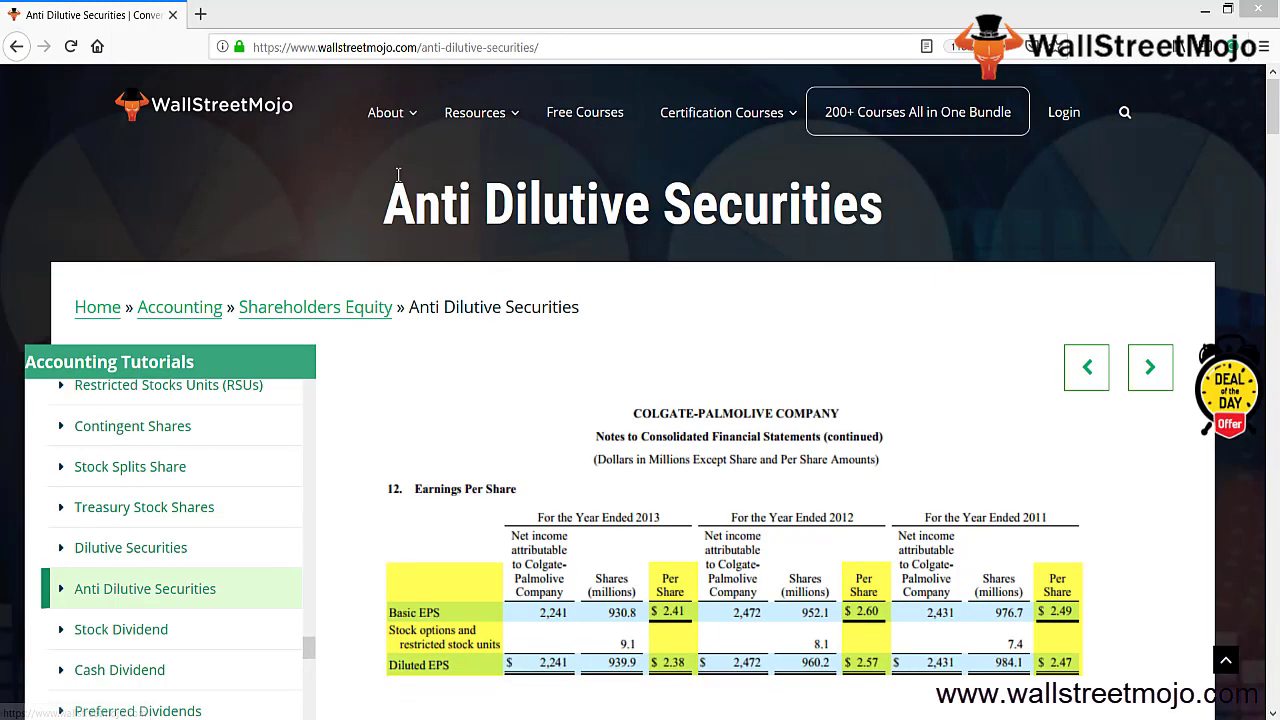
{"action": "left_click_drag", "start_coordinate": [397, 195], "coordinate": [870, 248]}
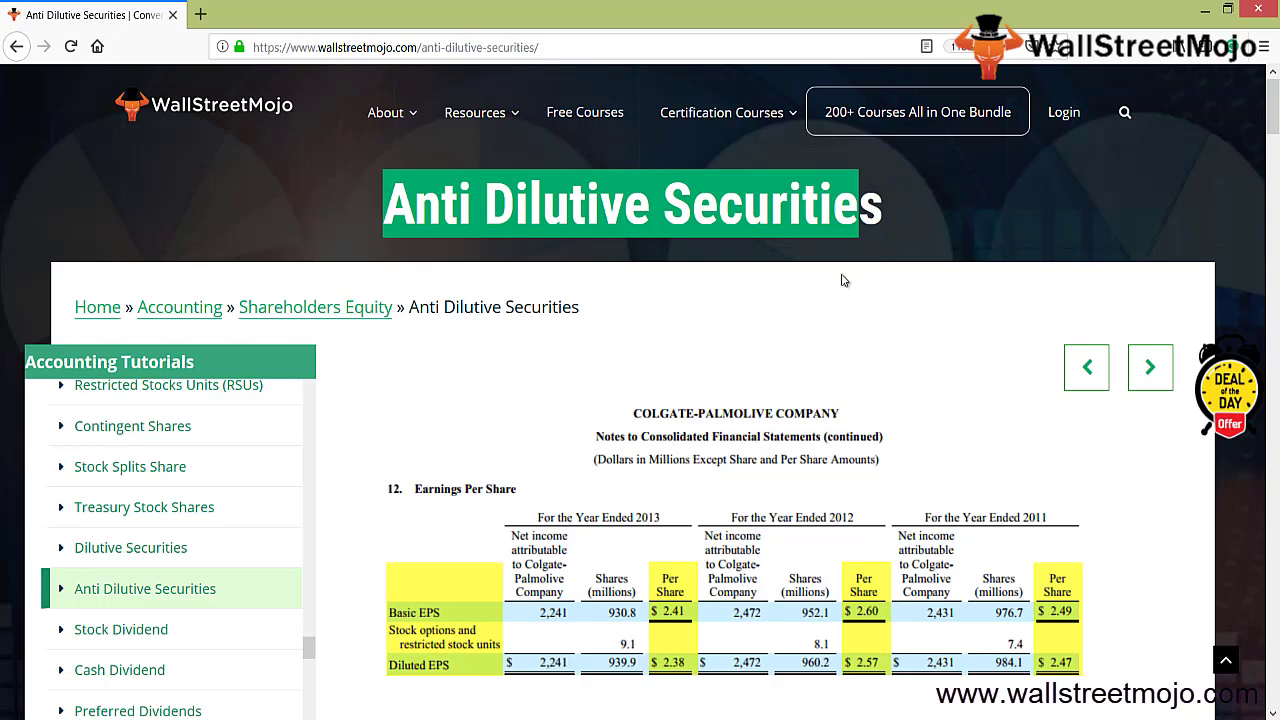
{"action": "left_click", "coordinate": [846, 281]}
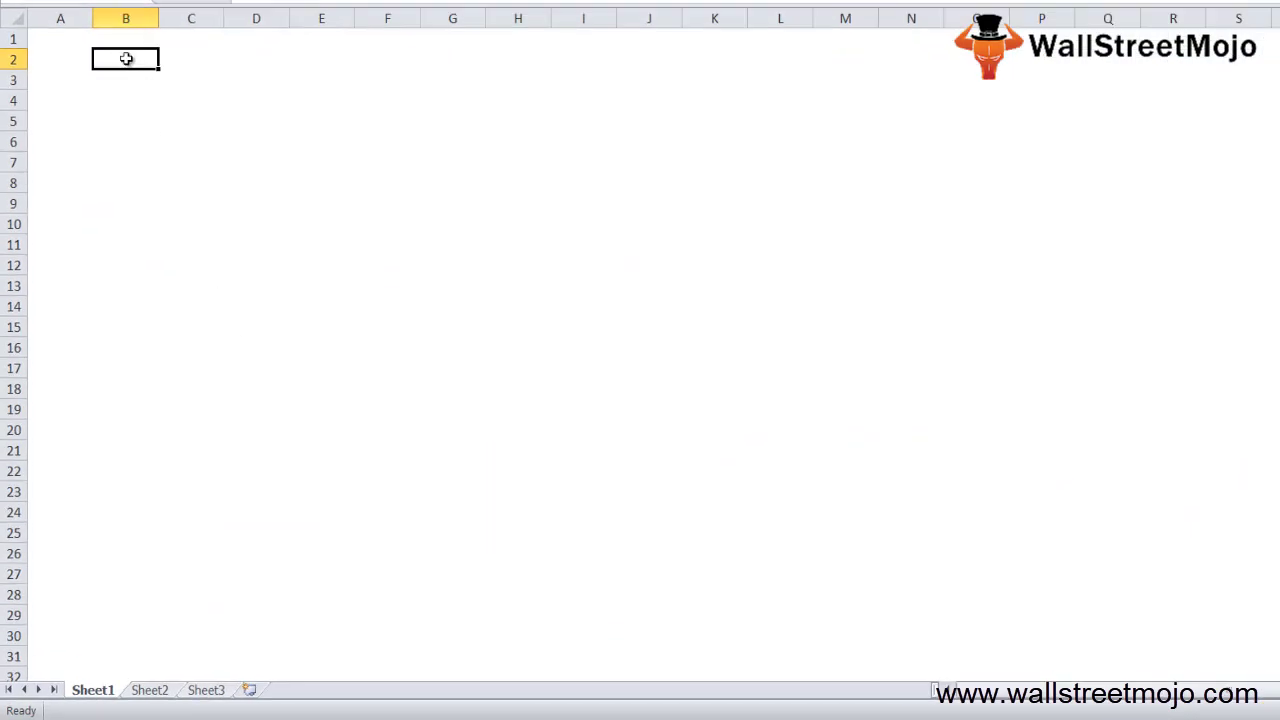
Step: Enter the text "BEPS > DEPS" in cell B2
{"action": "type", "text": "BEPS"}
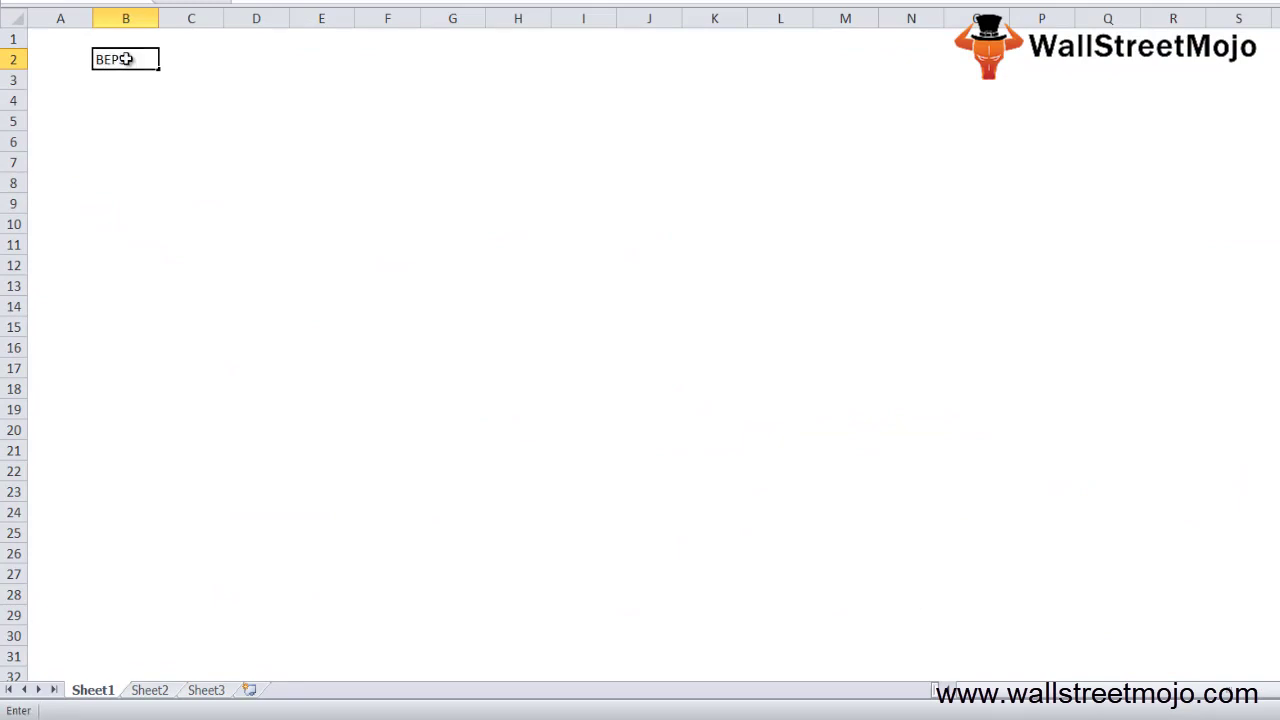
{"action": "key", "text": "Return"}
{"action": "left_click", "coordinate": [126, 59]}
{"action": "key", "text": "F2"}
{"action": "type", "text": "> DEPS"}
{"action": "key", "text": "Return"}
{"action": "key", "text": "Return"}
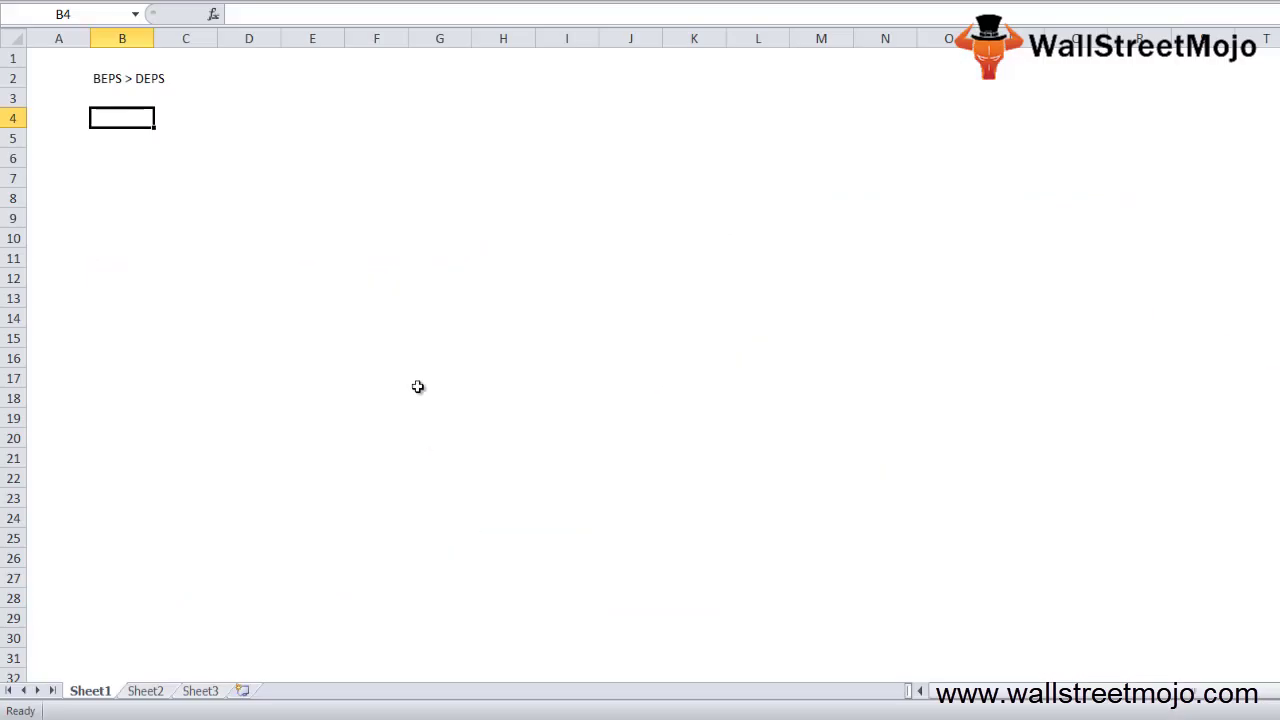
Step: Enter the note "Higher dilutive earning per share" in cell B3
{"action": "key", "text": "Down"}
{"action": "key", "text": "Down"}
{"action": "key", "text": "Up"}
{"action": "key", "text": "Up"}
{"action": "key", "text": "Up"}
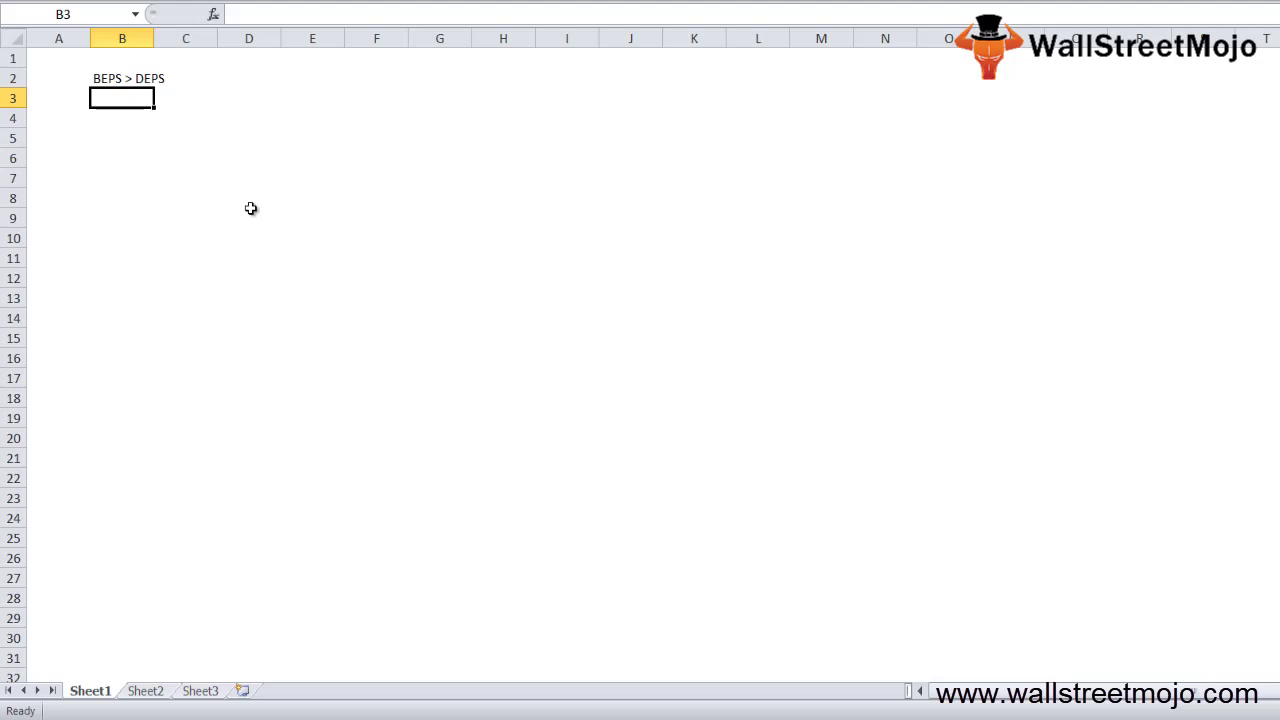
{"action": "type", "text": "Hi"}
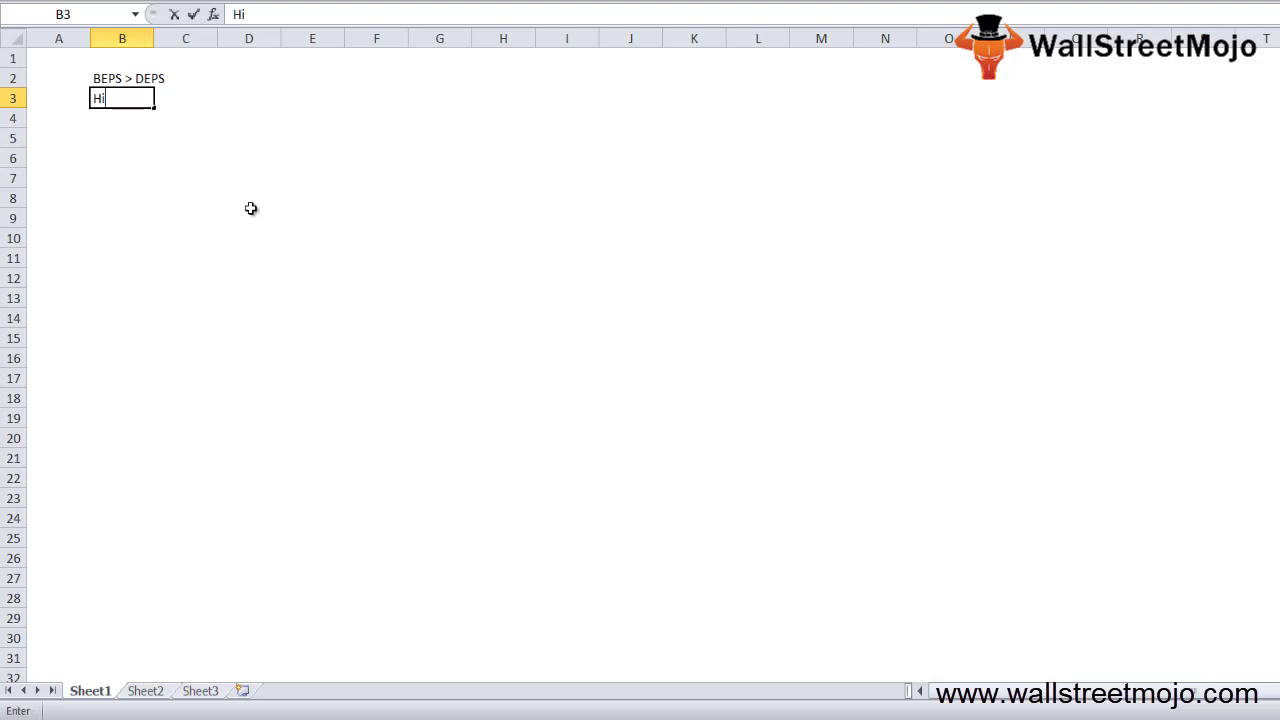
{"action": "type", "text": "gher dilutive earning per share"}
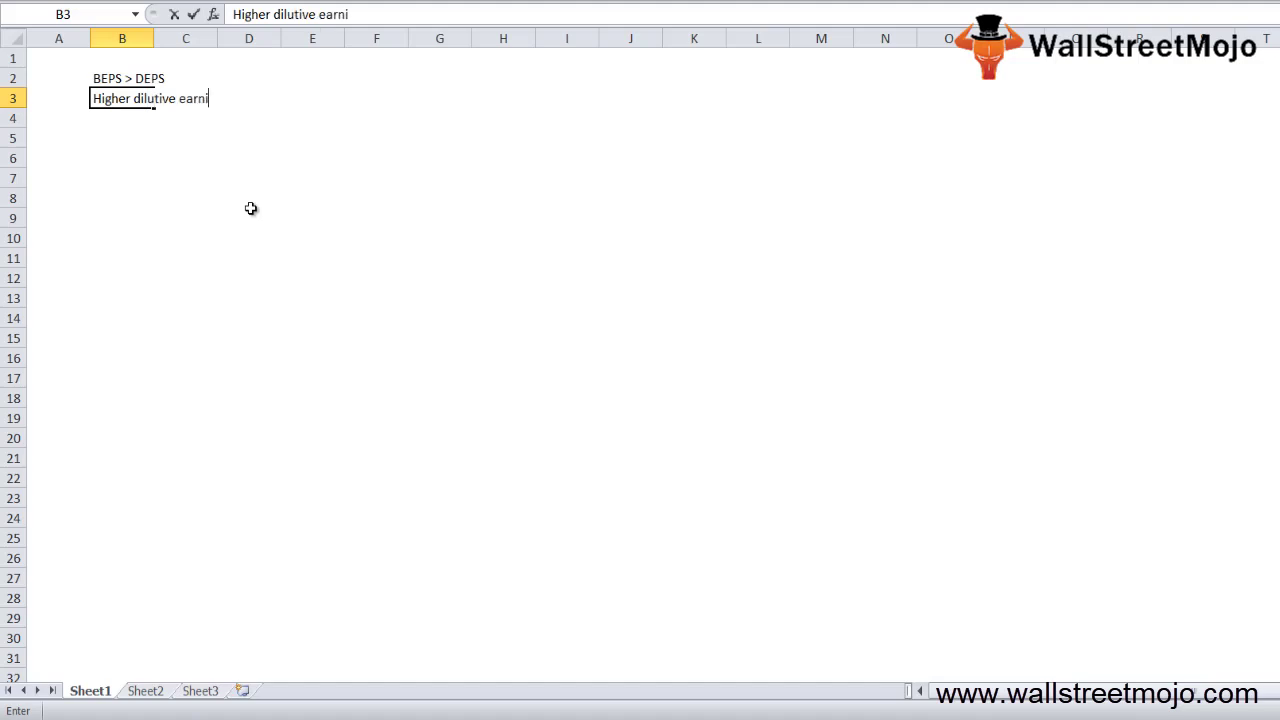
{"action": "key", "text": "Return"}
{"action": "key", "text": "Return"}
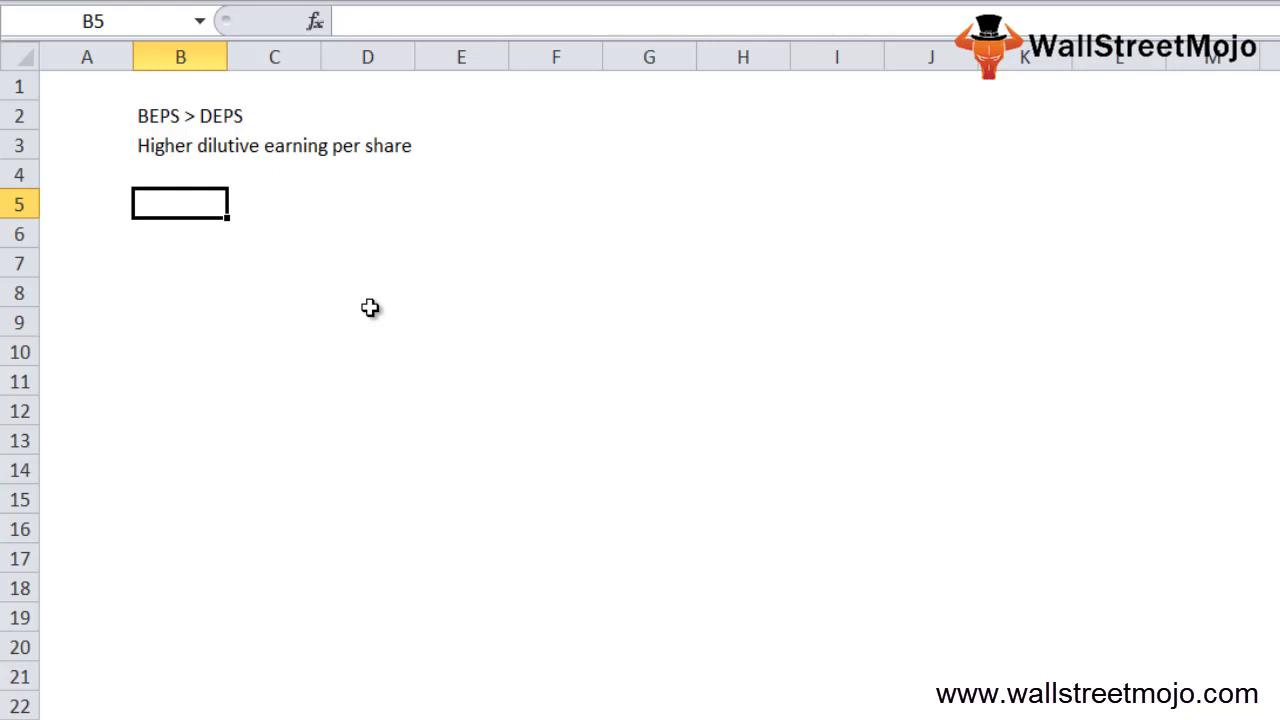
Step: Enter the company label "R" in cell B6
{"action": "key", "text": "Down"}
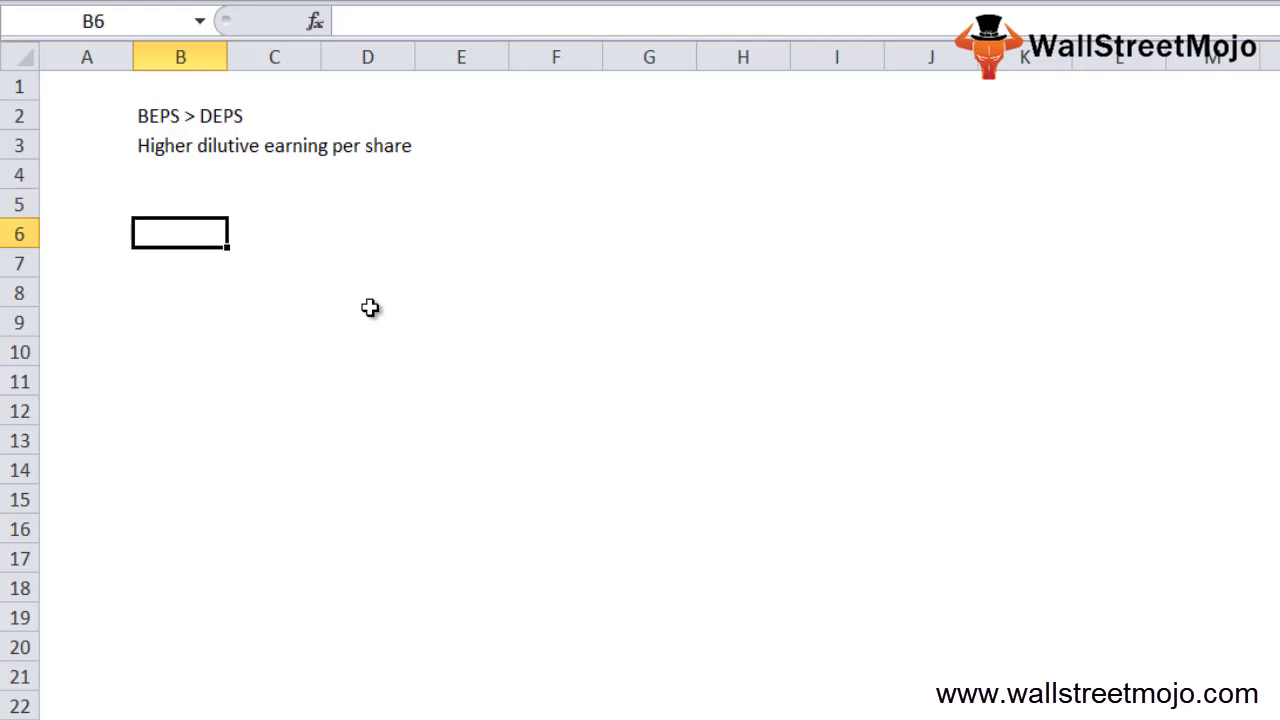
{"action": "key", "text": "Up"}
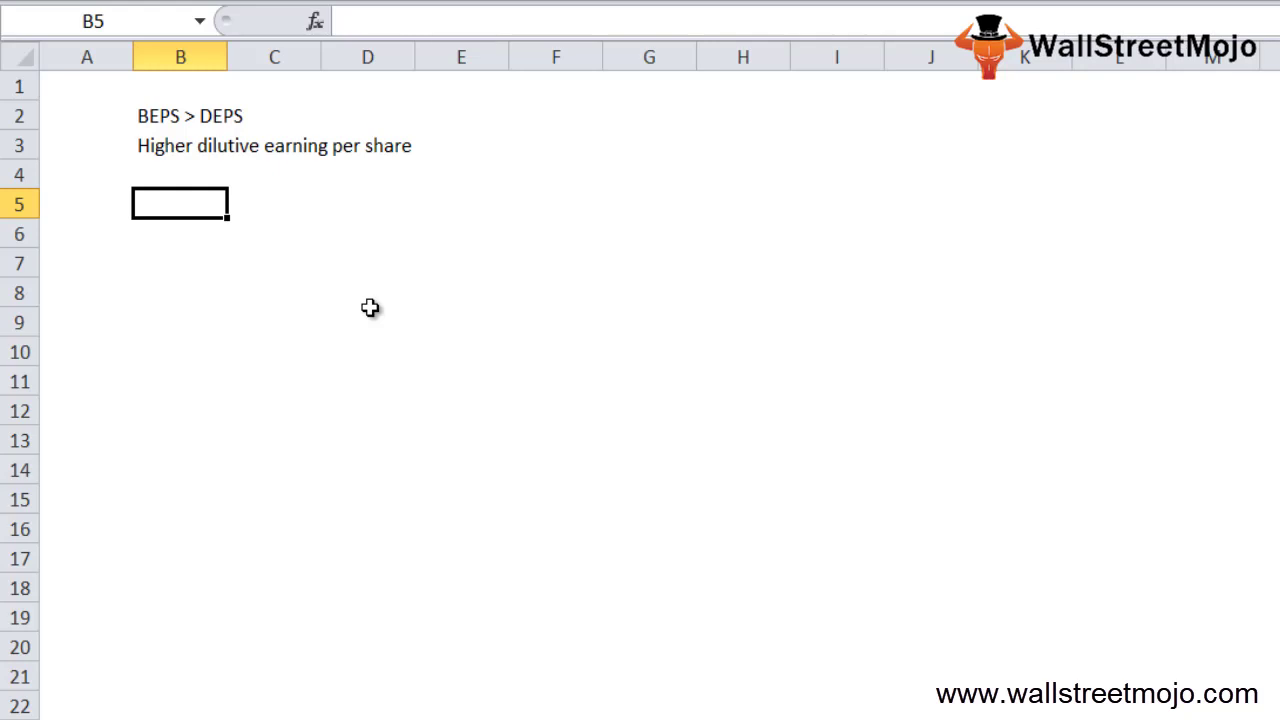
{"action": "key", "text": "Down"}
{"action": "key", "text": "Down"}
{"action": "key", "text": "Up"}
{"action": "type", "text": "R"}
{"action": "key", "text": "Return"}
Step: Enter "Convertibe bond" in cell B8, with 250 in D8 and 200 in E8
{"action": "key", "text": "Up"}
{"action": "key", "text": "Right"}
{"action": "key", "text": "Down"}
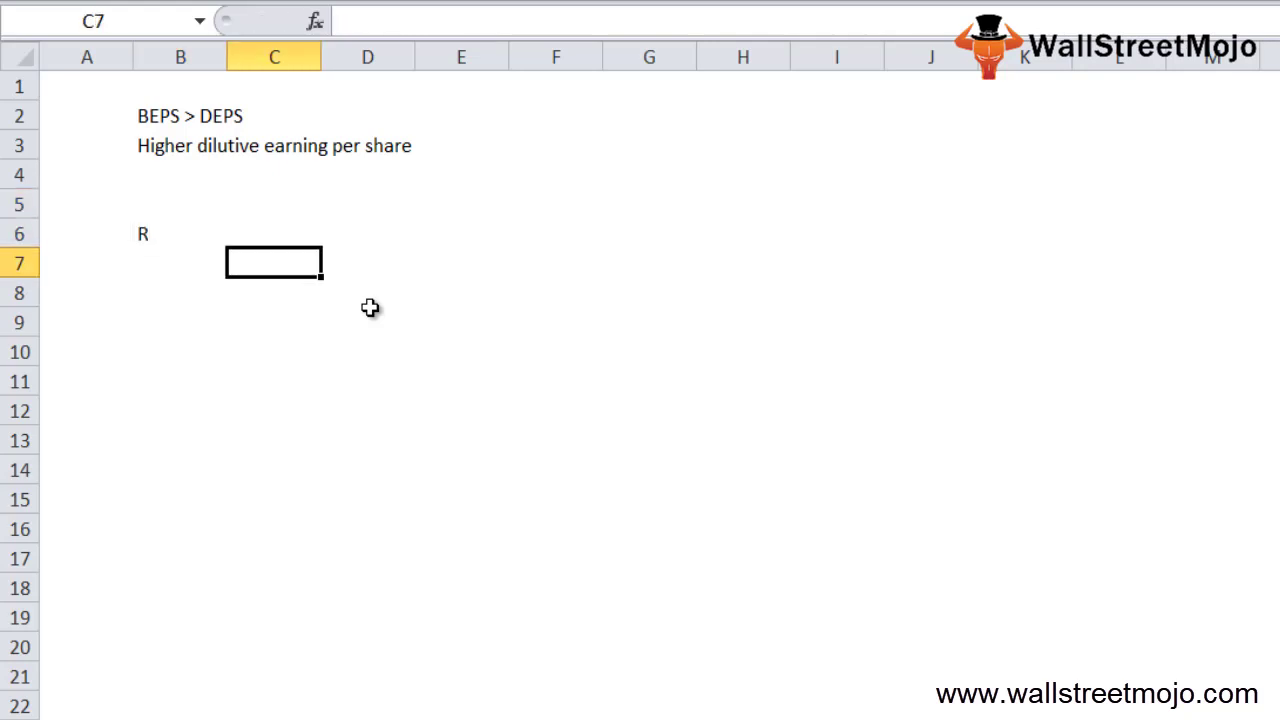
{"action": "key", "text": "Down"}
{"action": "key", "text": "Left"}
{"action": "key", "text": "Left"}
{"action": "key", "text": "Right"}
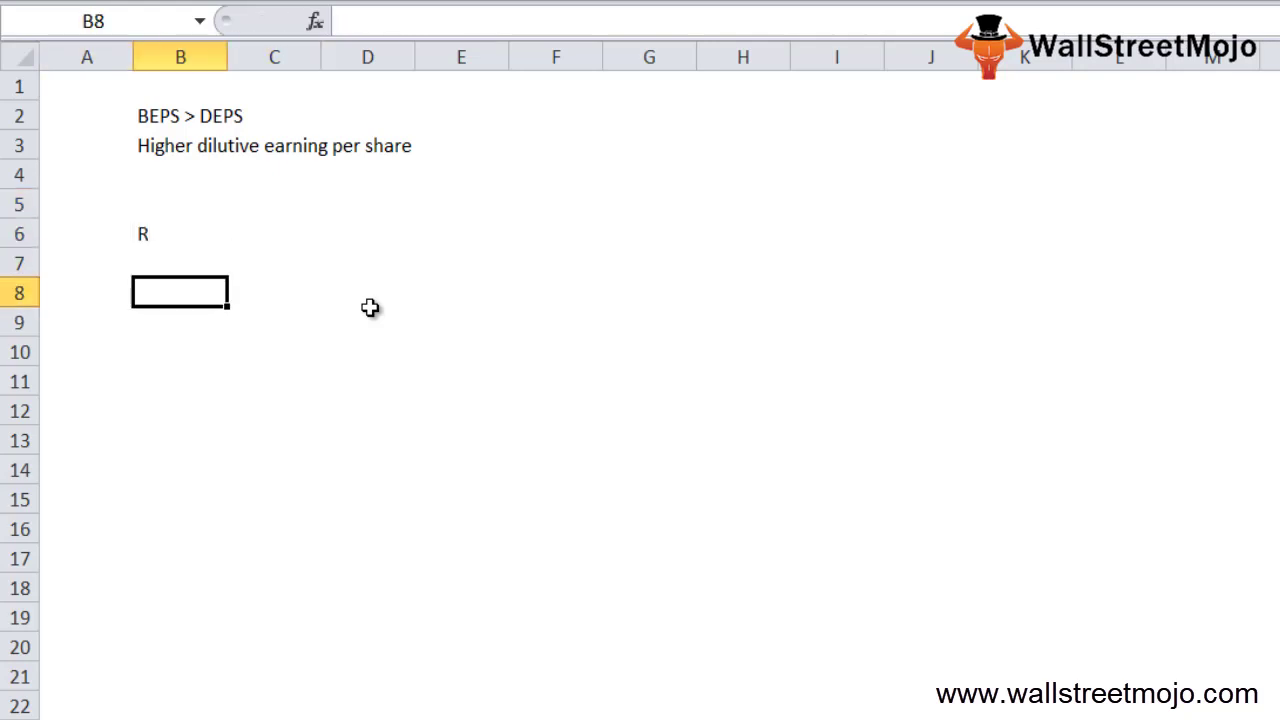
{"action": "type", "text": "Convertibe bond"}
{"action": "key", "text": "Right"}
{"action": "key", "text": "Right"}
{"action": "type", "text": "250"}
{"action": "key", "text": "Right"}
{"action": "type", "text": "200"}
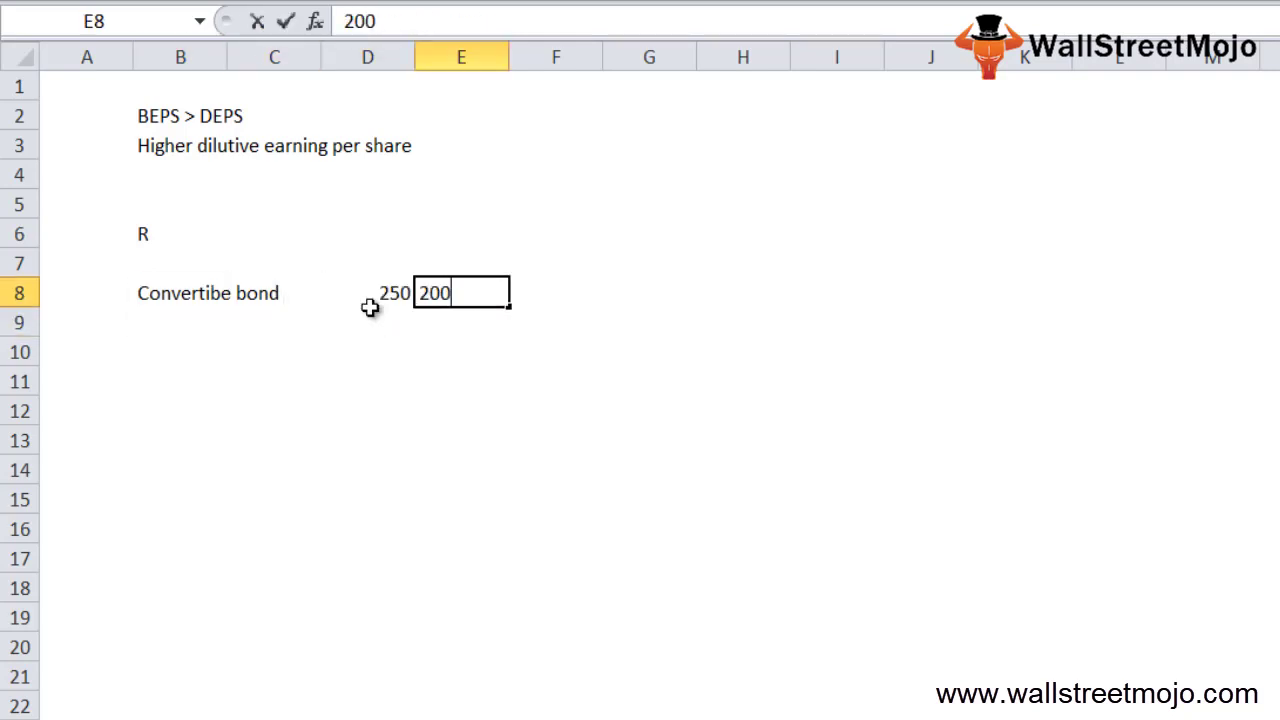
{"action": "key", "text": "Return"}
Step: Enter 50000 in cell D9, below the convertible bond's 250
{"action": "key", "text": "Down"}
{"action": "key", "text": "Left"}
{"action": "key", "text": "Left"}
{"action": "key", "text": "Right"}
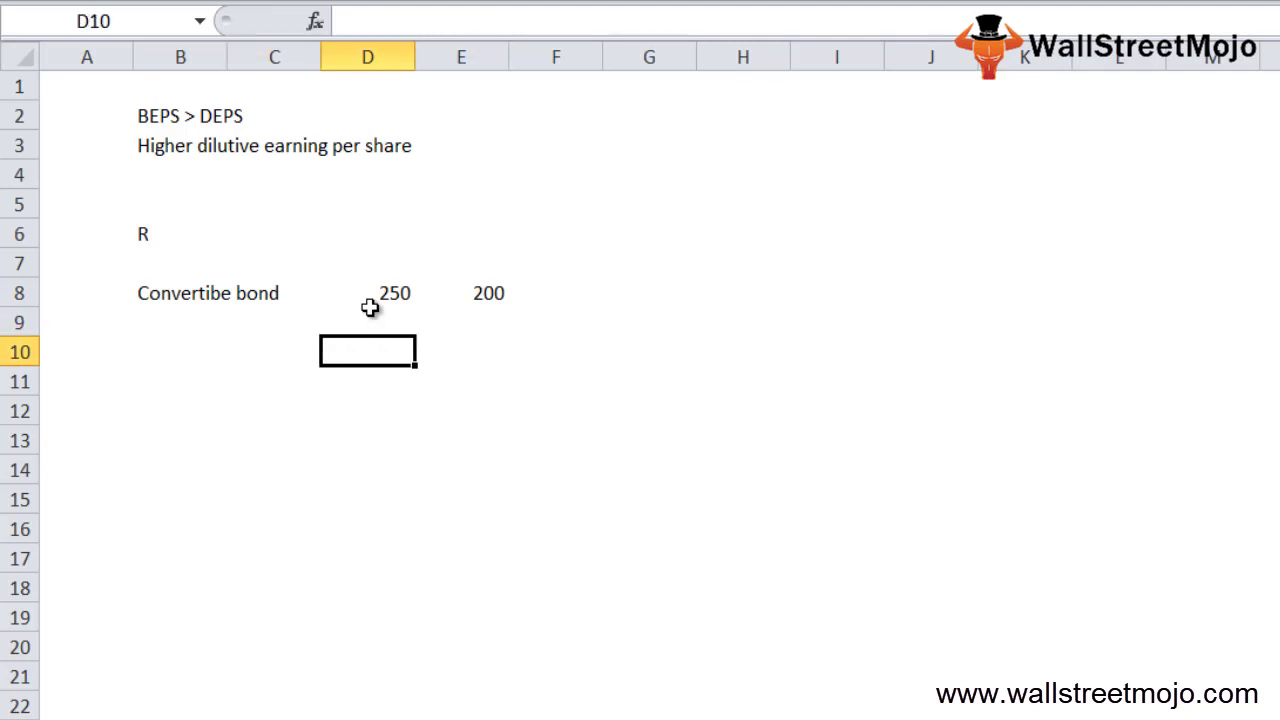
{"action": "key", "text": "Up"}
{"action": "type", "text": "50000"}
{"action": "key", "text": "Return"}
Step: Add the label "Yeild" in cell B10 and its rate of 15% in C10
{"action": "key", "text": "Left"}
{"action": "key", "text": "Left"}
{"action": "type", "text": "Yeild"}
{"action": "key", "text": "Right"}
{"action": "type", "text": "21"}
{"action": "key", "text": "BackSpace"}
{"action": "key", "text": "BackSpace"}
{"action": "type", "text": "15%"}
{"action": "key", "text": "Down"}
Step: Enter "C" in cell B13 and the conversion note "20 shares into common stock" in C13
{"action": "key", "text": "Down"}
{"action": "key", "text": "Left"}
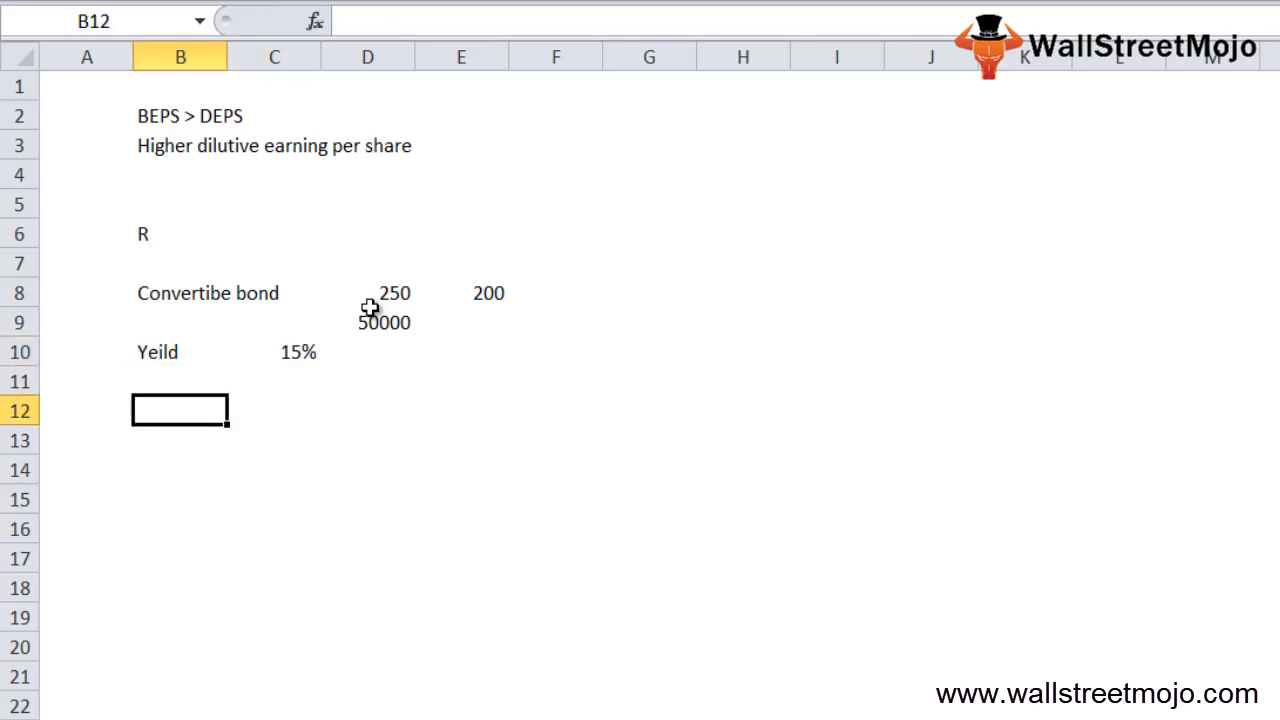
{"action": "key", "text": "Down"}
{"action": "type", "text": "C"}
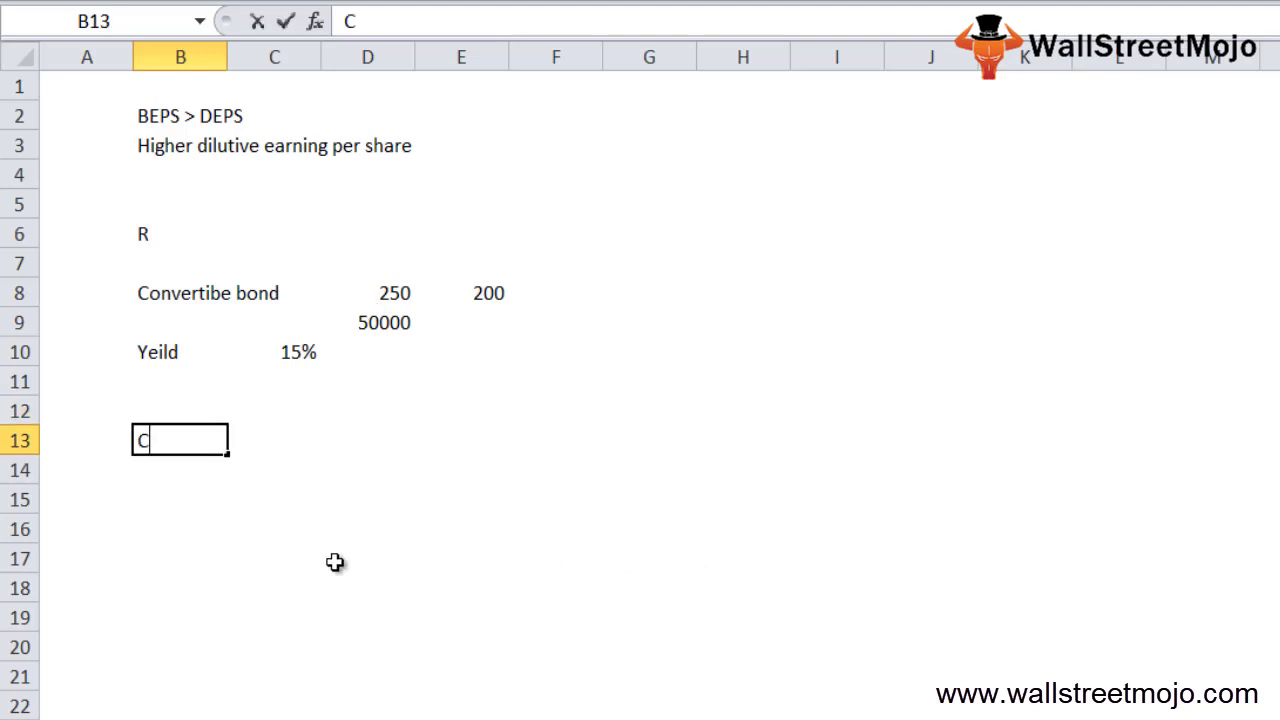
{"action": "key", "text": "Return"}
{"action": "key", "text": "Down"}
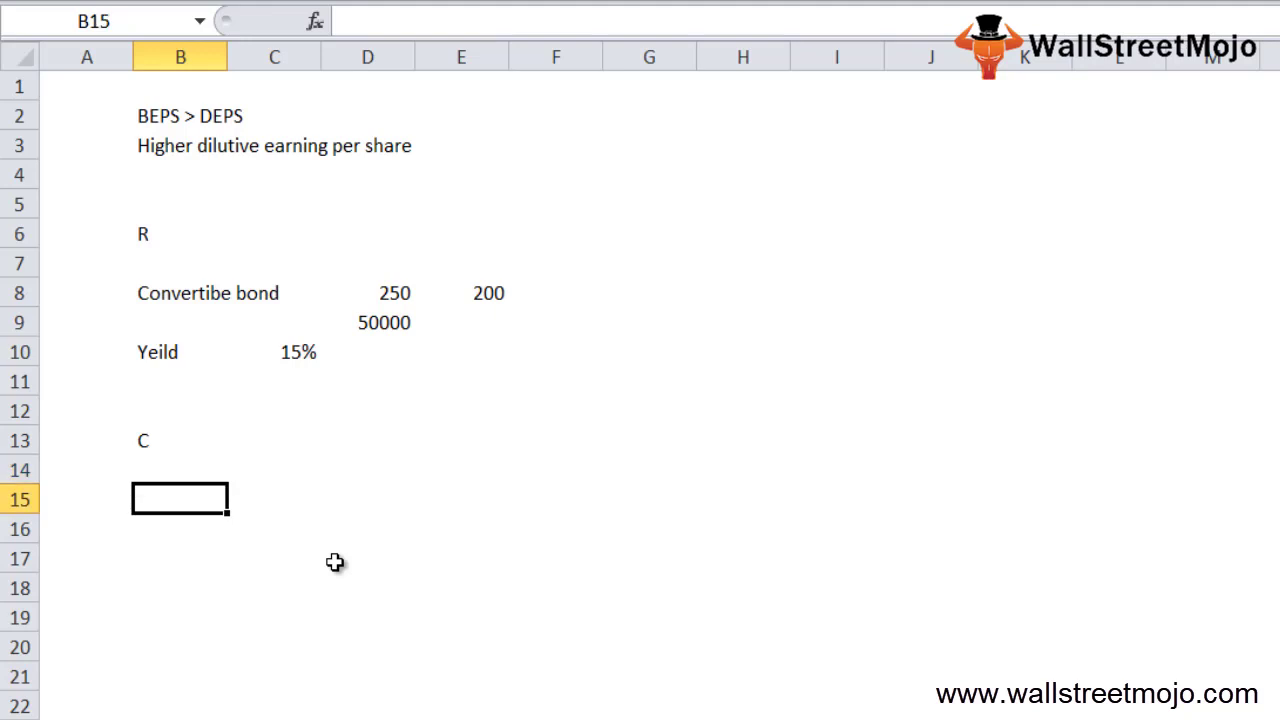
{"action": "key", "text": "Up"}
{"action": "key", "text": "Right"}
{"action": "key", "text": "Up"}
{"action": "type", "text": "20"}
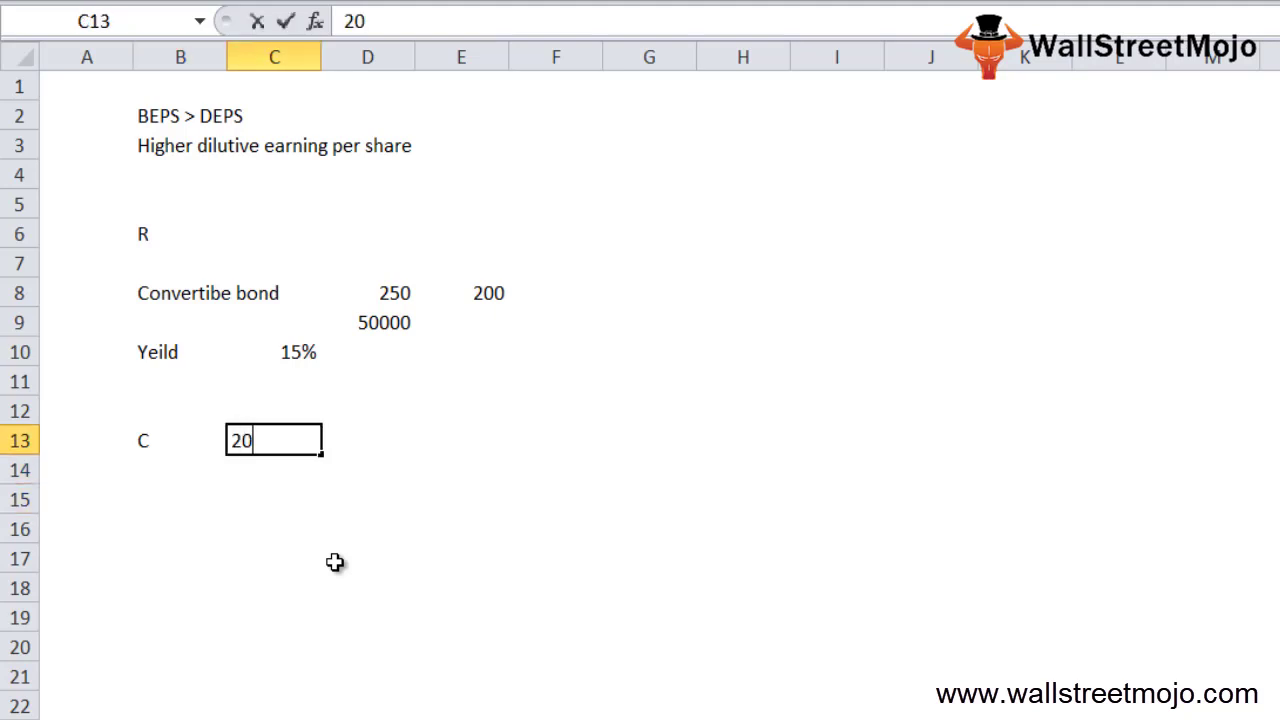
{"action": "type", "text": " shares in t"}
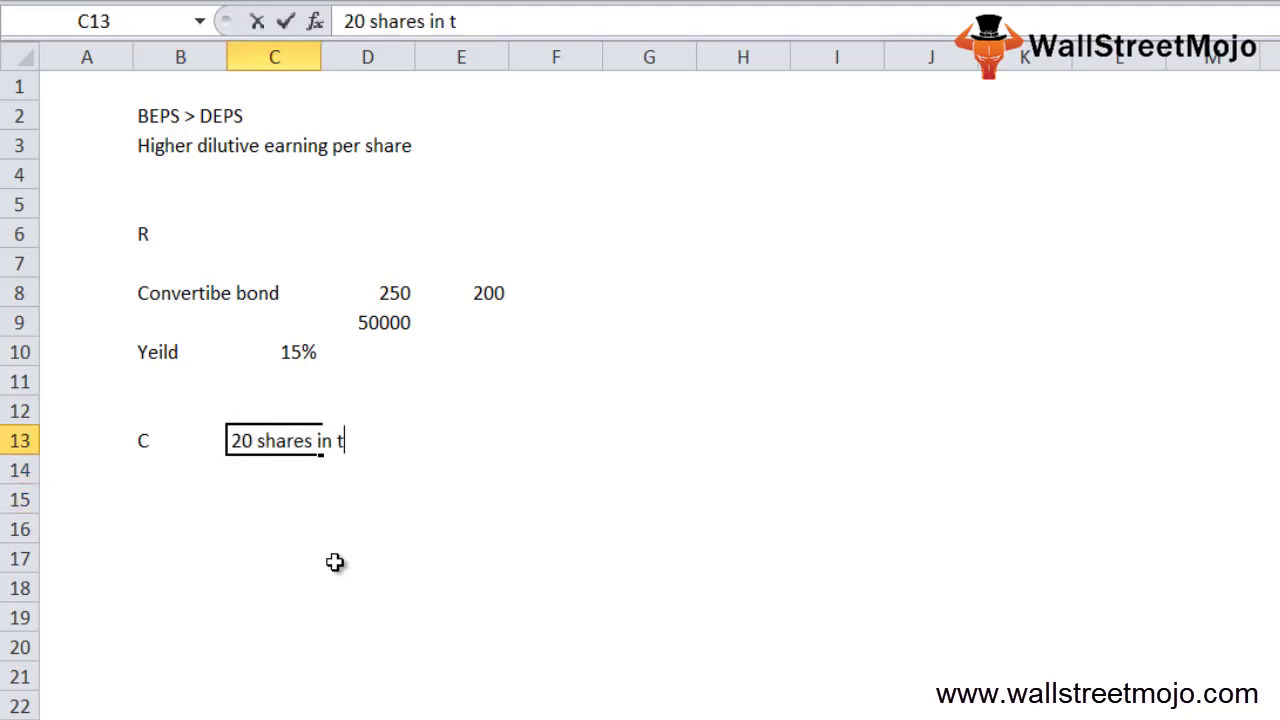
{"action": "type", "text": "o common stock"}
{"action": "key", "text": "Return"}
Step: Enter 16000 in cell B15, below the share conversion row
{"action": "key", "text": "Down"}
{"action": "key", "text": "Down"}
{"action": "key", "text": "Left"}
{"action": "key", "text": "Left"}
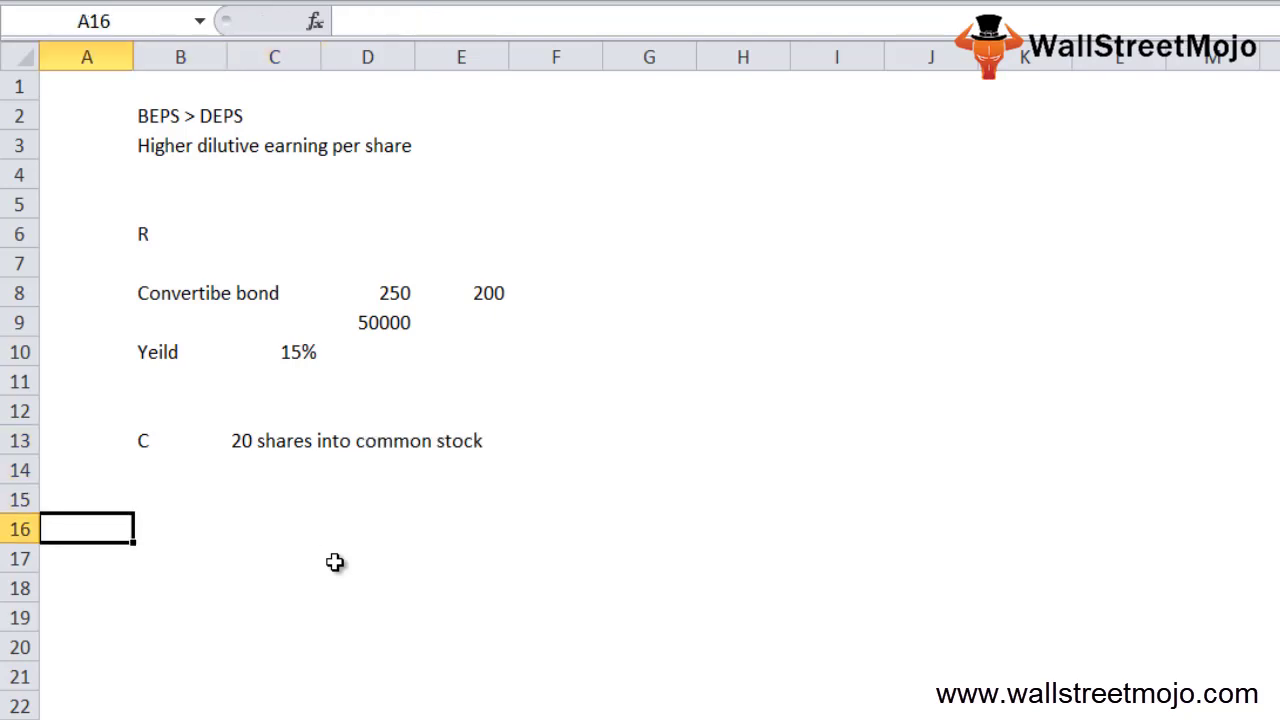
{"action": "key", "text": "Down"}
{"action": "key", "text": "Right"}
{"action": "key", "text": "Up"}
{"action": "key", "text": "Up"}
{"action": "type", "text": "16000"}
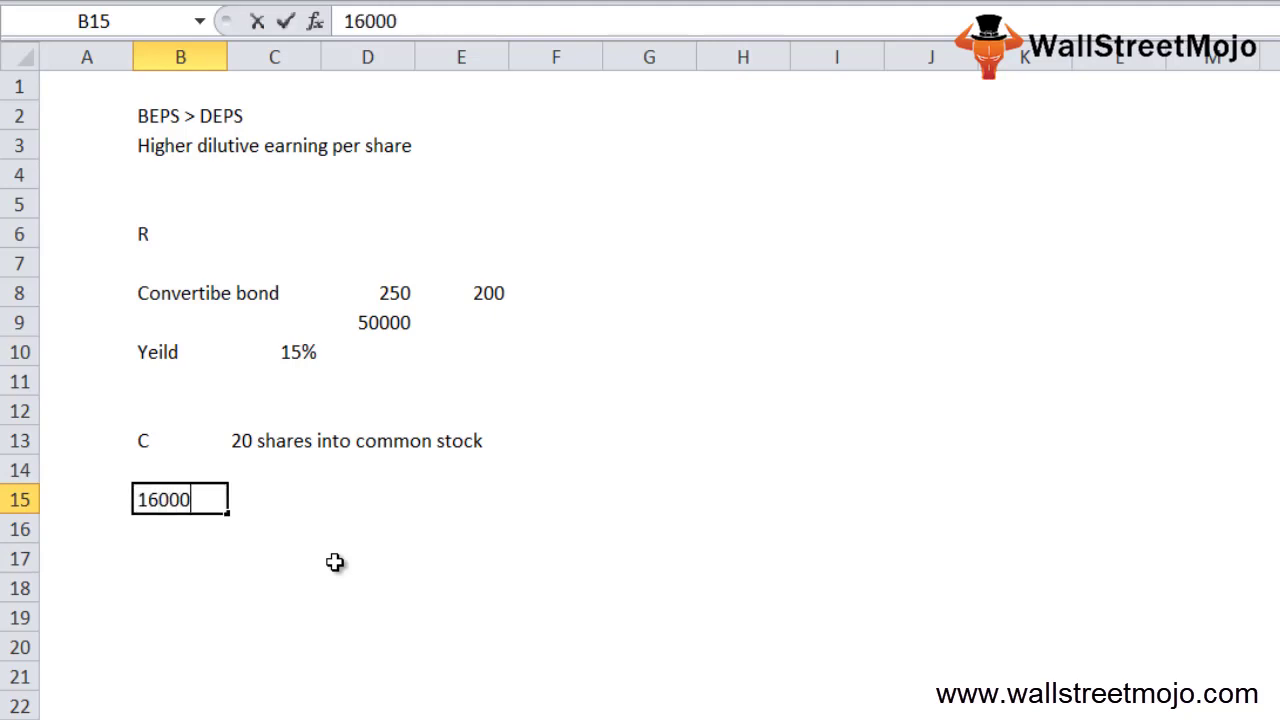
{"action": "key", "text": "Return"}
Step: Add the heading "Net income" in cell B17 and a "Company R" row in B18 with 20000 in D18
{"action": "key", "text": "Down"}
{"action": "type", "text": "Net income"}
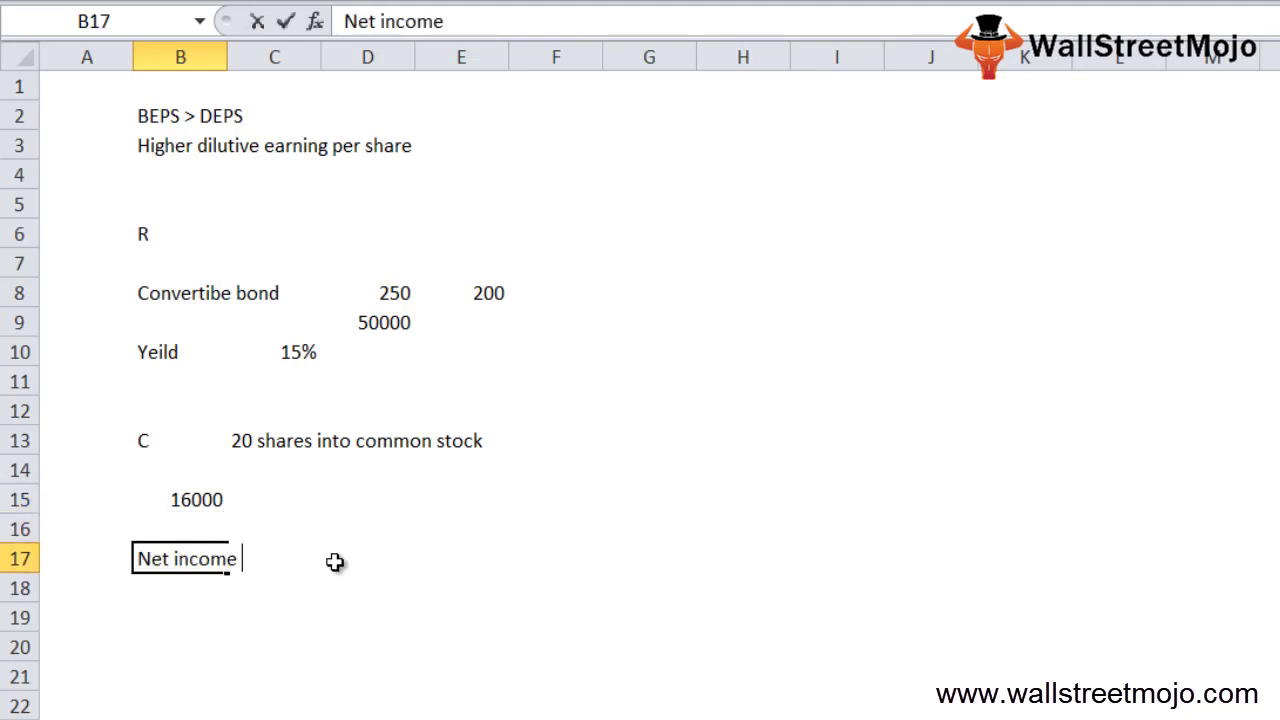
{"action": "key", "text": "Return"}
{"action": "type", "text": "Company"}
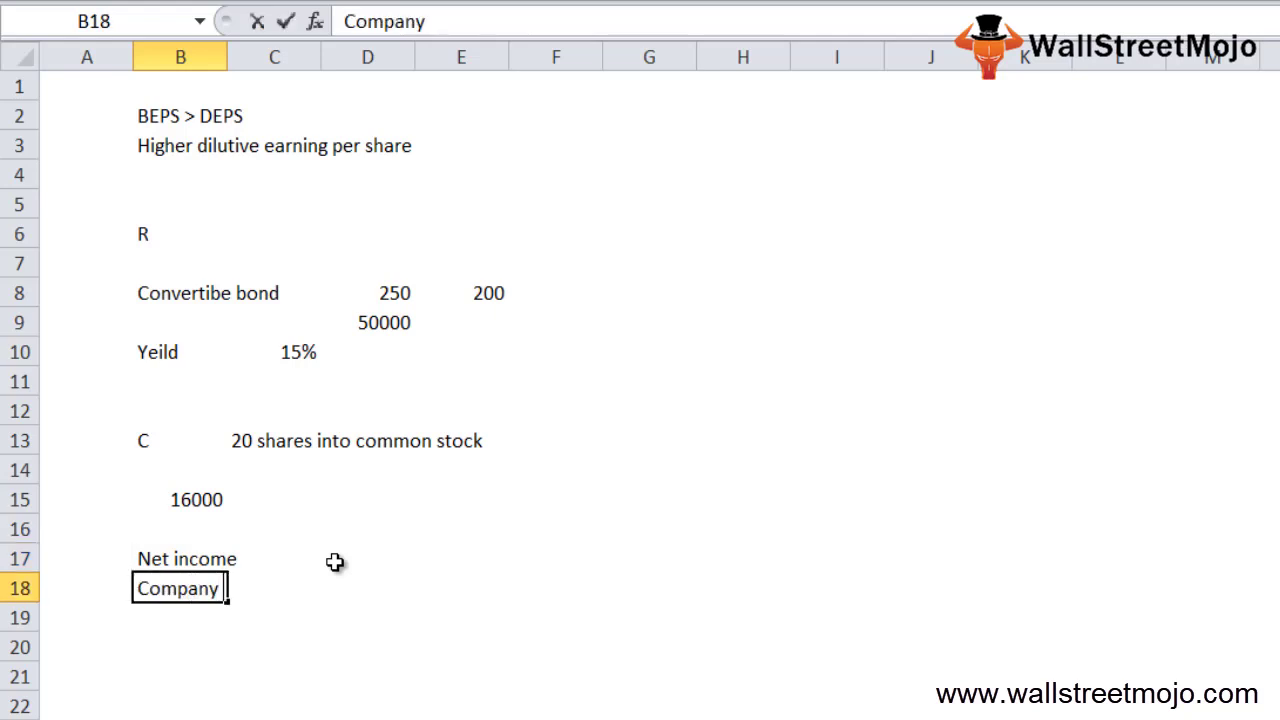
{"action": "type", "text": " R"}
{"action": "key", "text": "Return"}
{"action": "key", "text": "Up"}
{"action": "key", "text": "Right"}
{"action": "key", "text": "Right"}
{"action": "type", "text": "20000"}
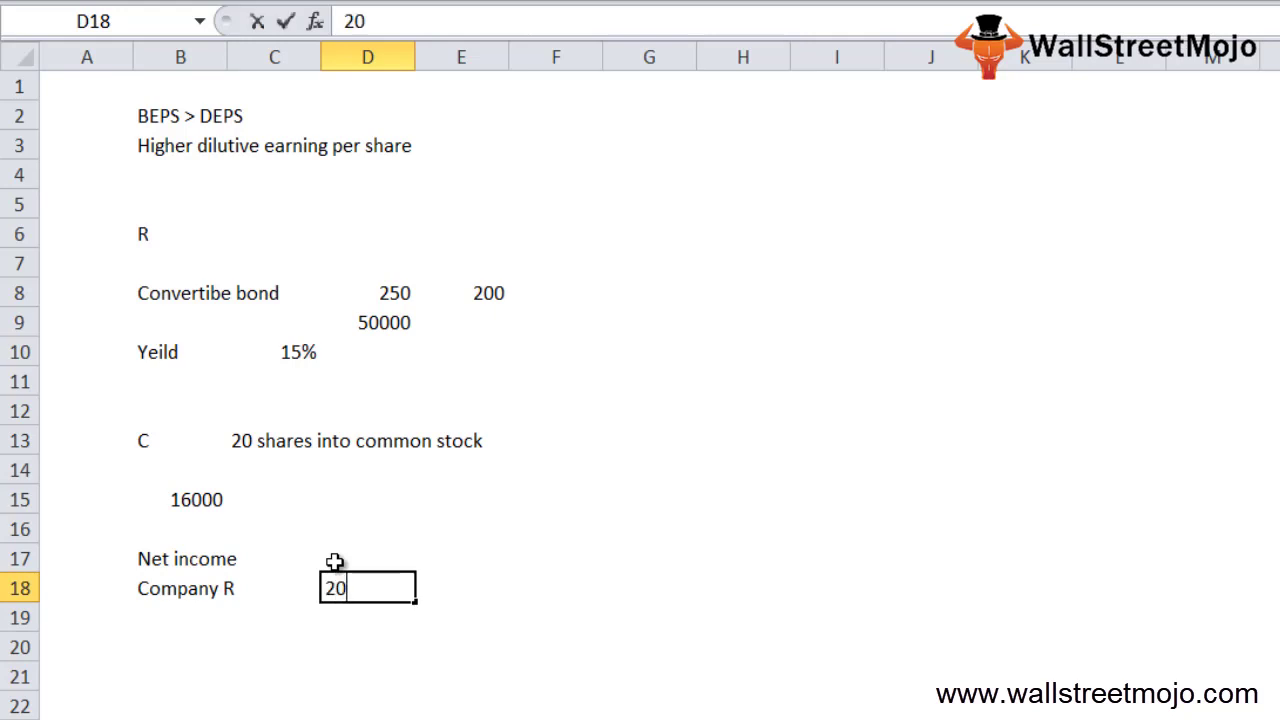
{"action": "key", "text": "Return"}
Step: Add the label "PD" in cell B20 and its amount of 4000 in D20
{"action": "key", "text": "Left"}
{"action": "key", "text": "Left"}
{"action": "key", "text": "Left"}
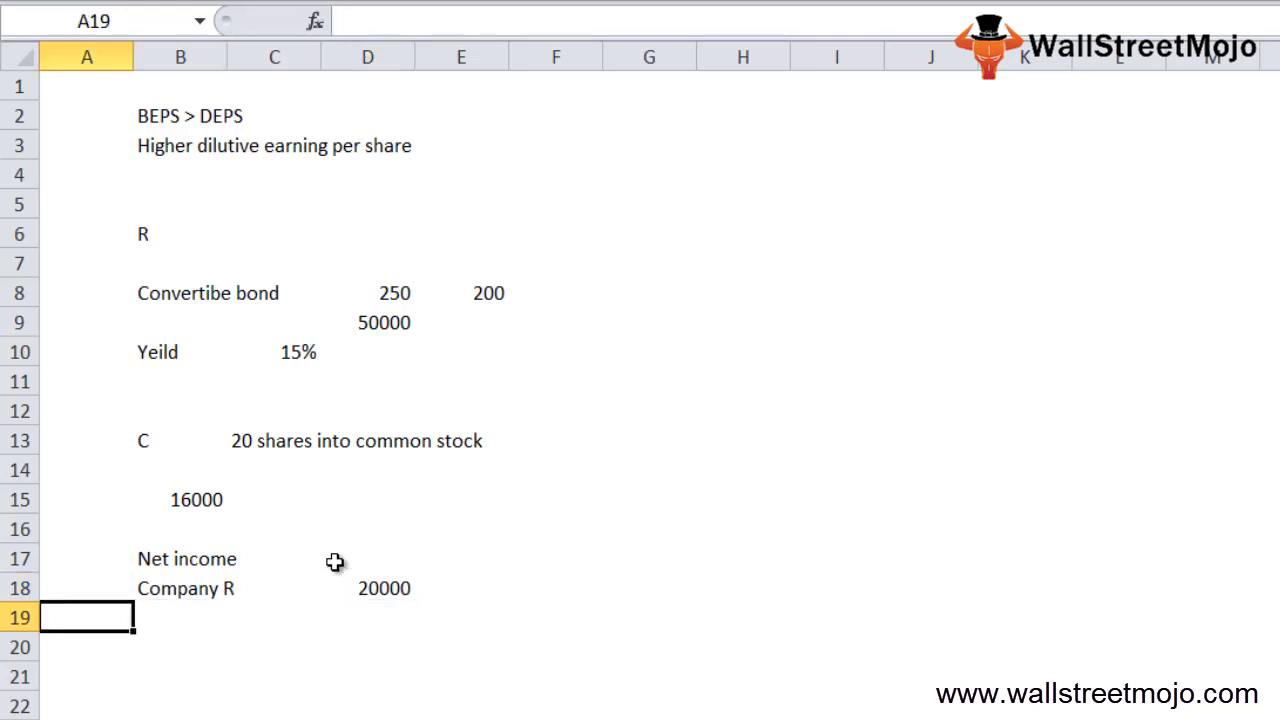
{"action": "key", "text": "Down"}
{"action": "key", "text": "Right"}
{"action": "type", "text": "PD"}
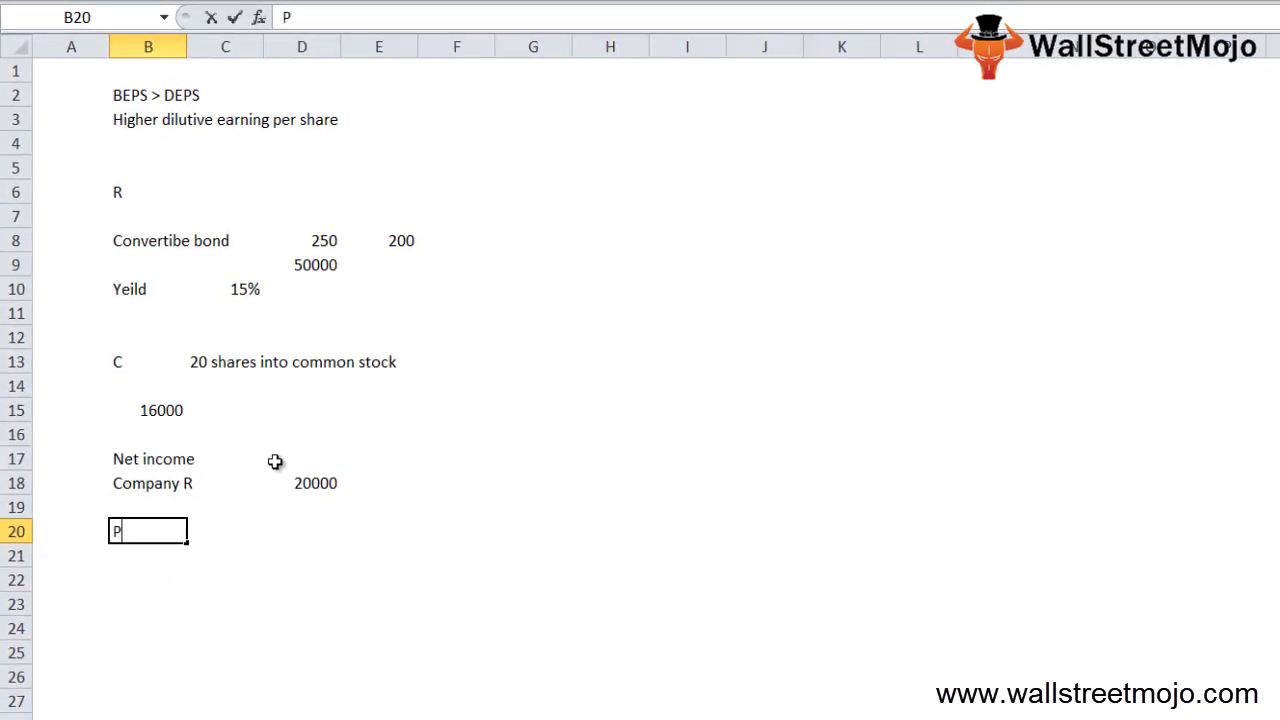
{"action": "key", "text": "Right"}
{"action": "key", "text": "Right"}
{"action": "type", "text": "D"}
{"action": "key", "text": "BackSpace"}
{"action": "type", "text": "40000"}
{"action": "key", "text": "Return"}
Step: Add the label "Tax rate" in cell B22 and its value of 25% in D22
{"action": "key", "text": "Right"}
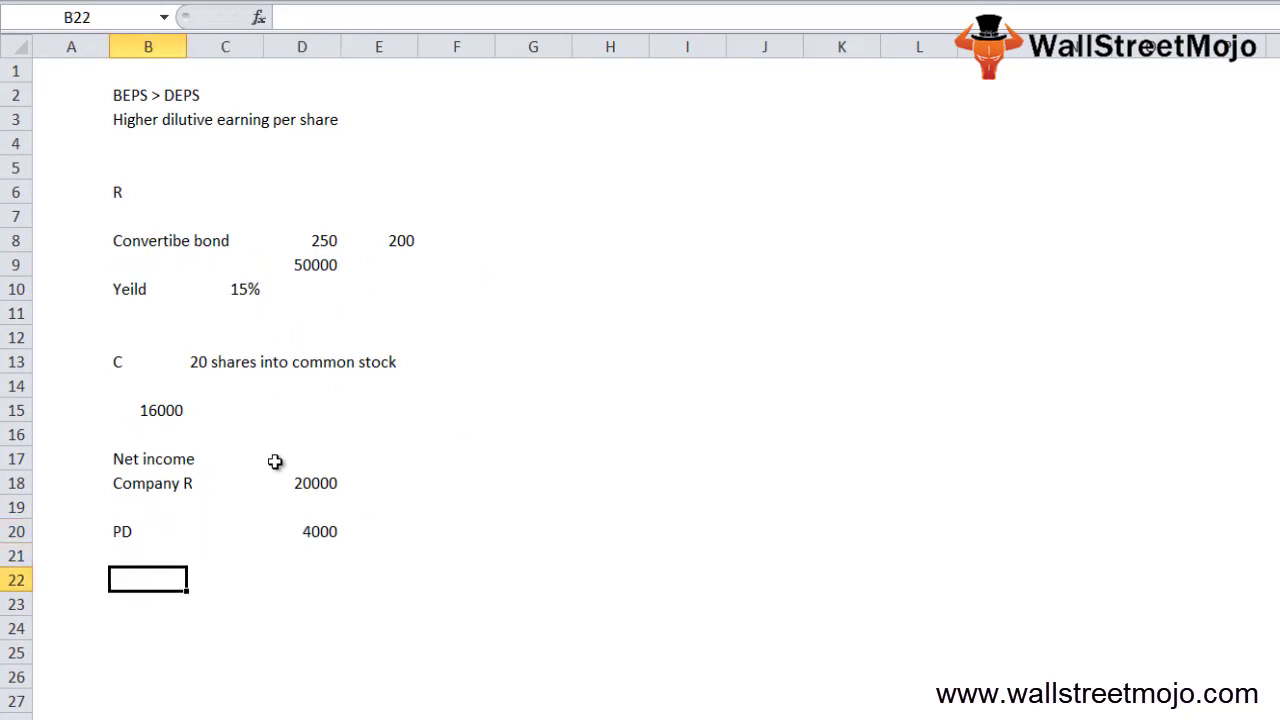
{"action": "type", "text": "Tax rate"}
{"action": "key", "text": "Right"}
{"action": "key", "text": "Right"}
{"action": "type", "text": "25%"}
{"action": "key", "text": "Return"}
Step: Enter the labels "EPS" in cell B25 and "Dilutive EPS" in B26
{"action": "key", "text": "Left"}
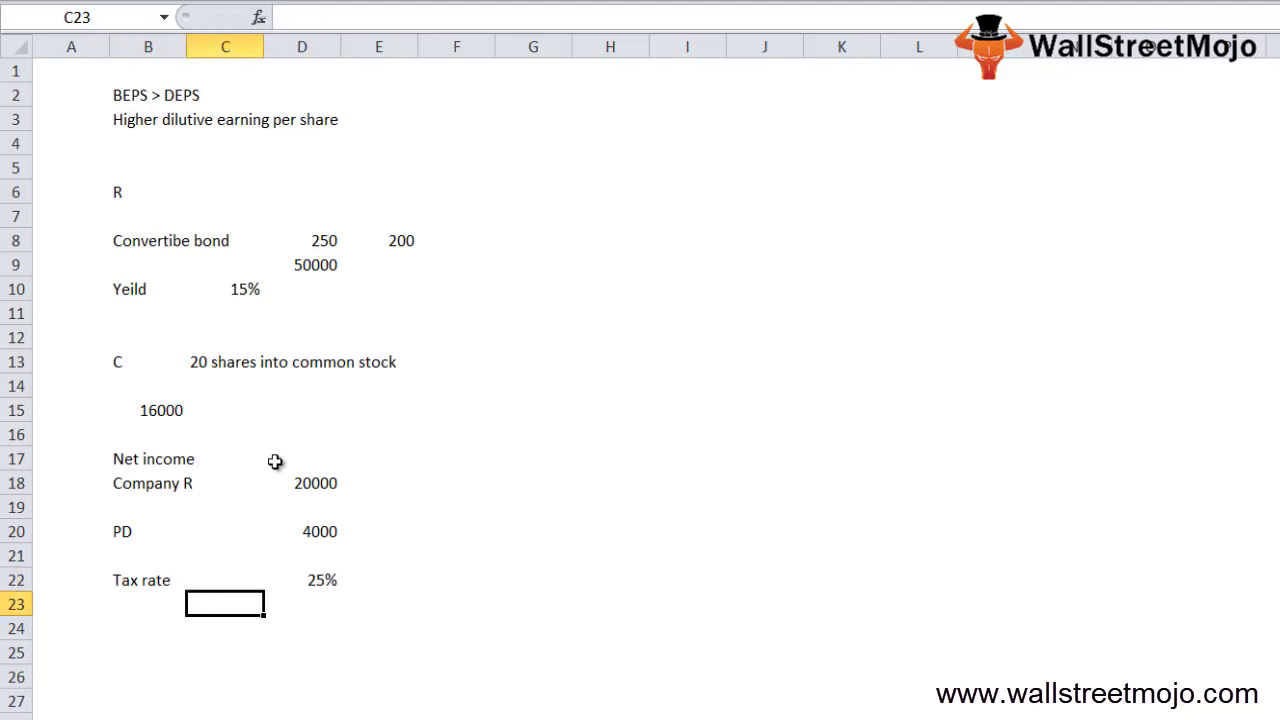
{"action": "key", "text": "Down"}
{"action": "key", "text": "Down"}
{"action": "key", "text": "Down"}
{"action": "key", "text": "Left"}
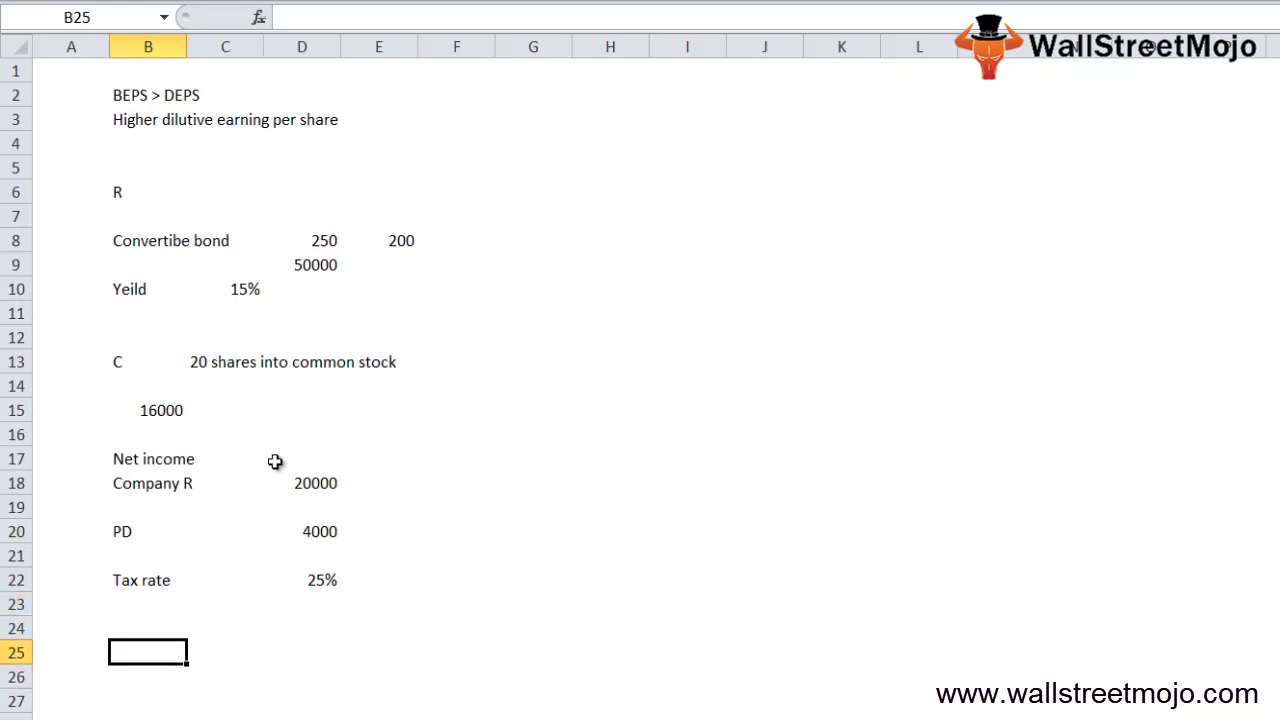
{"action": "type", "text": "EPS"}
{"action": "key", "text": "Return"}
{"action": "type", "text": "Dilutive "}
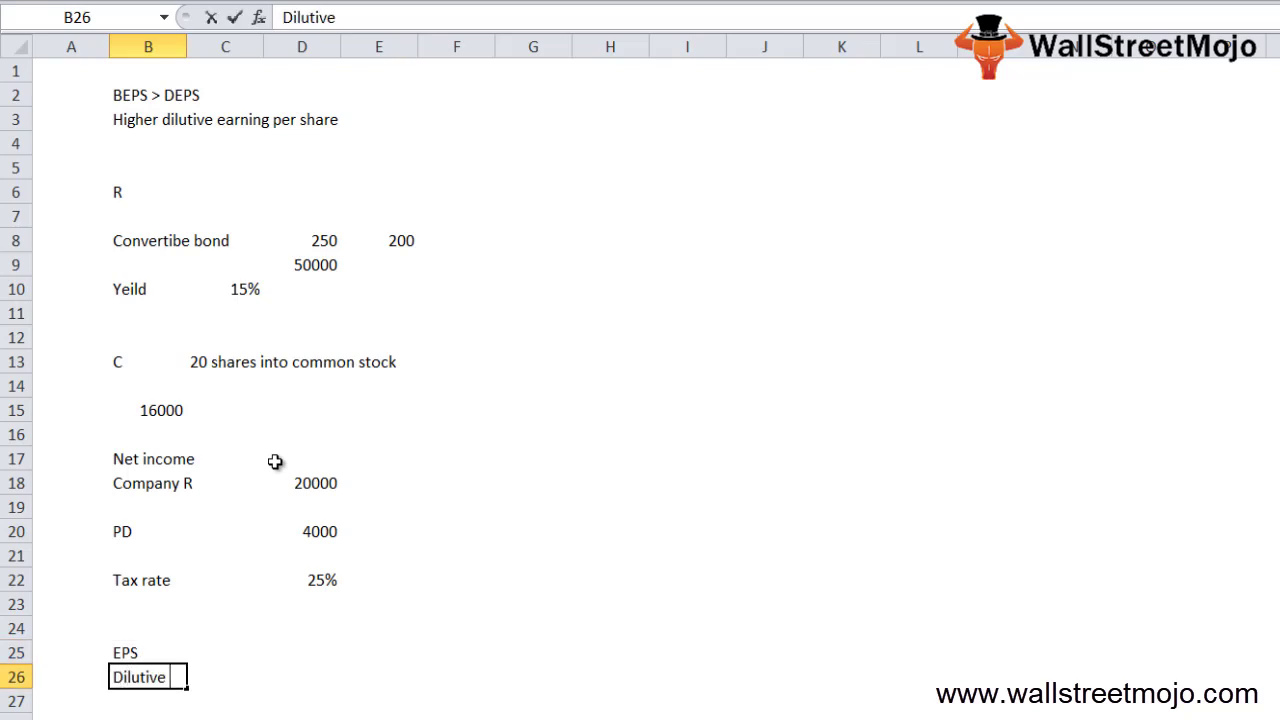
{"action": "type", "text": "EPS"}
{"action": "key", "text": "Return"}
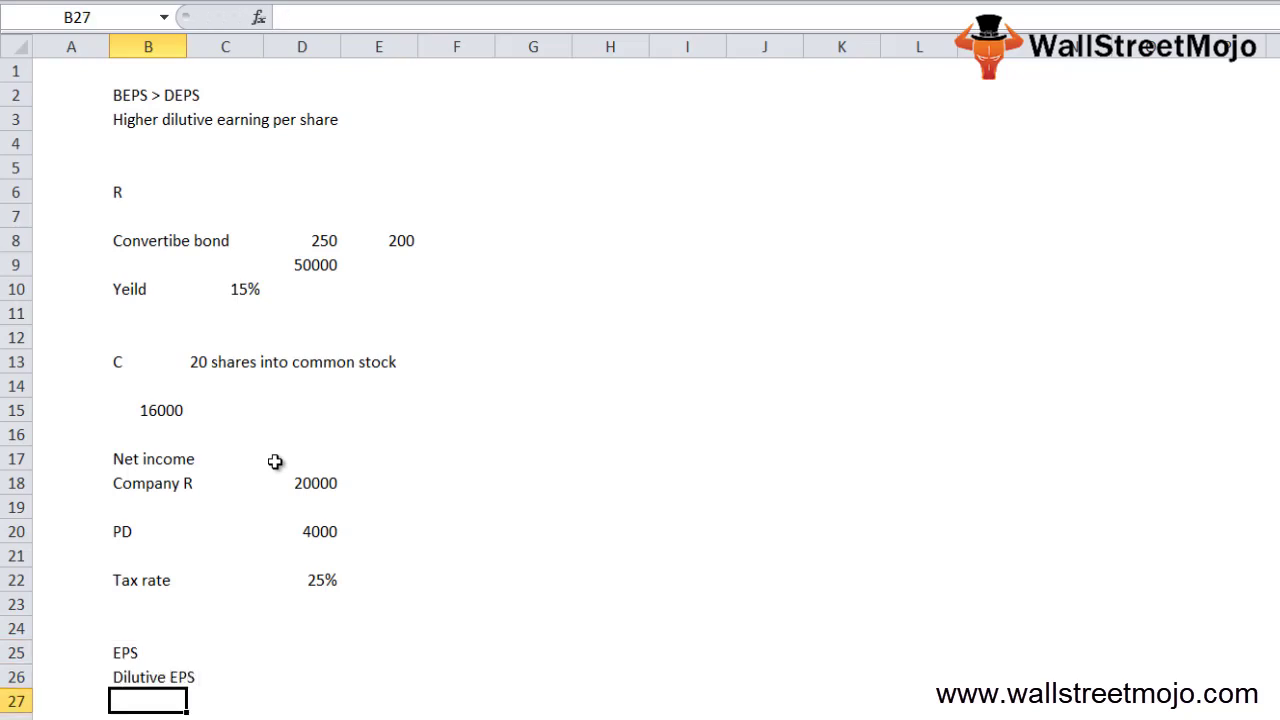
Step: Start the EPS formula line with "EPS" in cell B27 and an equals sign in C27
{"action": "key", "text": "Return"}
{"action": "key", "text": "Return"}
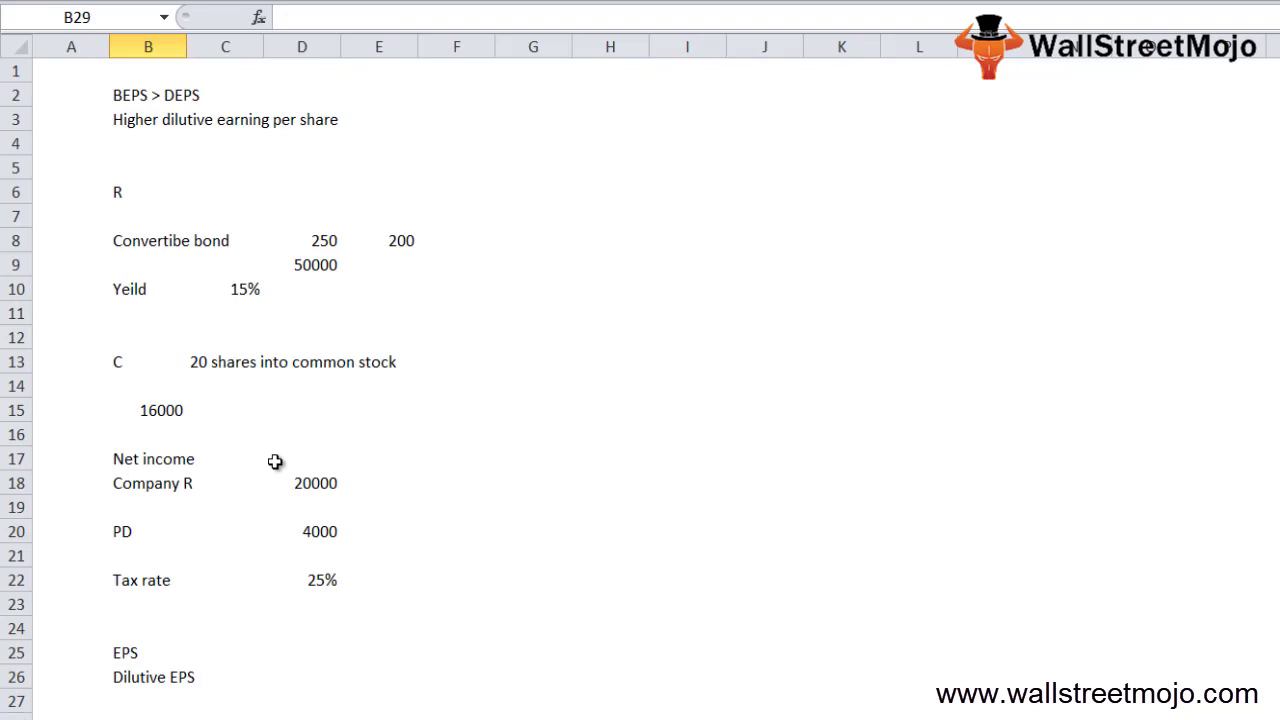
{"action": "key", "text": "Up"}
{"action": "key", "text": "Up"}
{"action": "type", "text": "EPS"}
{"action": "key", "text": "Return"}
{"action": "key", "text": "shift+Up"}
{"action": "key", "text": "Up"}
{"action": "key", "text": "Right"}
{"action": "type", "text": "="}
{"action": "key", "text": "Return"}
Step: Write out the formula "Net income - PD / Average no of CS" as text in cell D27
{"action": "key", "text": "Right"}
{"action": "key", "text": "Up"}
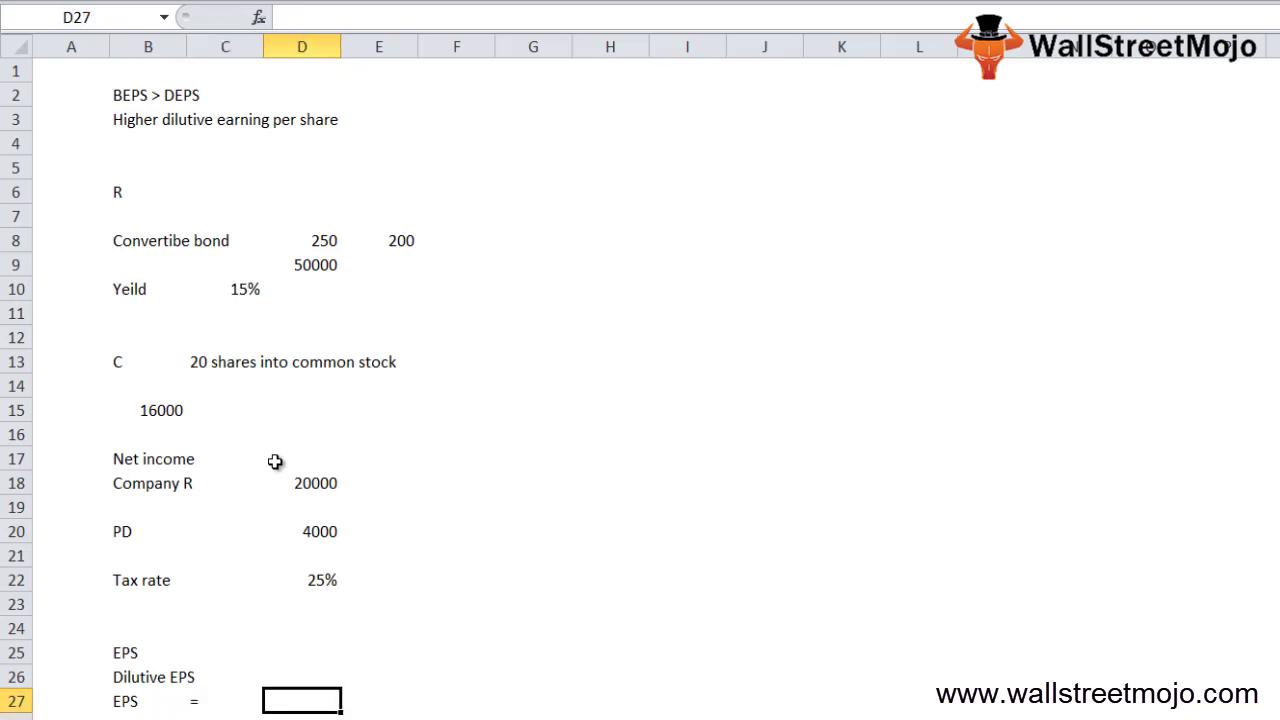
{"action": "type", "text": "Net income "}
{"action": "type", "text": "- PD"}
{"action": "type", "text": " /"}
{"action": "type", "text": " Avera"}
{"action": "type", "text": "ge no of com"}
{"action": "key", "text": "BackSpace"}
{"action": "key", "text": "BackSpace"}
{"action": "key", "text": "BackSpace"}
{"action": "type", "text": "CS"}
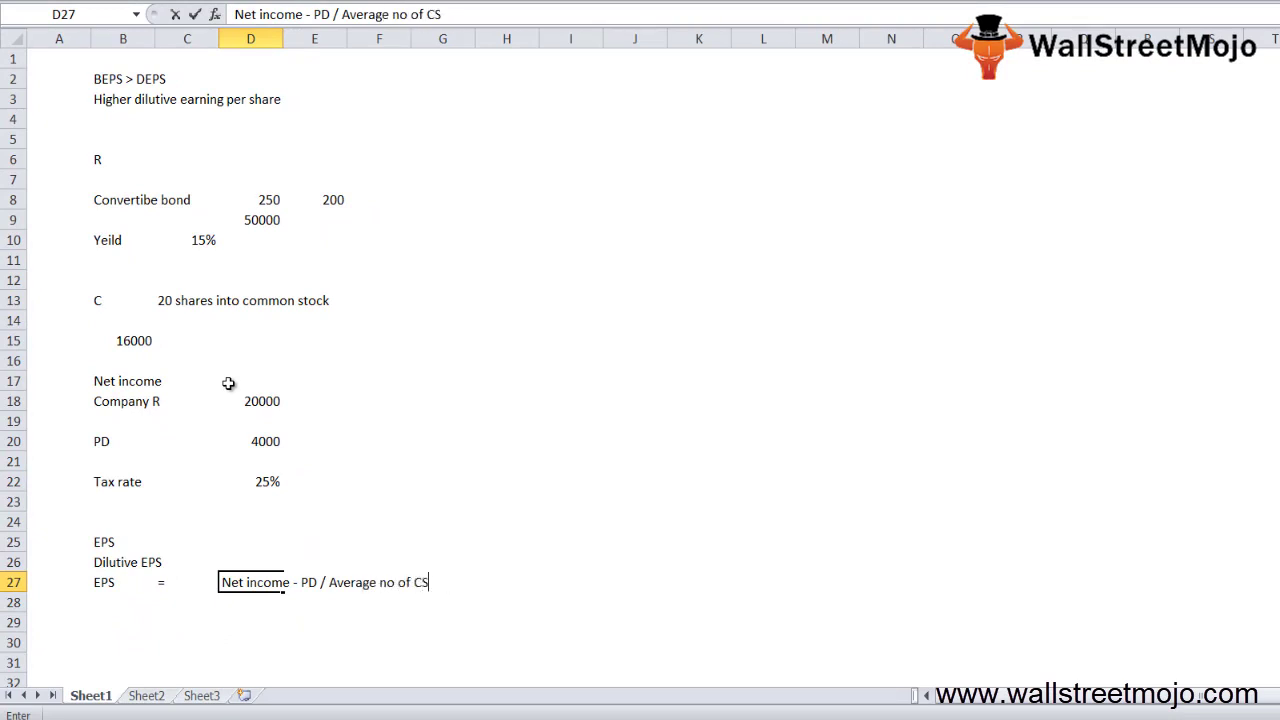
{"action": "key", "text": "Return"}
{"action": "key", "text": "Return"}
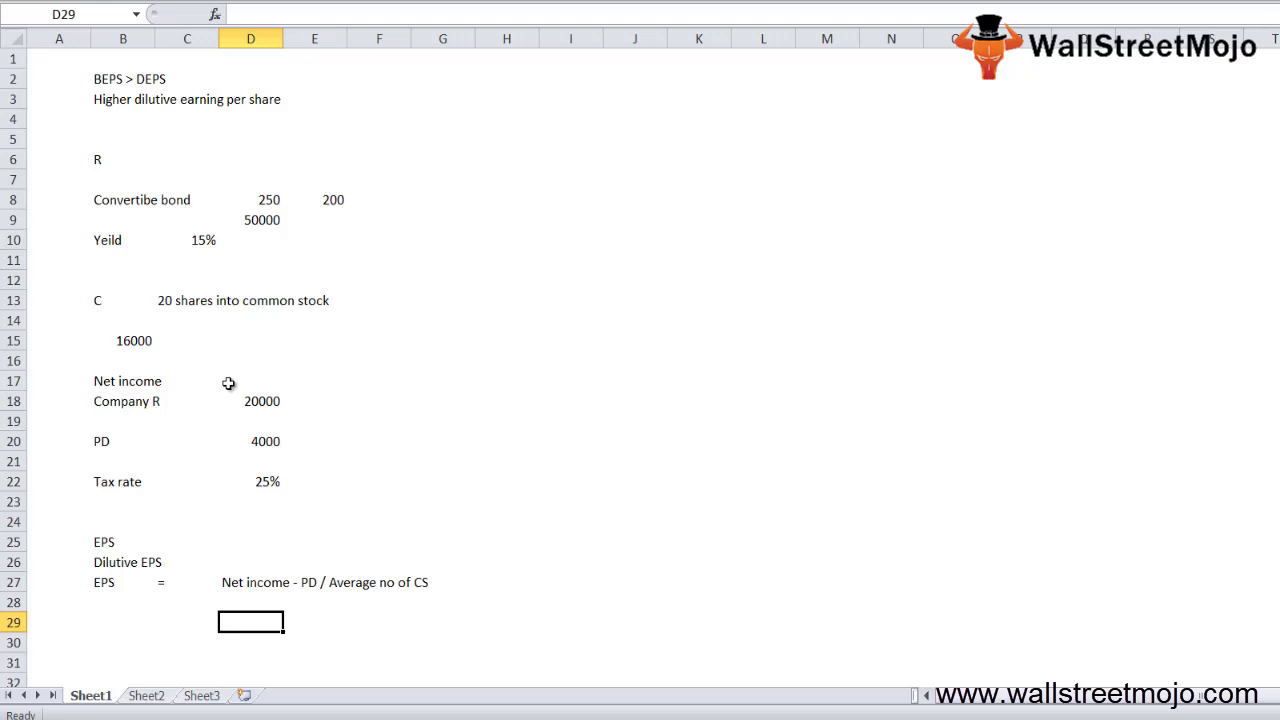
Step: Enter the basic EPS calculation =20000-4000/16000 in cell D29
{"action": "type", "text": "="}
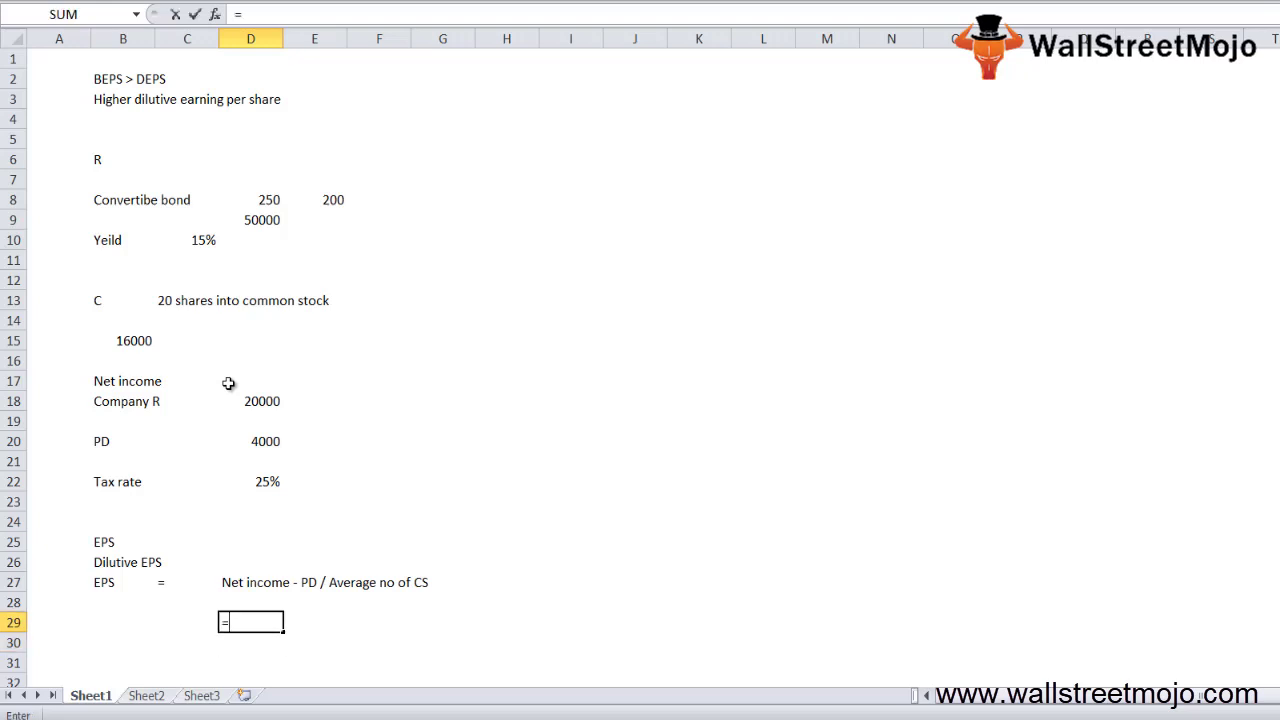
{"action": "type", "text": "20000-4000/16000"}
{"action": "key", "text": "Return"}
{"action": "key", "text": "Up"}
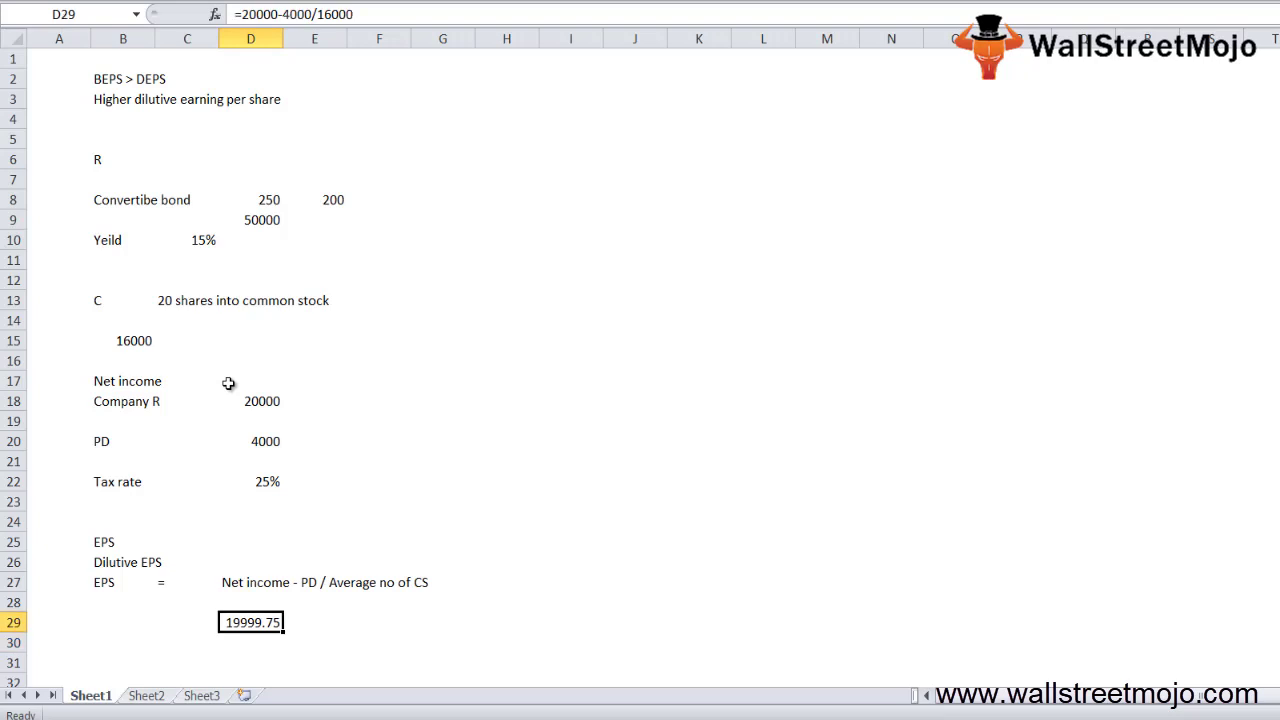
Step: Add parentheses around the subtraction in D29 so the formula reads =(20000-4000)/16000
{"action": "key", "text": "F2"}
{"action": "key", "text": "Left"}
{"action": "key", "text": "Left"}
{"action": "key", "text": "Left"}
{"action": "key", "text": "Left"}
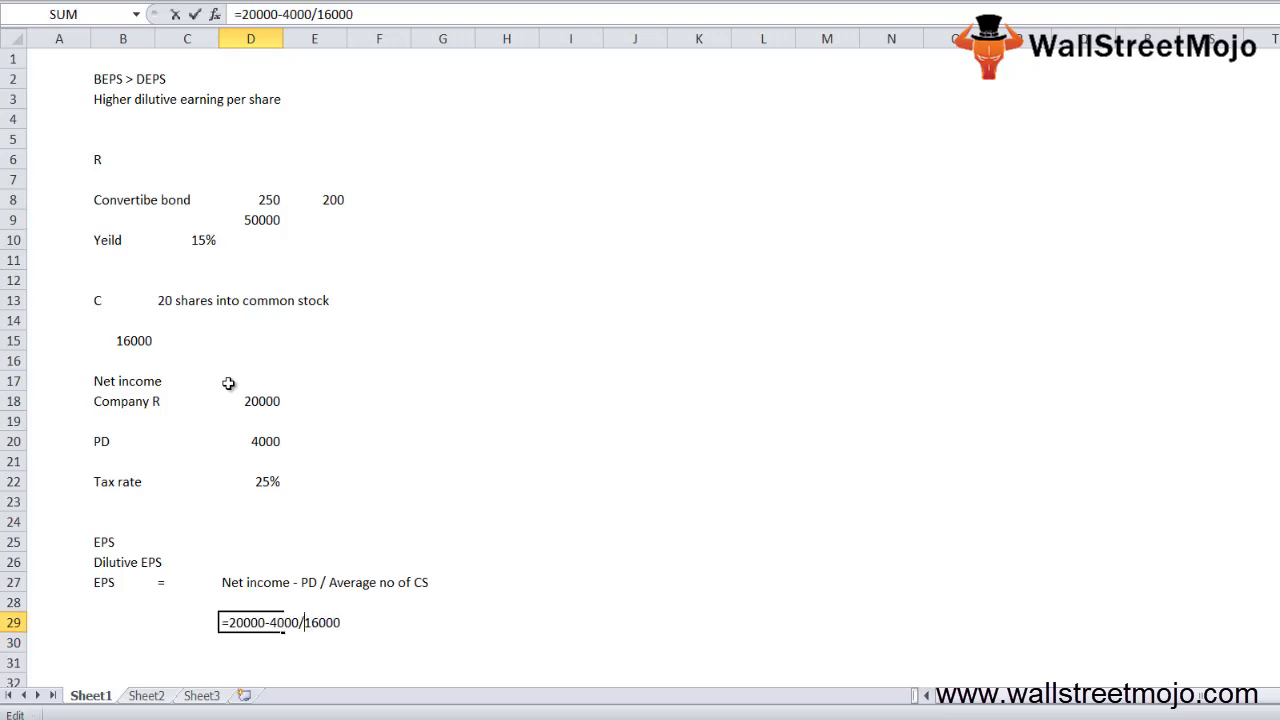
{"action": "type", "text": ")"}
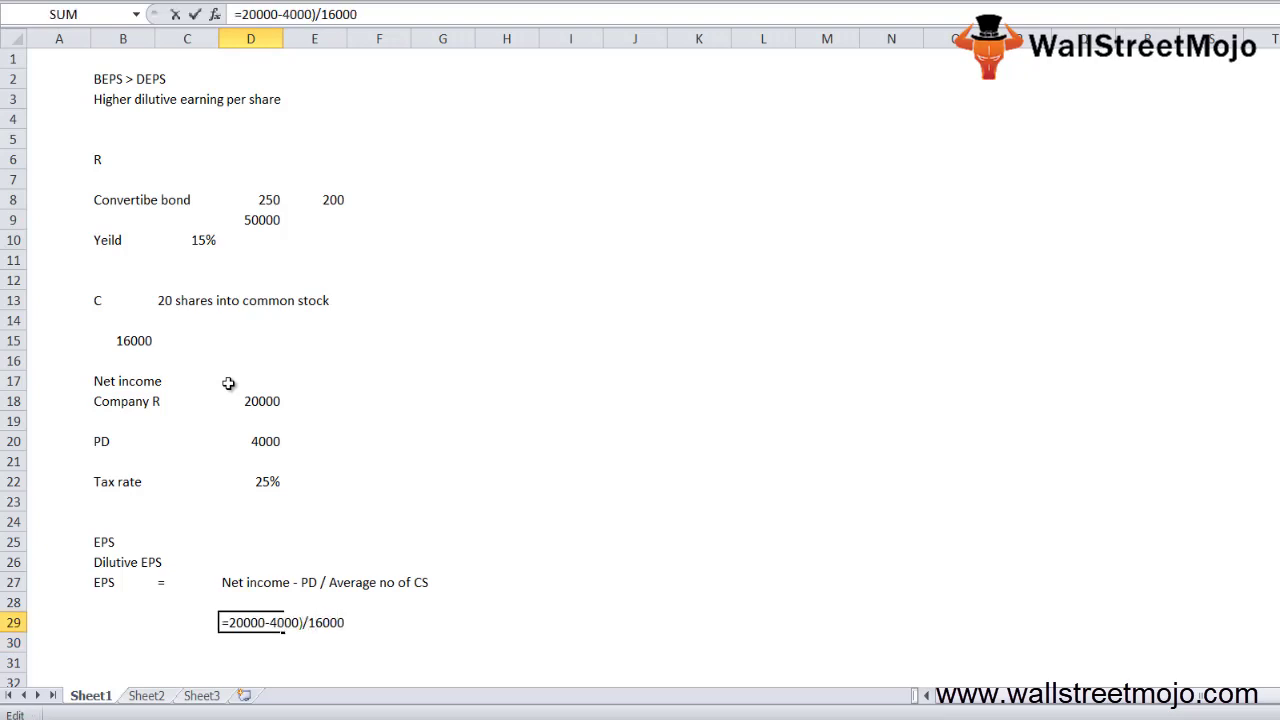
{"action": "key", "text": "Home"}
{"action": "key", "text": "Right"}
{"action": "type", "text": "("}
{"action": "key", "text": "Return"}
{"action": "key", "text": "Up"}
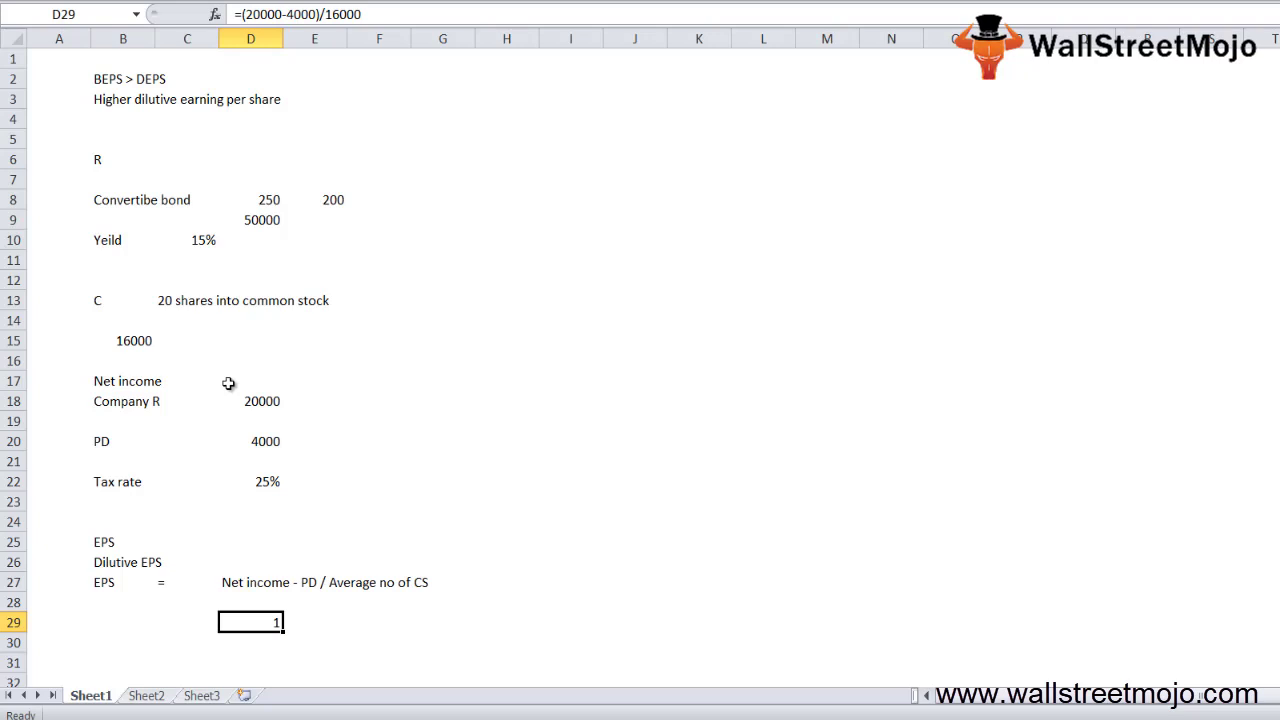
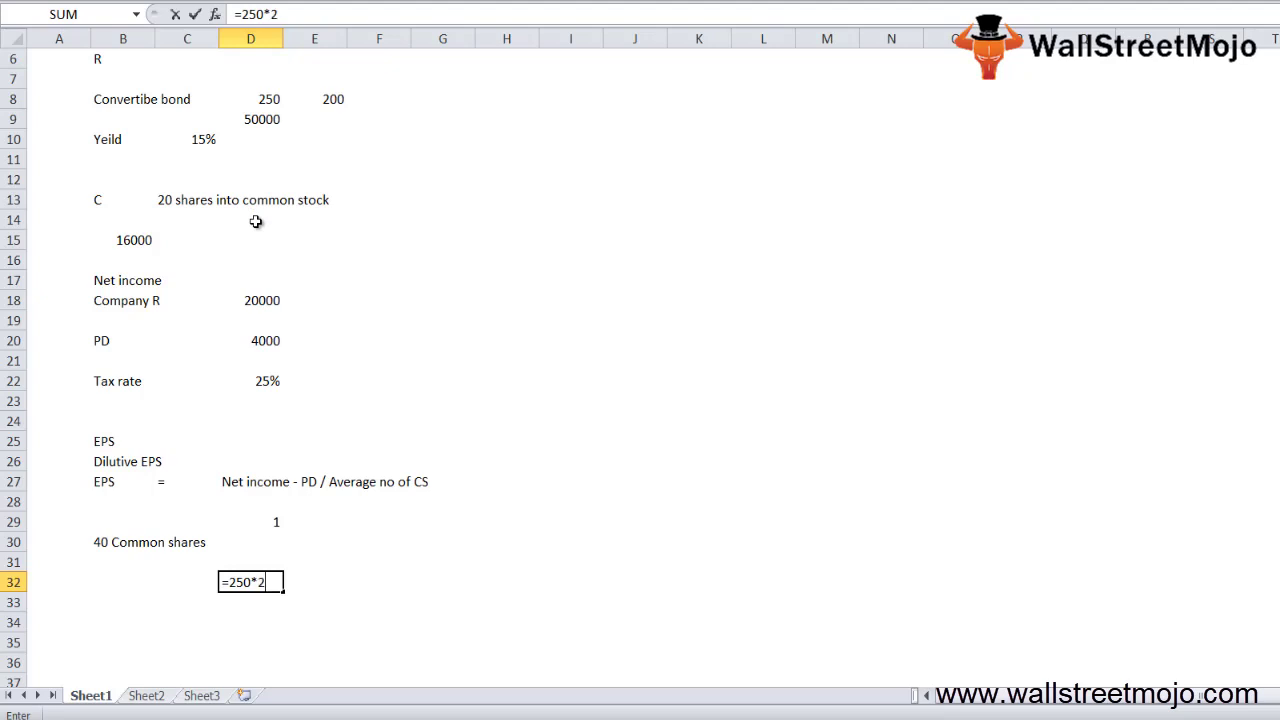
Step: Complete the after-tax convertible bond earnings formula in cell D32 as =250*200*0.15*(1-0.25)
{"action": "type", "text": "*0.15"}
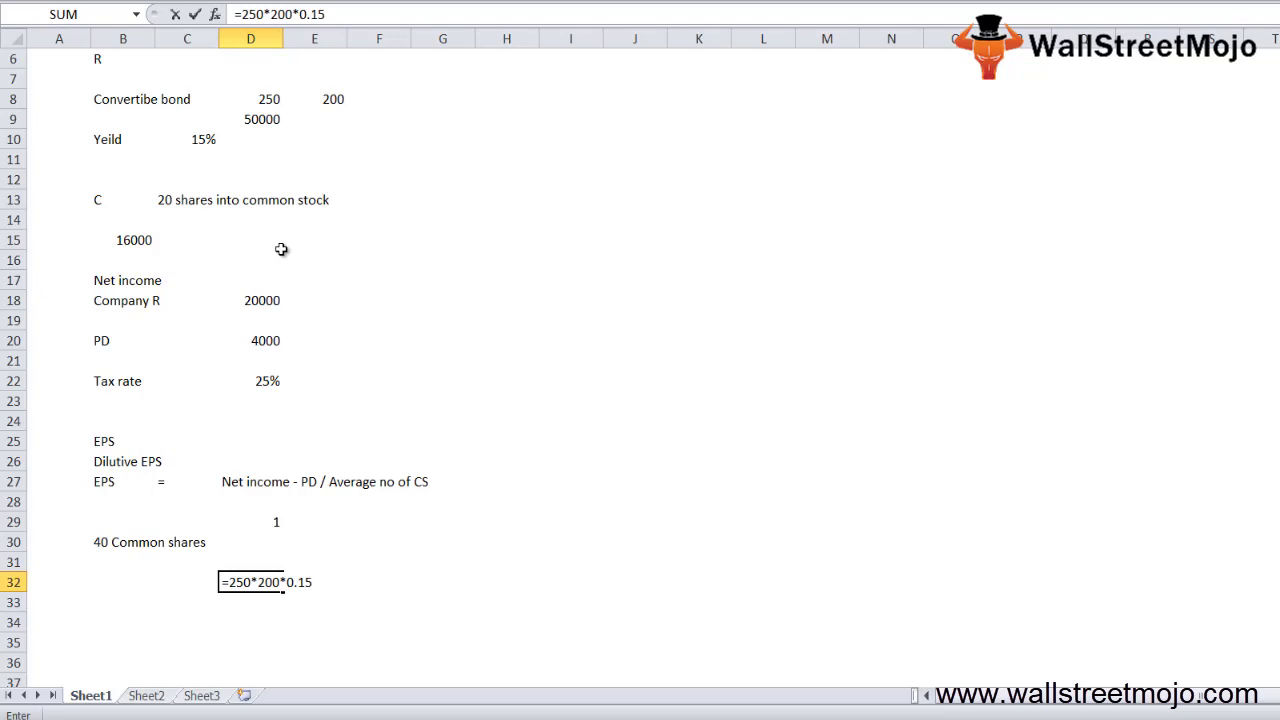
{"action": "type", "text": "*(1-0.25"}
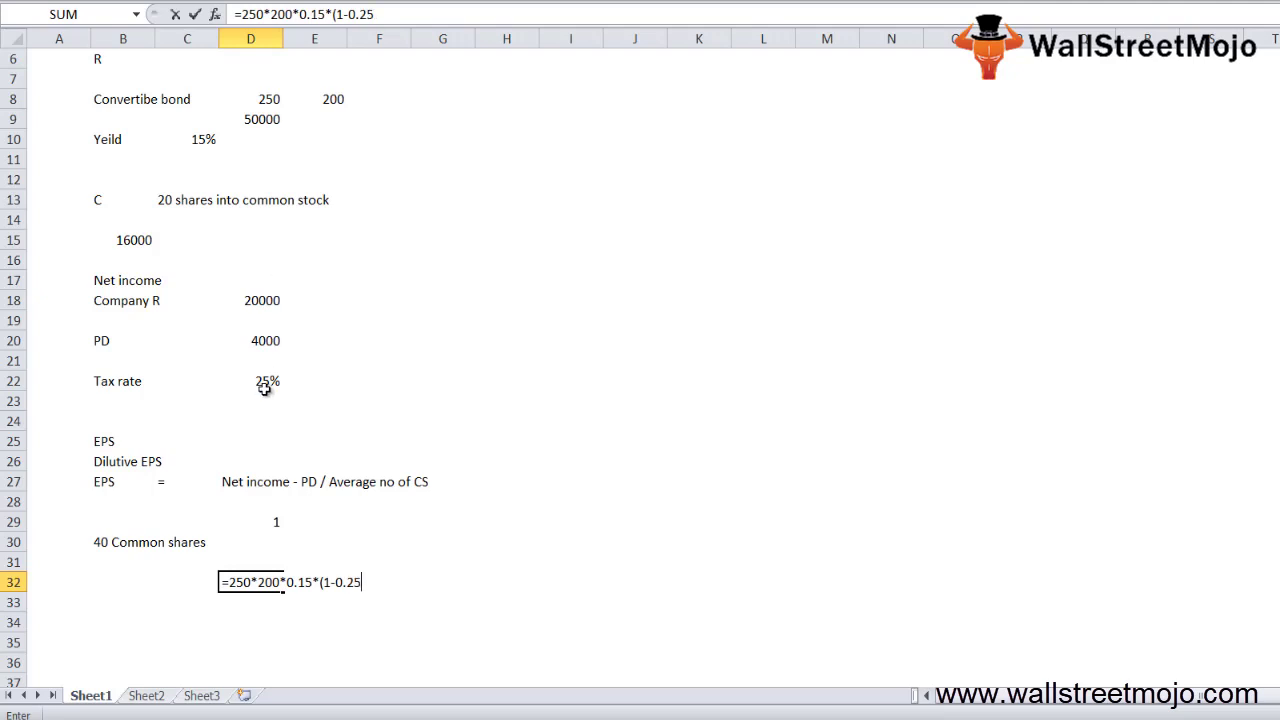
{"action": "type", "text": ")"}
{"action": "key", "text": "Return"}
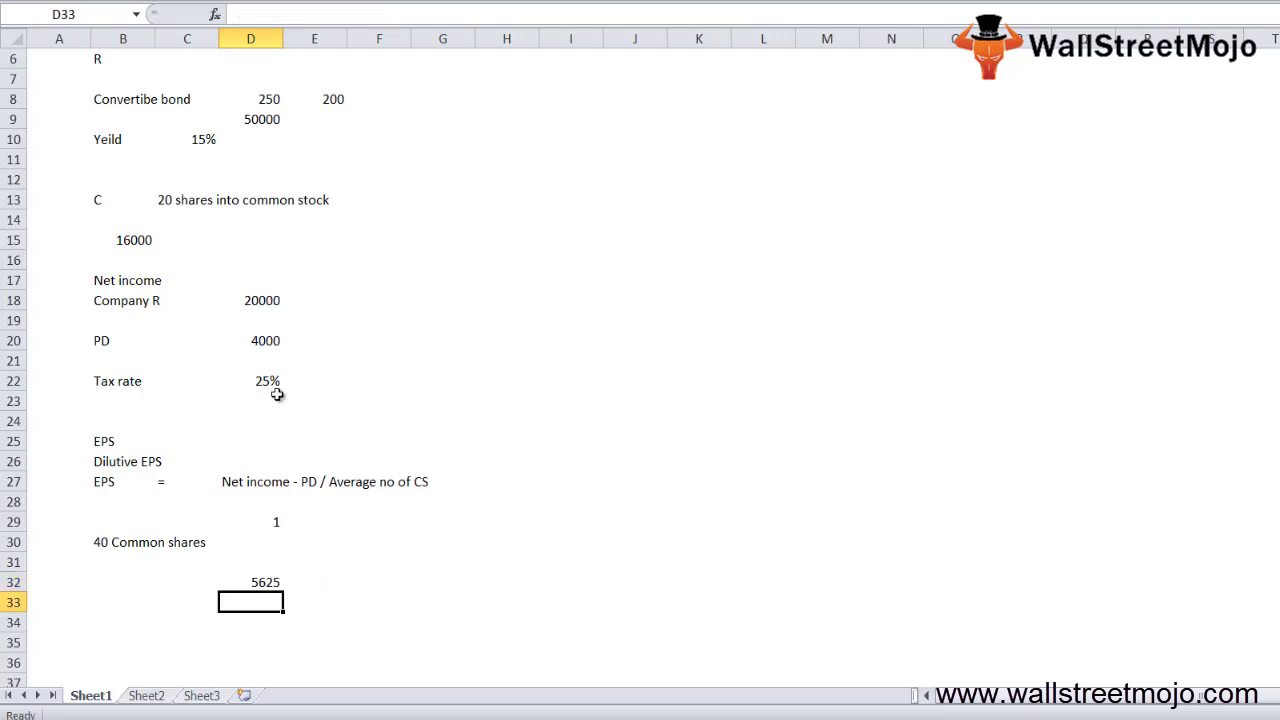
Step: Start the diluted EPS formula line with "Diluted EPS" in cell B34 and an equals sign in C34
{"action": "key", "text": "Up"}
{"action": "key", "text": "Down"}
{"action": "key", "text": "Down"}
{"action": "key", "text": "Left"}
{"action": "key", "text": "Left"}
{"action": "type", "text": "Diluted EPS"}
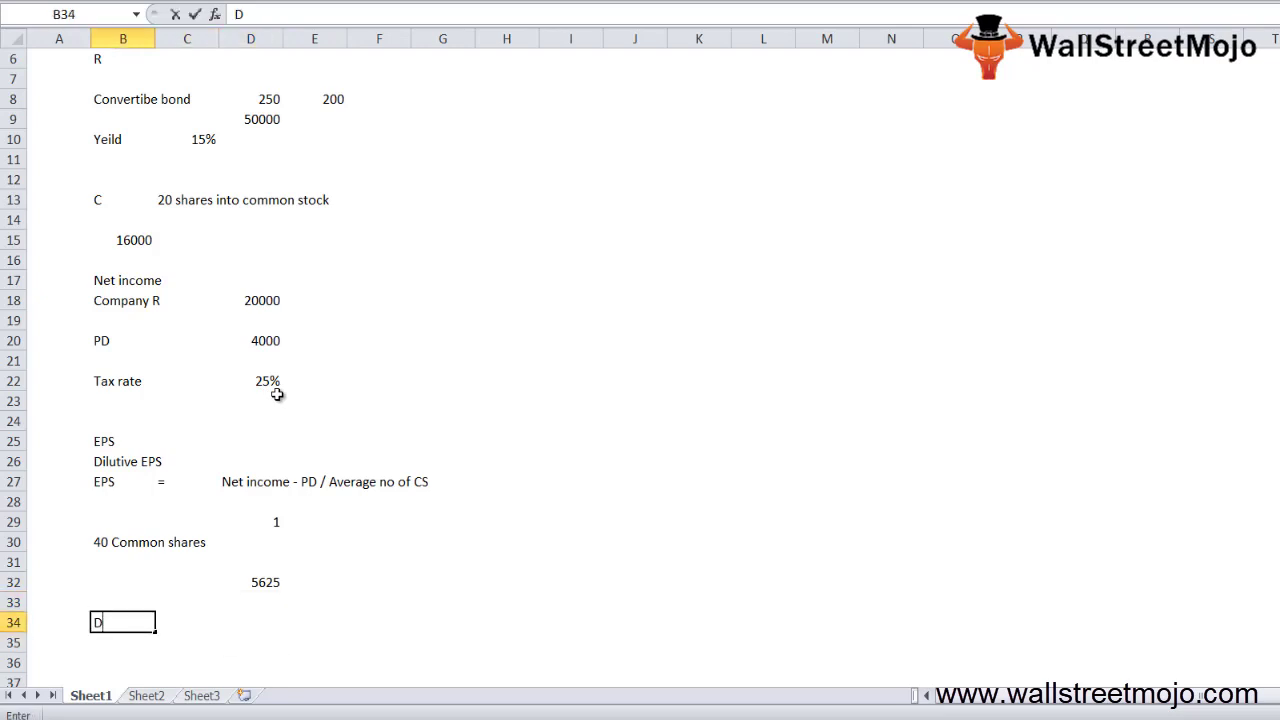
{"action": "key", "text": "Right"}
{"action": "key", "text": "Right"}
{"action": "key", "text": "Left"}
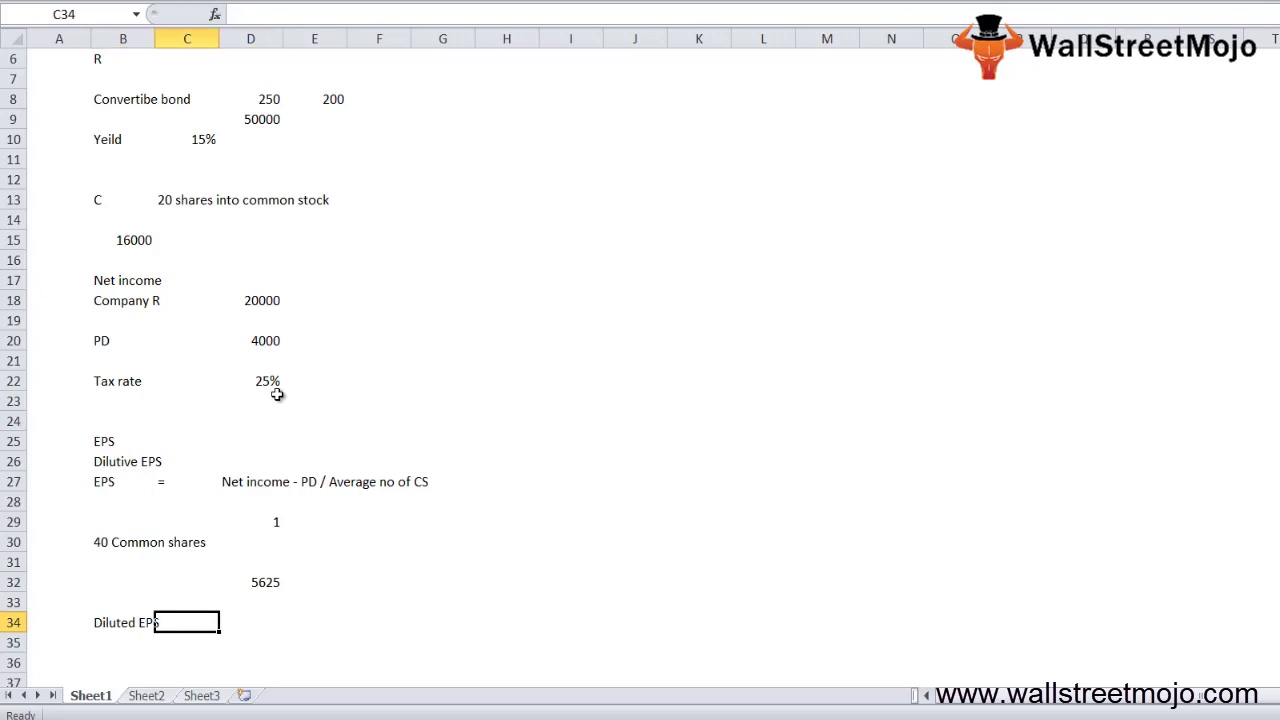
{"action": "type", "text": "="}
{"action": "key", "text": "Return"}
{"action": "key", "text": "Up"}
{"action": "key", "text": "Right"}
{"action": "key", "text": "Right"}
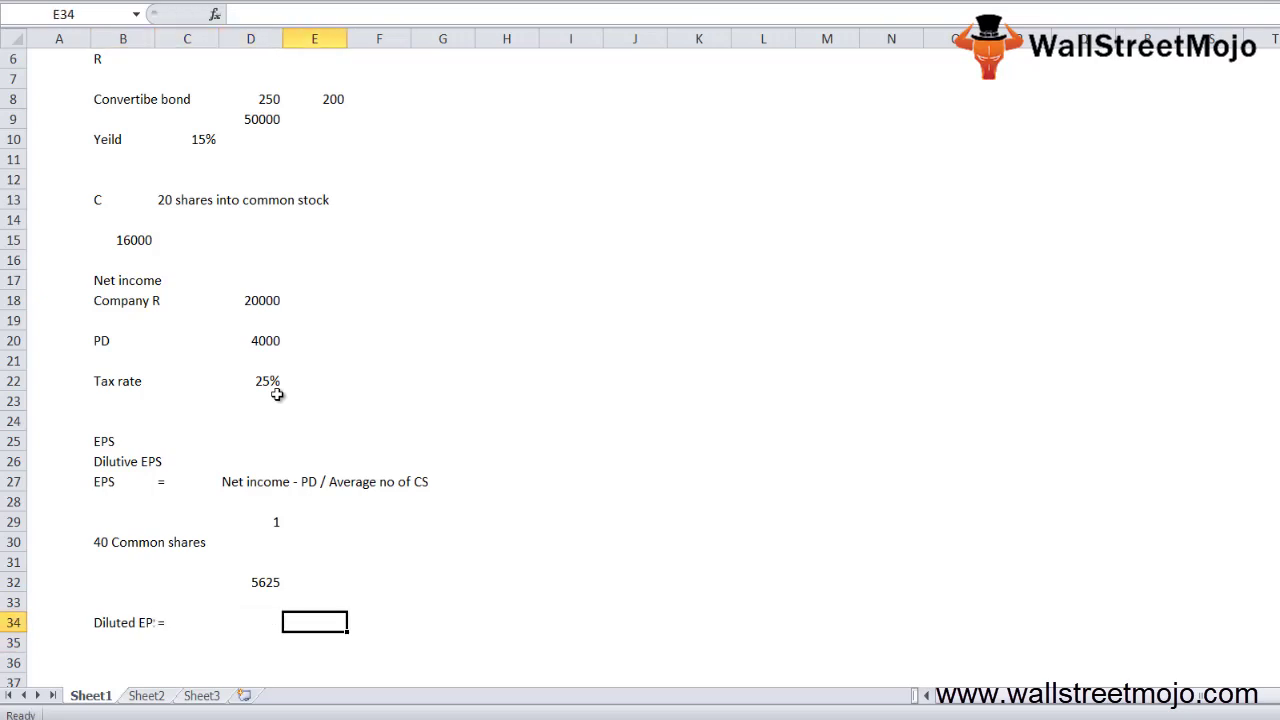
{"action": "key", "text": "Left"}
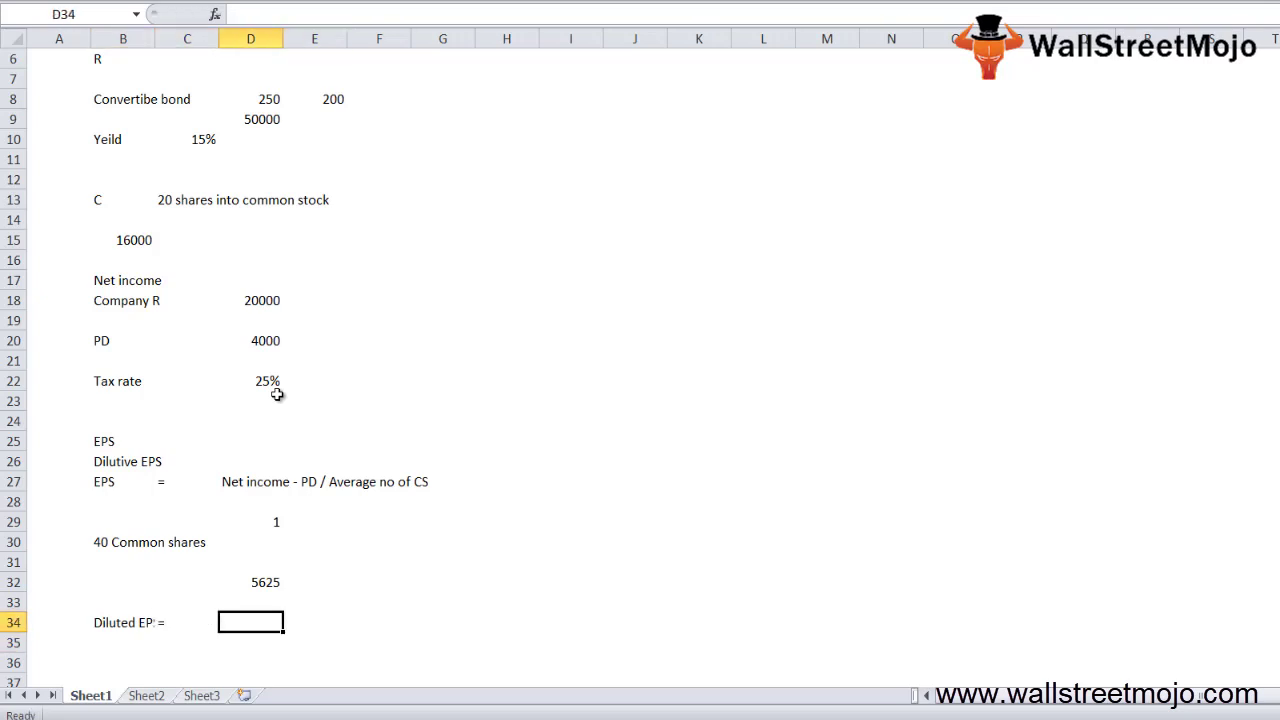
Step: Write "Net income - PD + Earing convertible bond / W CS + Converted common shares from convertible bond" as text in cell D34
{"action": "type", "text": "Net icnome"}
{"action": "key", "text": "BackSpace"}
{"action": "key", "text": "BackSpace"}
{"action": "key", "text": "BackSpace"}
{"action": "key", "text": "BackSpace"}
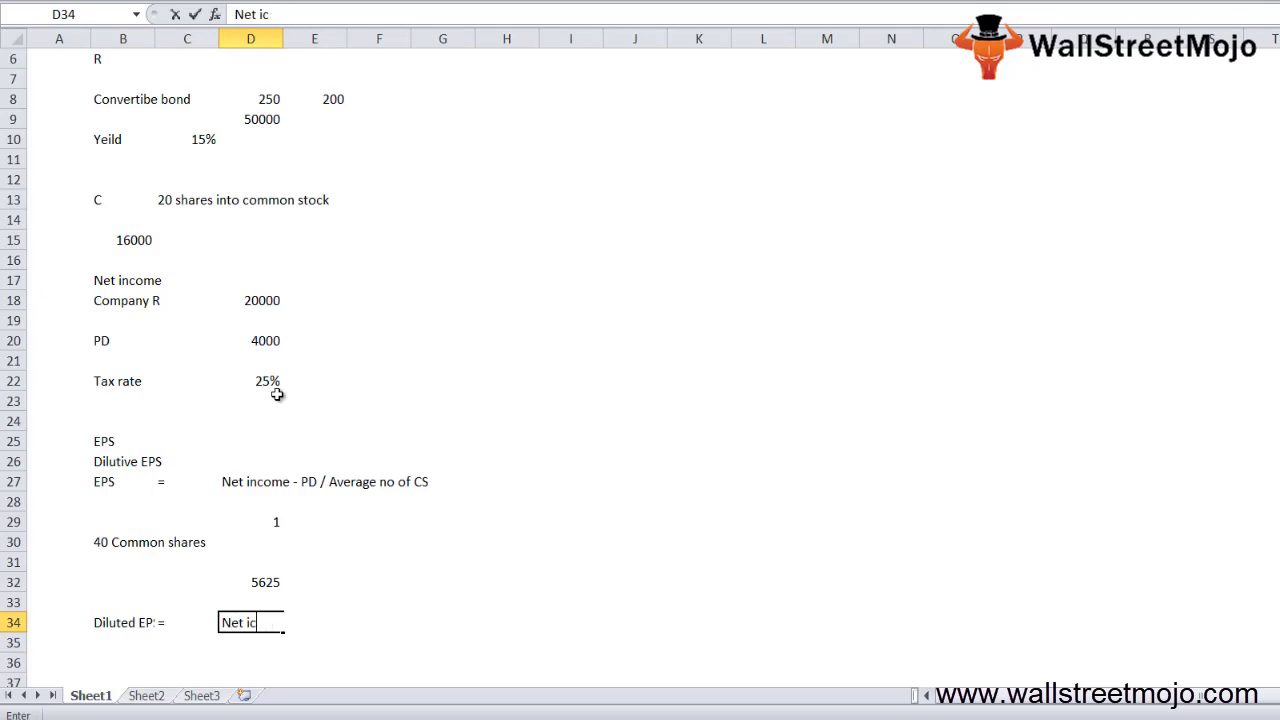
{"action": "type", "text": "ome - PD"}
{"action": "type", "text": " + Eari"}
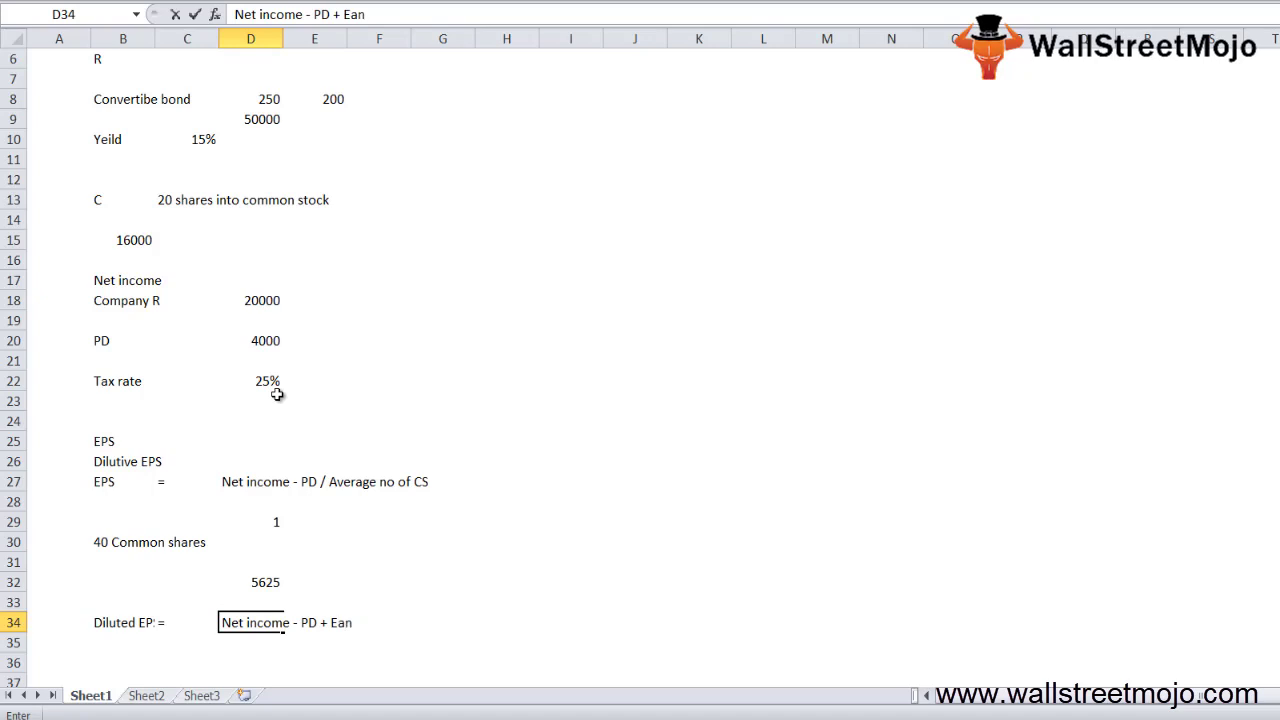
{"action": "type", "text": "ng converitible bond"}
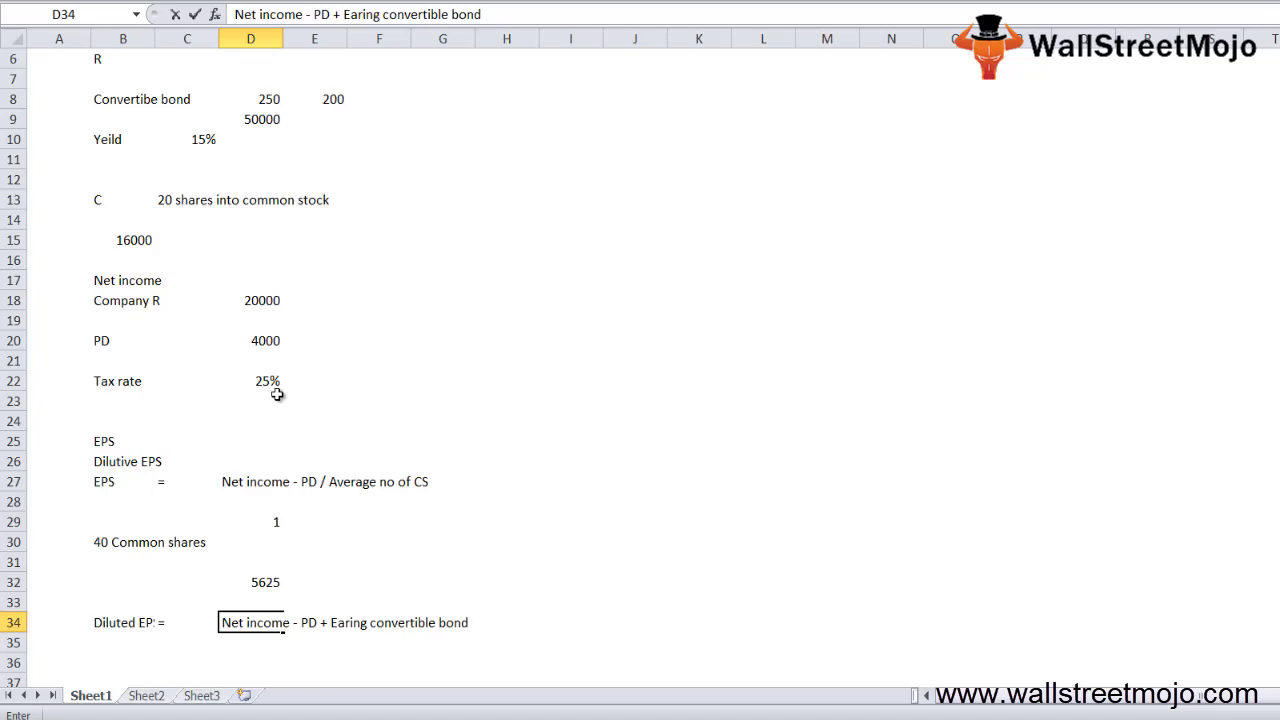
{"action": "type", "text": " / We"}
{"action": "key", "text": "BackSpace"}
{"action": "type", "text": "CS + Convert"}
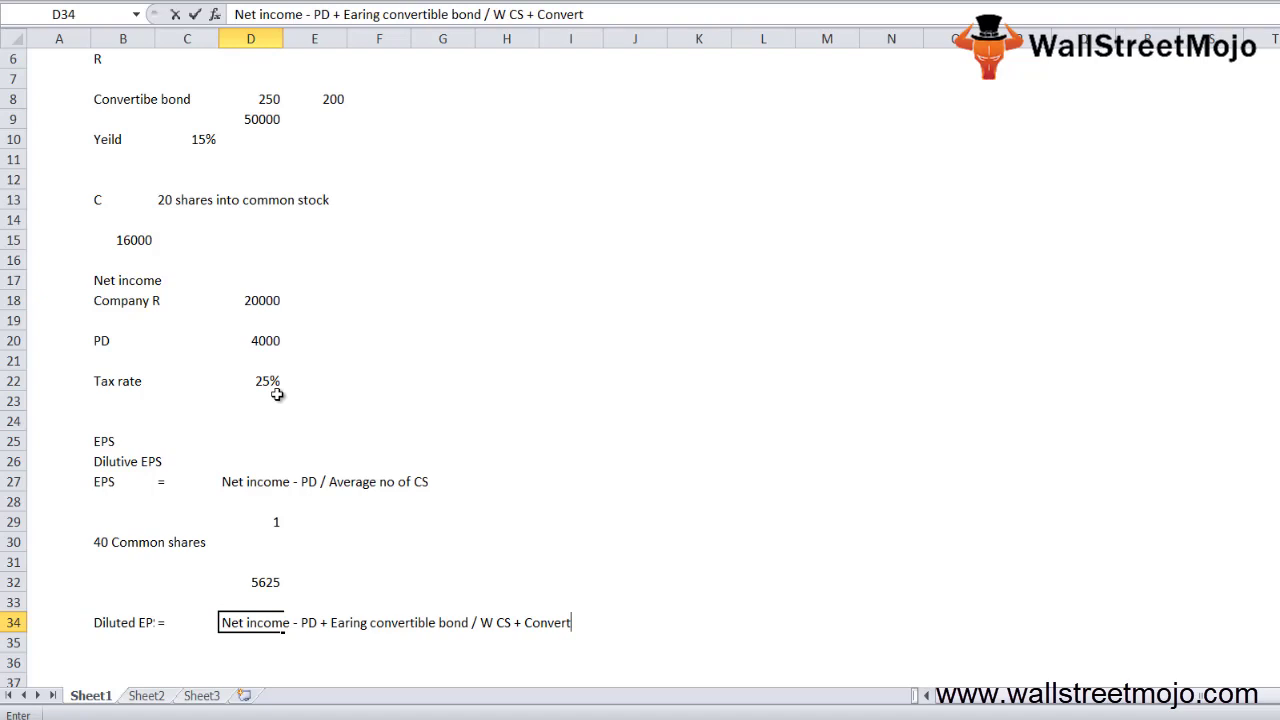
{"action": "type", "text": "ed common shares fr"}
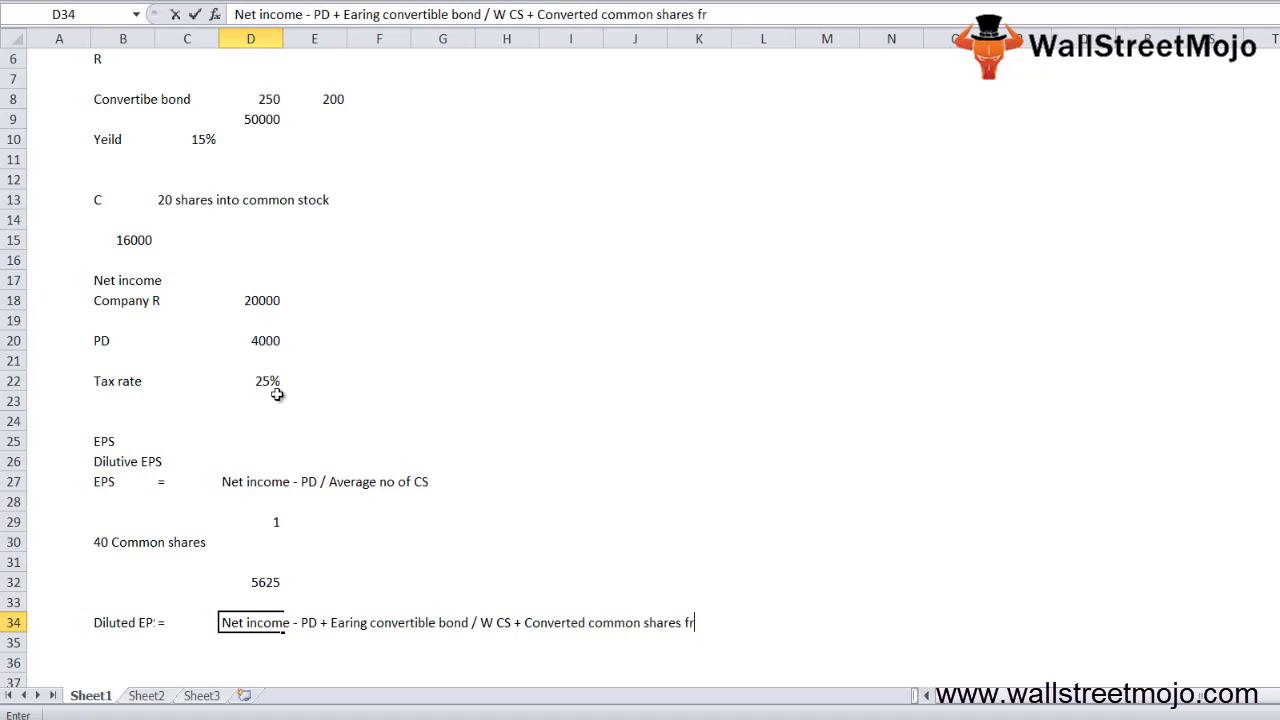
{"action": "type", "text": "om convertible bond"}
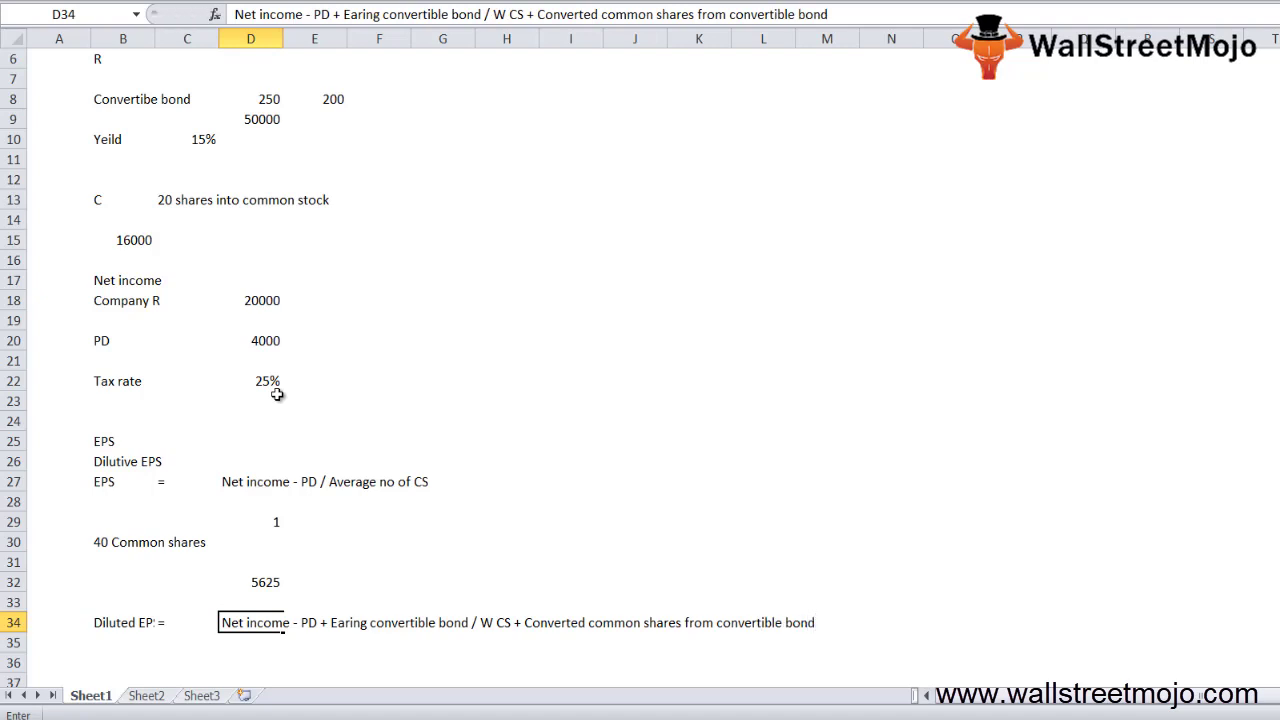
{"action": "key", "text": "Return"}
Step: Calculate the diluted EPS numerator in cell D35 with the formula =20000-4000+5625
{"action": "key", "text": "Return"}
{"action": "key", "text": "Return"}
{"action": "key", "text": "Up"}
{"action": "key", "text": "Up"}
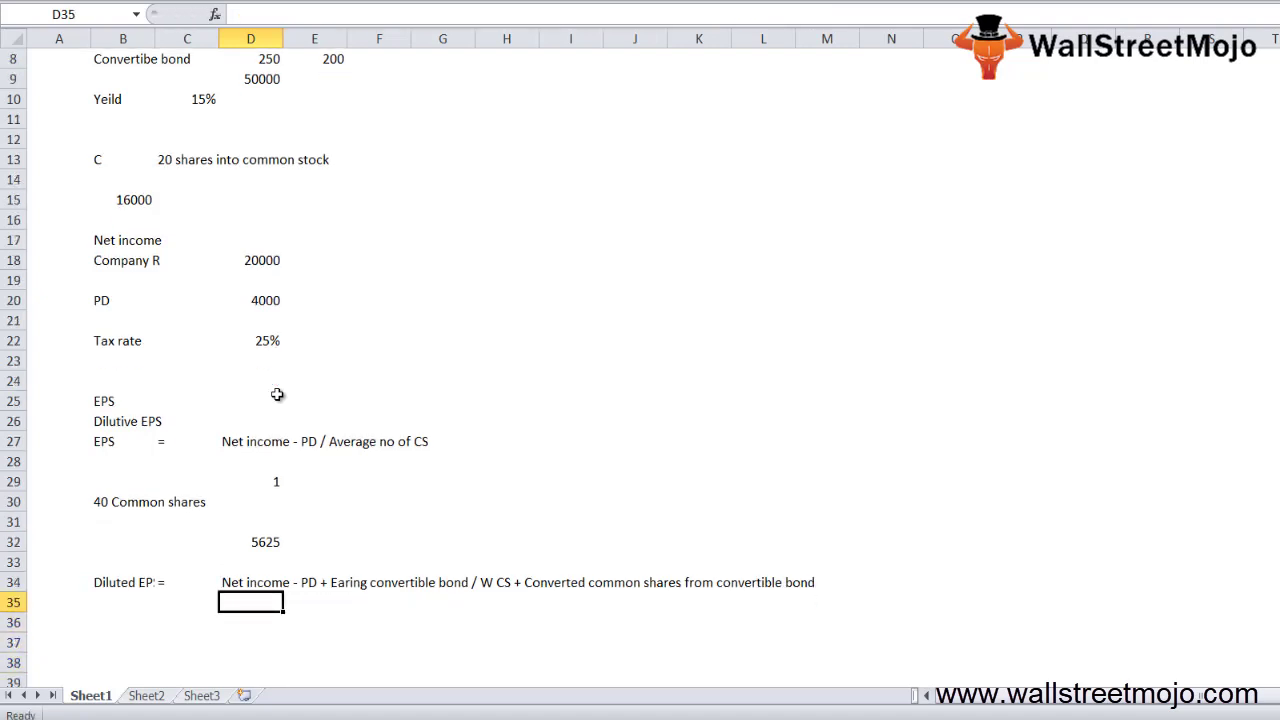
{"action": "type", "text": "=20000"}
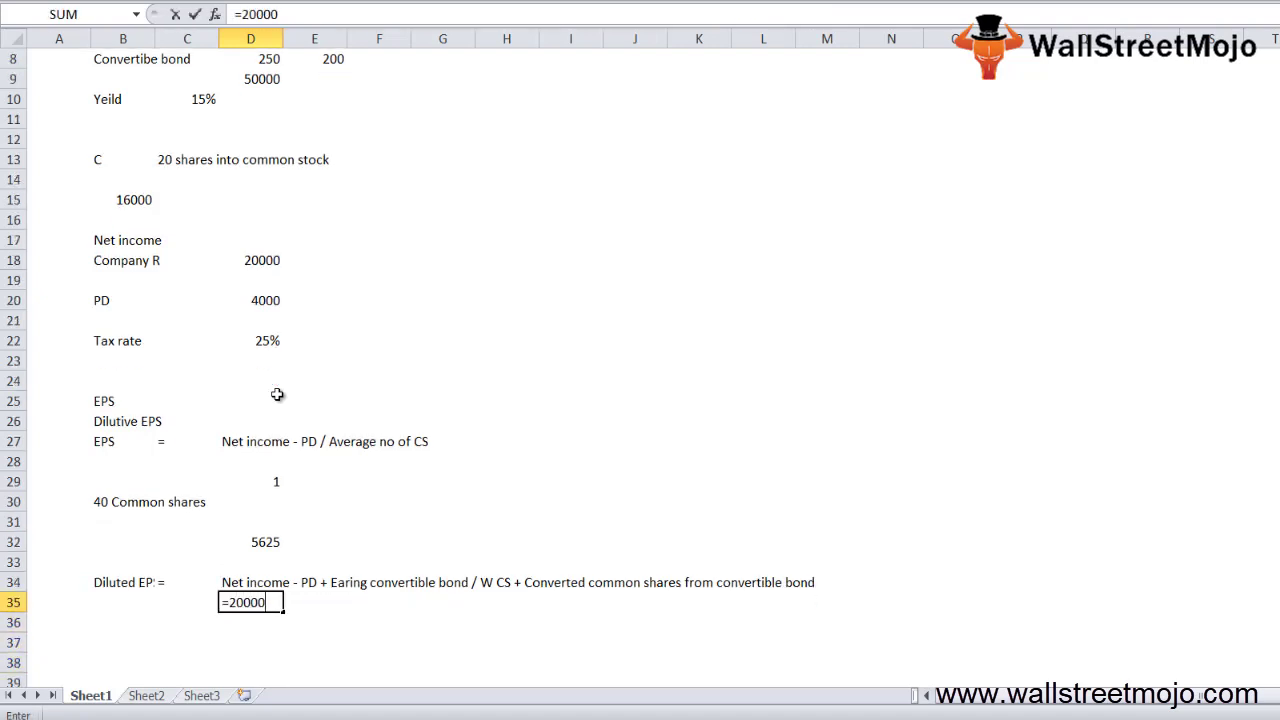
{"action": "type", "text": "-000"}
{"action": "key", "text": "BackSpace"}
{"action": "key", "text": "BackSpace"}
{"action": "key", "text": "BackSpace"}
{"action": "type", "text": "4000+5625"}
{"action": "key", "text": "Return"}
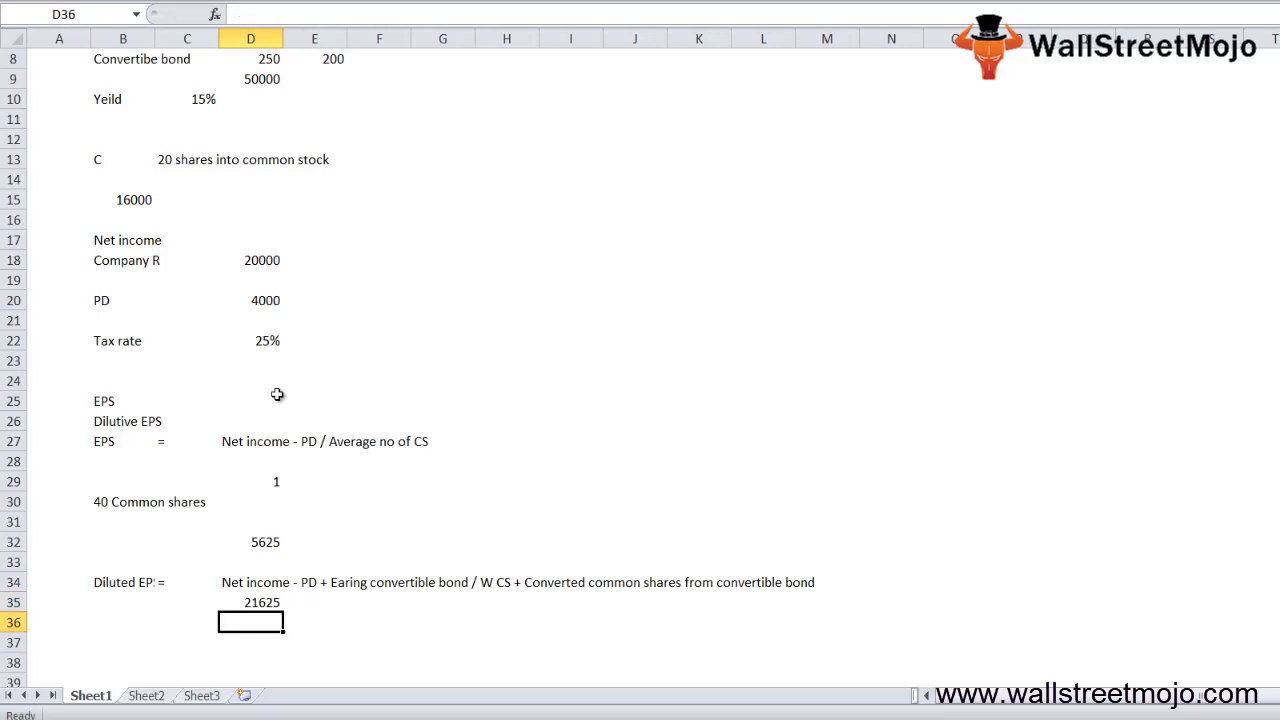
Step: Calculate the diluted EPS denominator in cell D36 with the formula =16000+5000
{"action": "type", "text": "16000"}
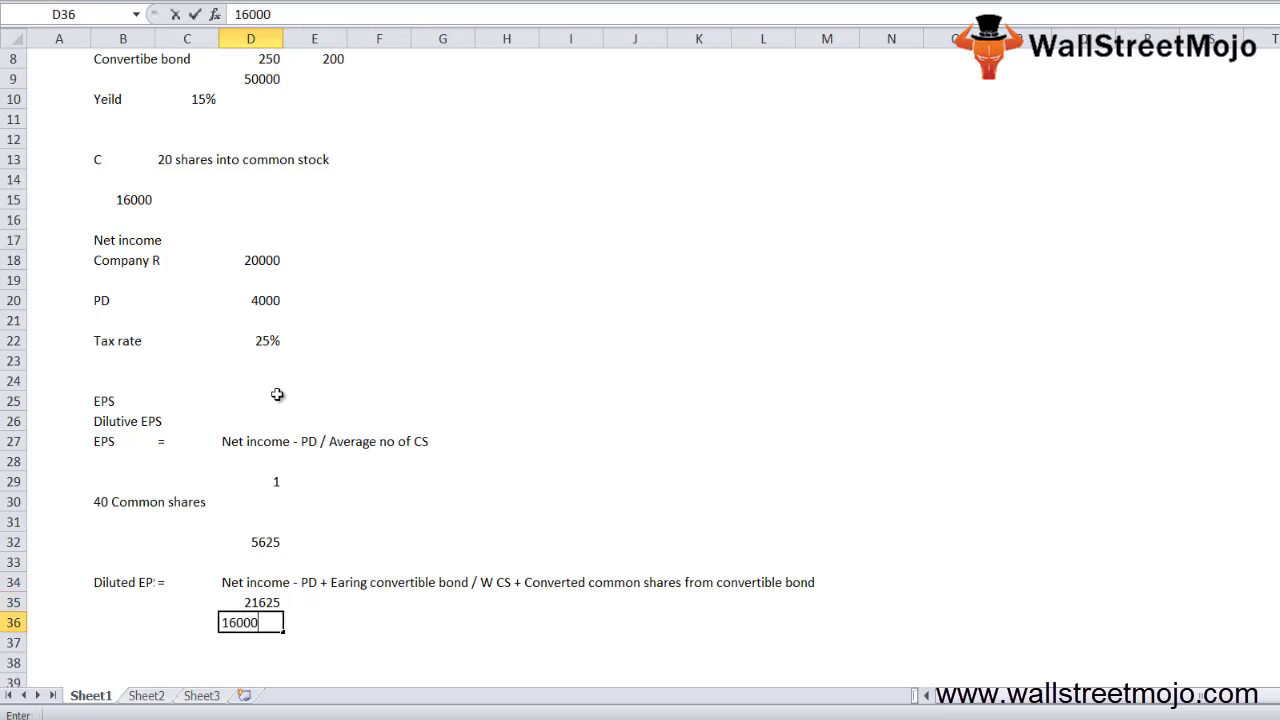
{"action": "key", "text": "Return"}
{"action": "key", "text": "Up"}
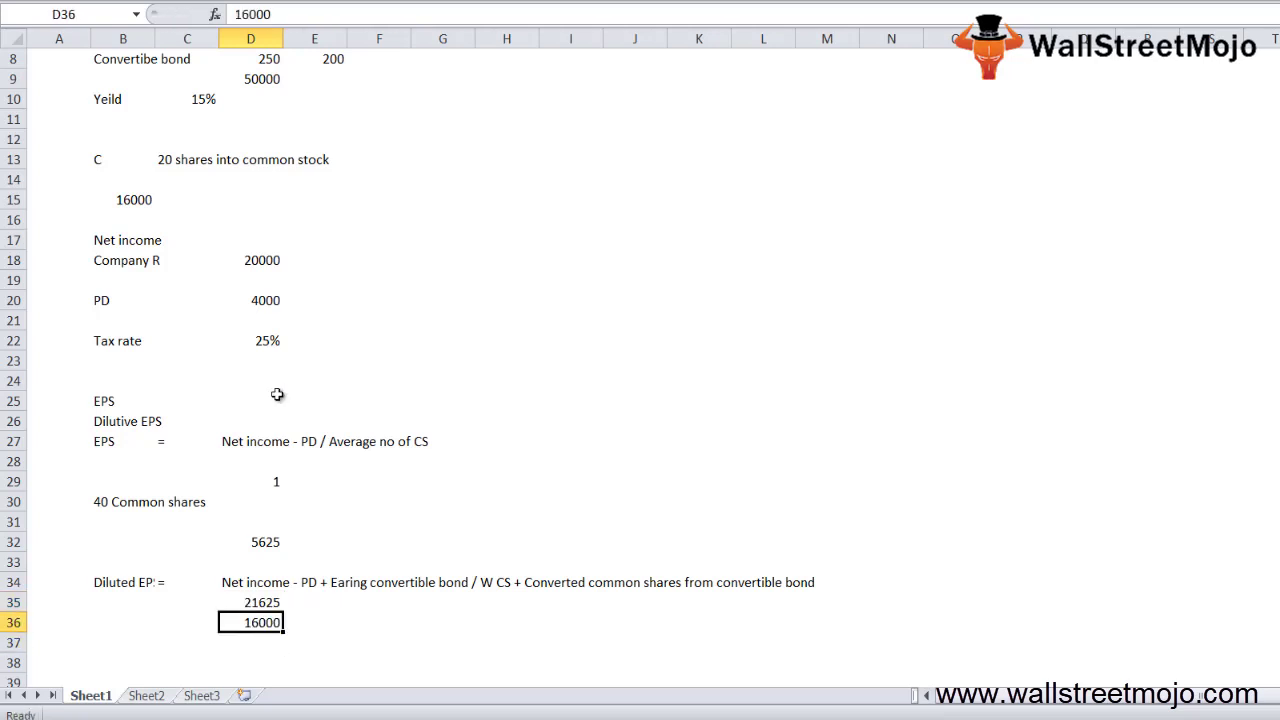
{"action": "key", "text": "F2"}
{"action": "key", "text": "Home"}
{"action": "type", "text": "="}
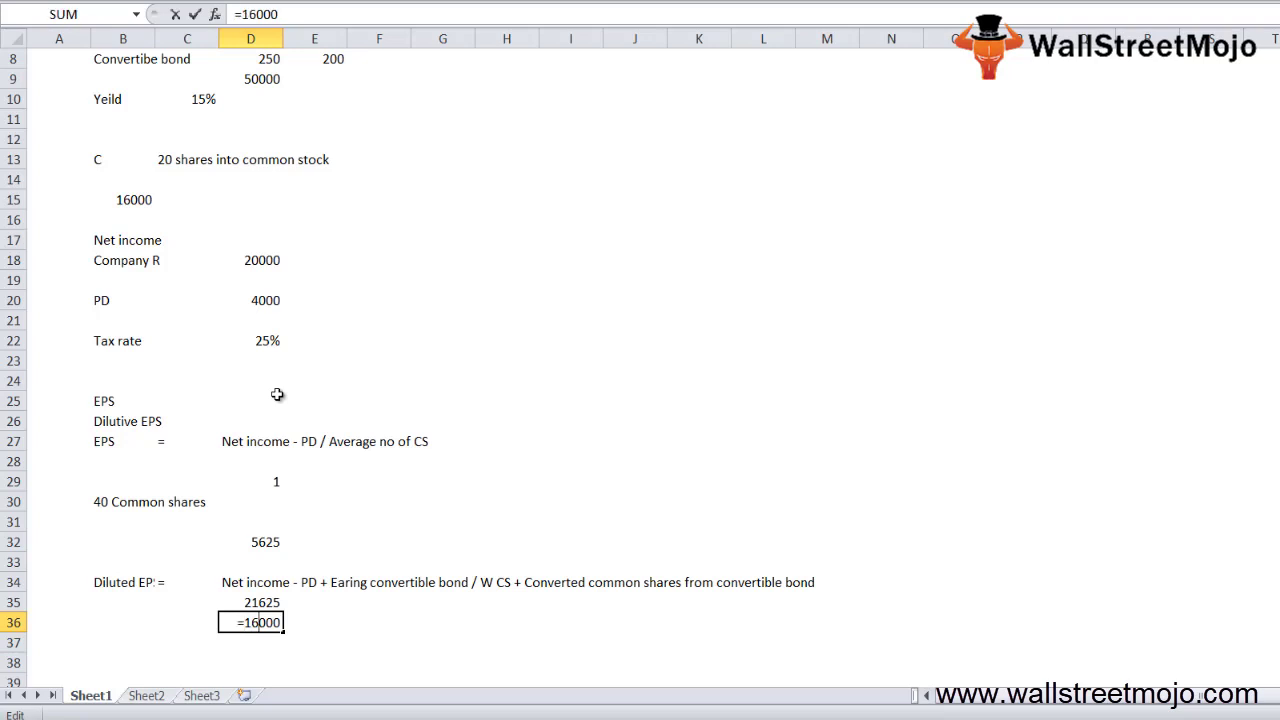
{"action": "key", "text": "End"}
{"action": "type", "text": "+5000"}
{"action": "key", "text": "Return"}
Step: Compute the diluted EPS in cell D37 by dividing the numerator by the denominator with =D35/D36
{"action": "type", "text": "="}
{"action": "key", "text": "Up"}
{"action": "key", "text": "Up"}
{"action": "type", "text": "/"}
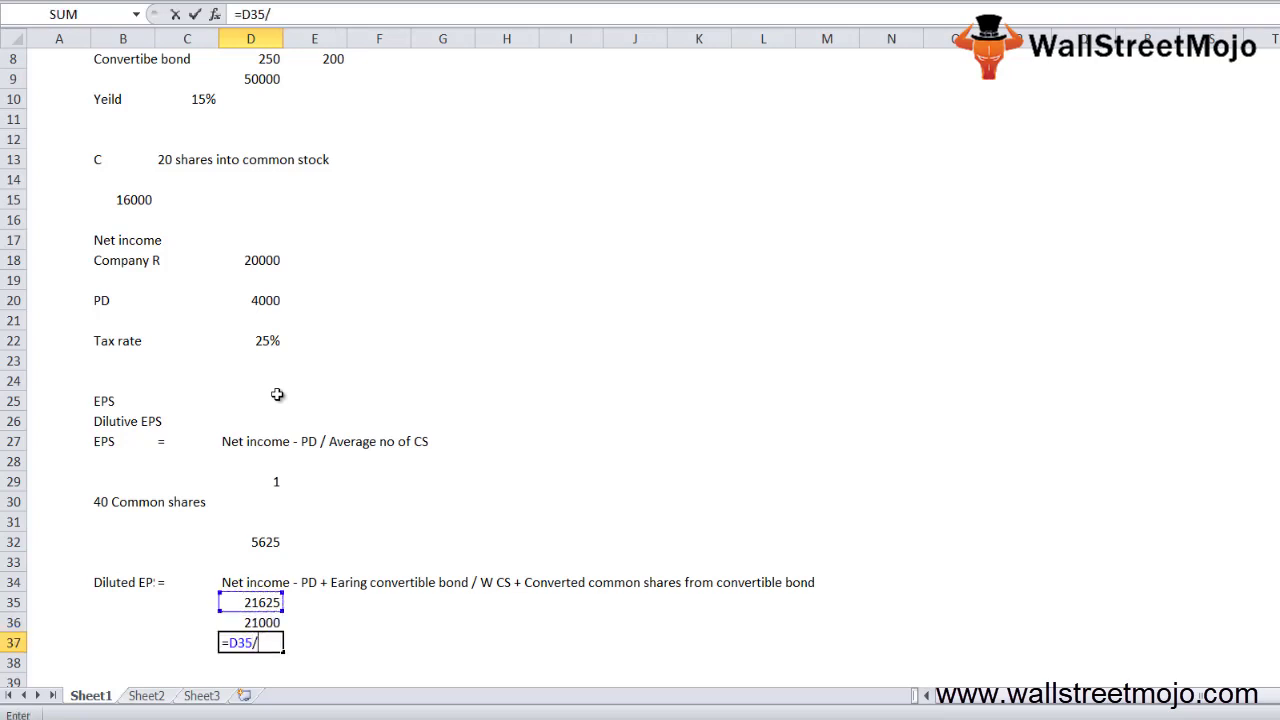
{"action": "key", "text": "Up"}
{"action": "key", "text": "ctrl+Return"}
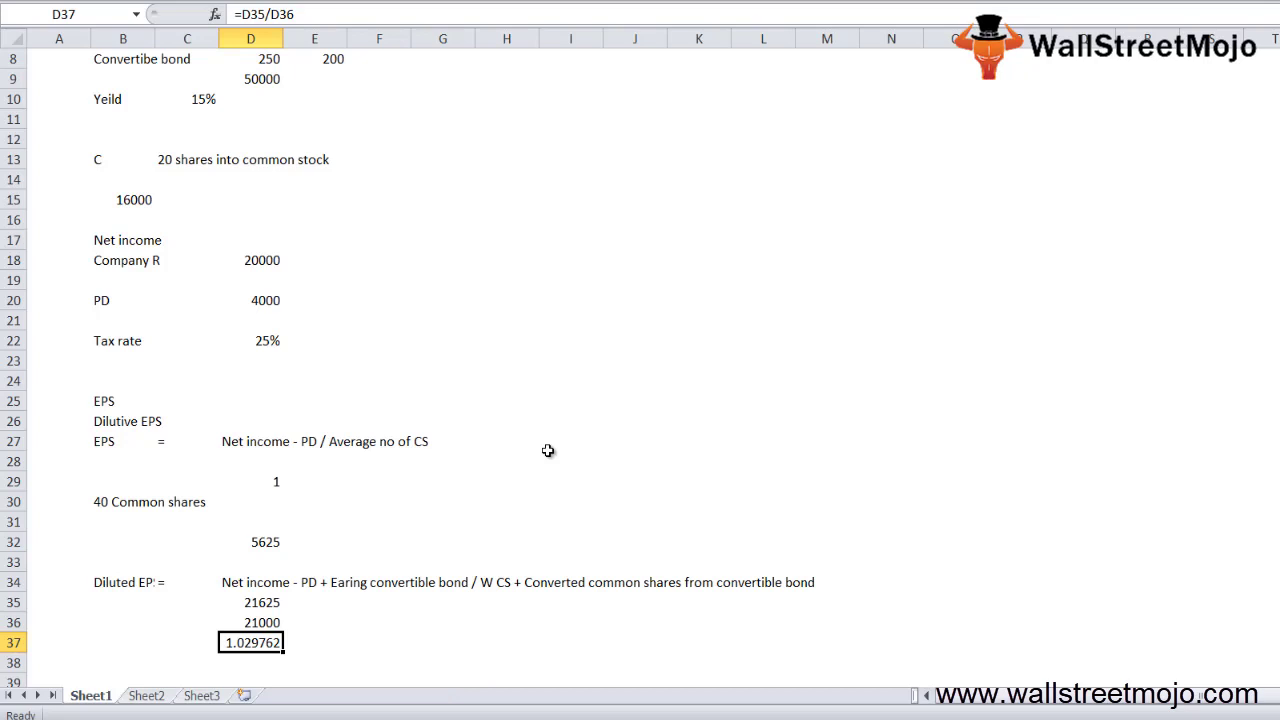
Step: Compare the basic EPS in row 29 with the diluted EPS in row 37, selecting each whole row in turn
{"action": "key", "text": "Up"}
{"action": "key", "text": "Up"}
{"action": "key", "text": "Up"}
{"action": "key", "text": "Up"}
{"action": "key", "text": "Up"}
{"action": "key", "text": "Up"}
{"action": "key", "text": "Up"}
{"action": "key", "text": "Up"}
{"action": "key", "text": "shift+space"}
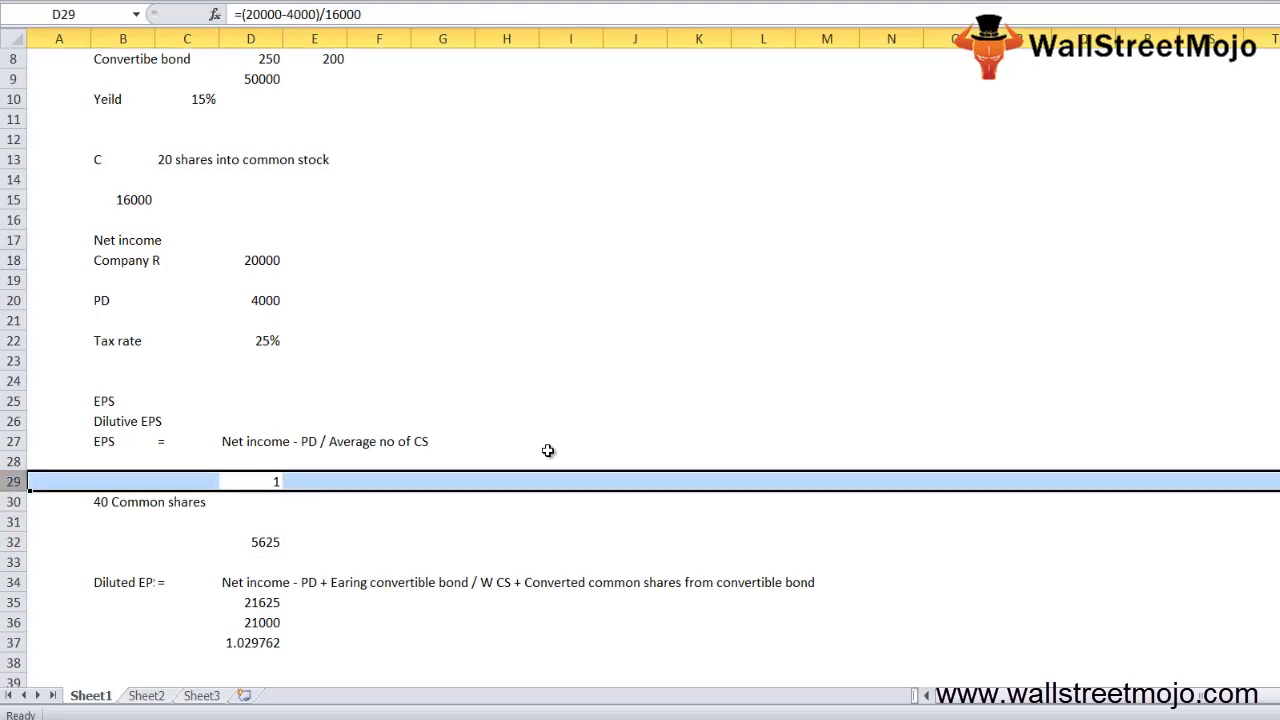
{"action": "key", "text": "Down"}
{"action": "key", "text": "Down"}
{"action": "key", "text": "Down"}
{"action": "key", "text": "Down"}
{"action": "key", "text": "Down"}
{"action": "key", "text": "Down"}
{"action": "key", "text": "Down"}
{"action": "key", "text": "Down"}
{"action": "key", "text": "shift+space"}
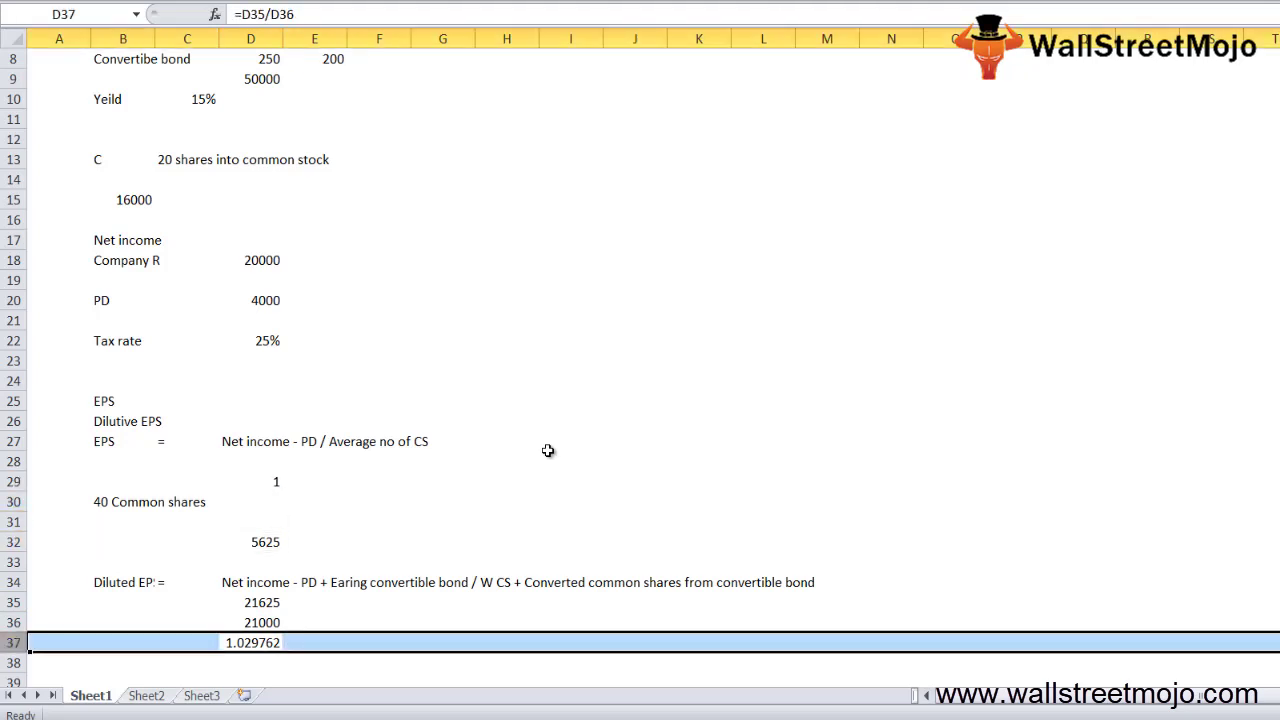
{"action": "key", "text": "Up"}
{"action": "key", "text": "Up"}
{"action": "key", "text": "Up"}
{"action": "key", "text": "Up"}
{"action": "key", "text": "Up"}
{"action": "key", "text": "Up"}
{"action": "key", "text": "Up"}
{"action": "key", "text": "Up"}
{"action": "key", "text": "Up"}
{"action": "key", "text": "Up"}
{"action": "key", "text": "Up"}
{"action": "key", "text": "Up"}
{"action": "key", "text": "Up"}
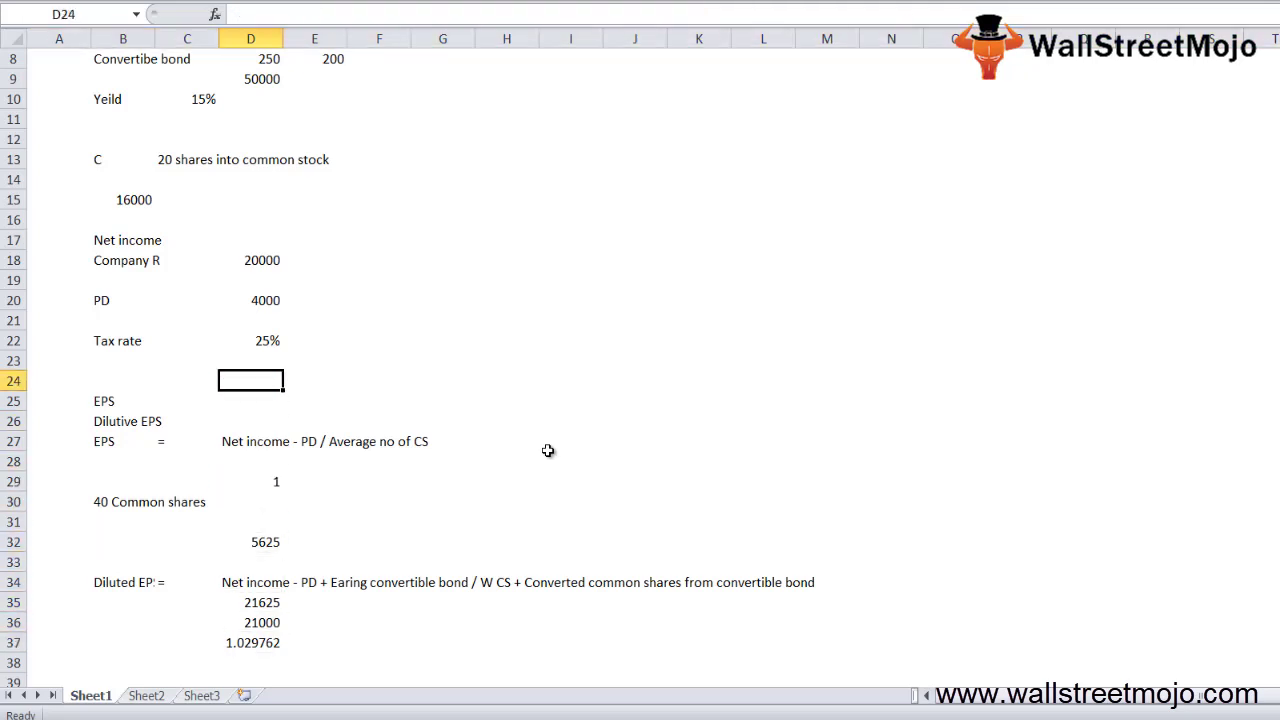
{"action": "key", "text": "Down"}
{"action": "key", "text": "Down"}
{"action": "key", "text": "Down"}
{"action": "key", "text": "Down"}
{"action": "key", "text": "Down"}
{"action": "key", "text": "Down"}
{"action": "key", "text": "Down"}
{"action": "key", "text": "Down"}
{"action": "key", "text": "Down"}
{"action": "key", "text": "Down"}
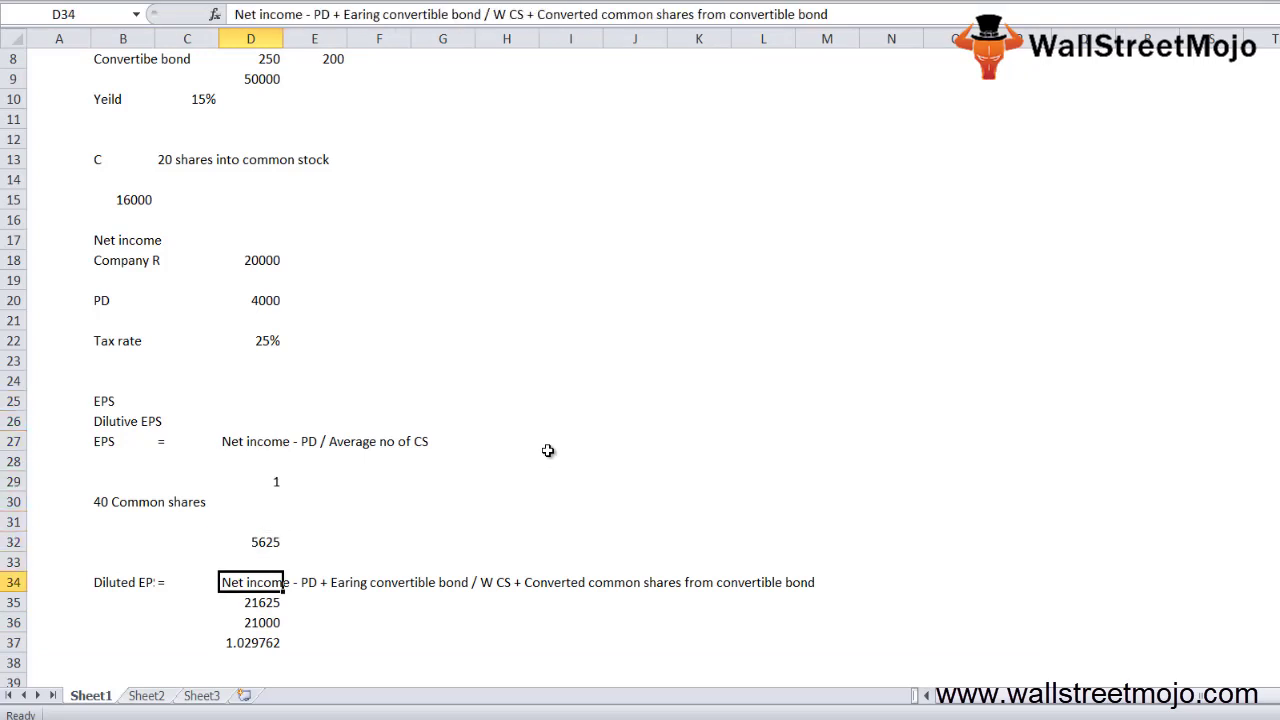
{"action": "key", "text": "Down"}
{"action": "key", "text": "Down"}
{"action": "key", "text": "Down"}
{"action": "key", "text": "Down"}
{"action": "key", "text": "Down"}
{"action": "key", "text": "Down"}
{"action": "key", "text": "Down"}
{"action": "key", "text": "Down"}
{"action": "key", "text": "Down"}
{"action": "key", "text": "Down"}
{"action": "key", "text": "Down"}
{"action": "key", "text": "Down"}
{"action": "key", "text": "Down"}
{"action": "key", "text": "Down"}
{"action": "key", "text": "Up"}
{"action": "key", "text": "Up"}
{"action": "key", "text": "Up"}
{"action": "key", "text": "Up"}
{"action": "key", "text": "Up"}
{"action": "key", "text": "Up"}
{"action": "key", "text": "Up"}
{"action": "key", "text": "Up"}
{"action": "key", "text": "Up"}
{"action": "key", "text": "Up"}
{"action": "key", "text": "Up"}
{"action": "key", "text": "Up"}
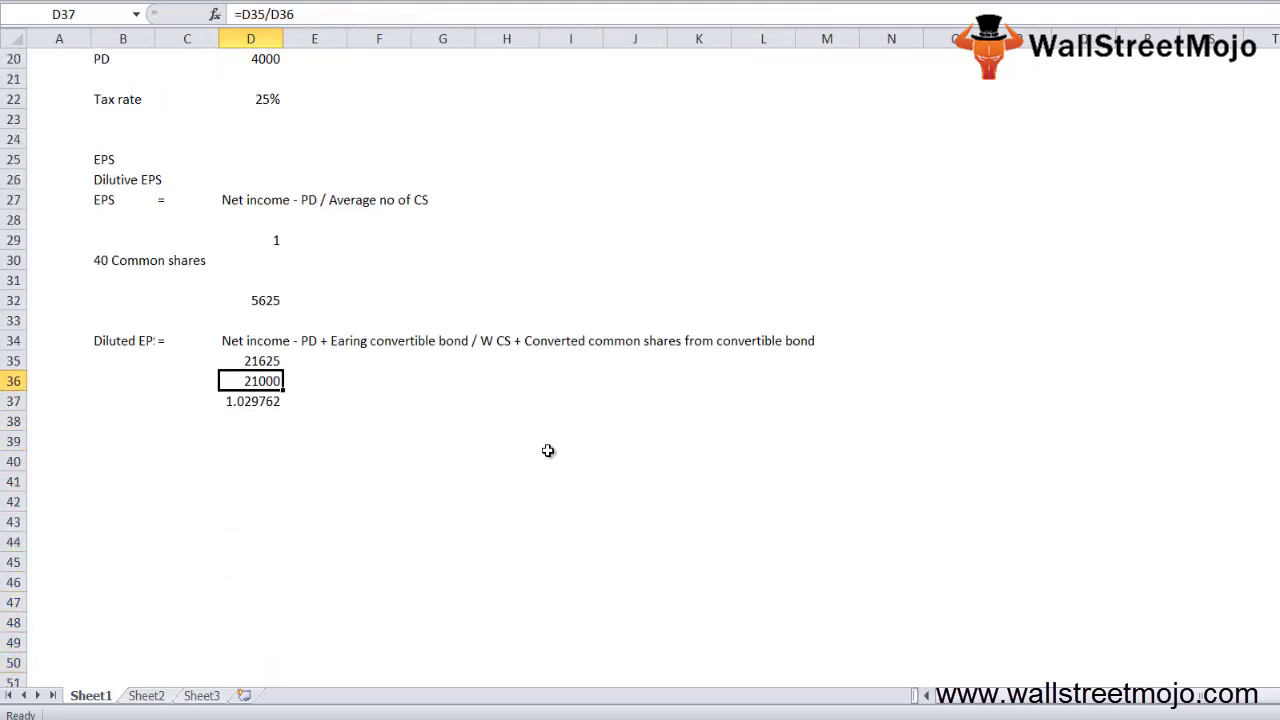
{"action": "key", "text": "Up"}
{"action": "key", "text": "Up"}
{"action": "key", "text": "Up"}
{"action": "key", "text": "Up"}
{"action": "key", "text": "Down"}
{"action": "key", "text": "Down"}
{"action": "key", "text": "Down"}
{"action": "key", "text": "Down"}
{"action": "key", "text": "Down"}
{"action": "key", "text": "Down"}
{"action": "key", "text": "Down"}
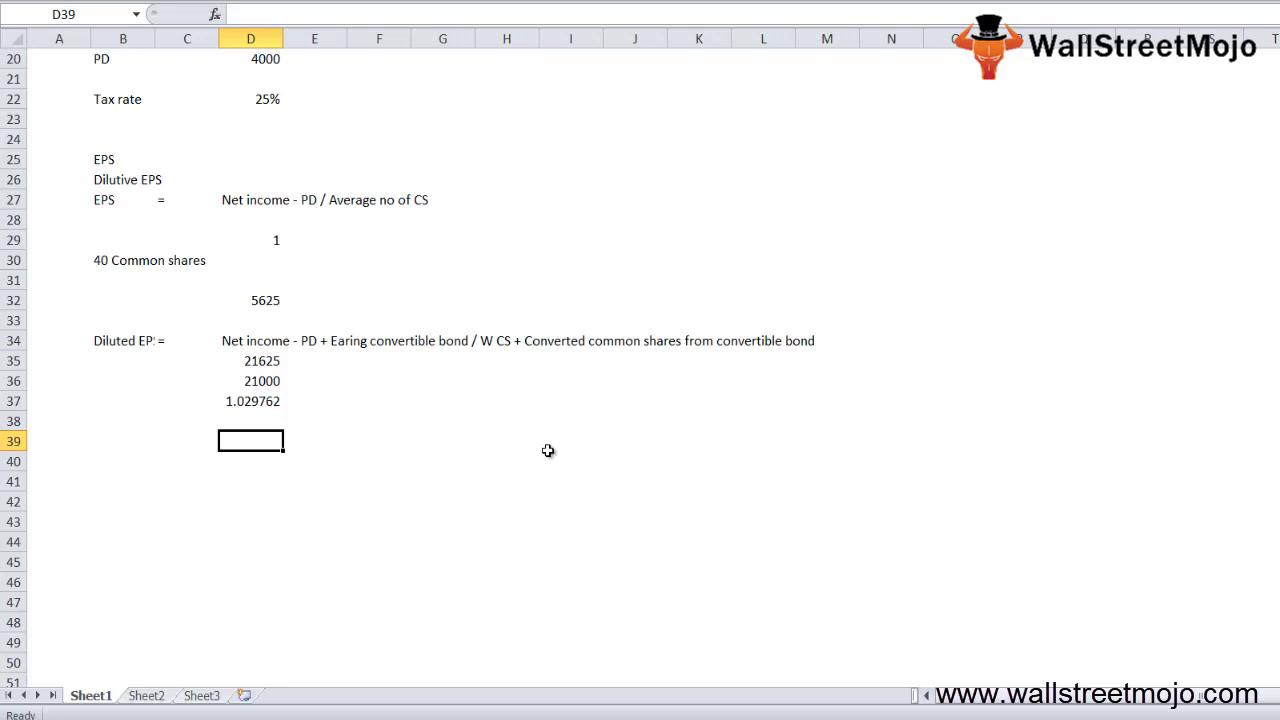
{"action": "key", "text": "Down"}
{"action": "key", "text": "Down"}
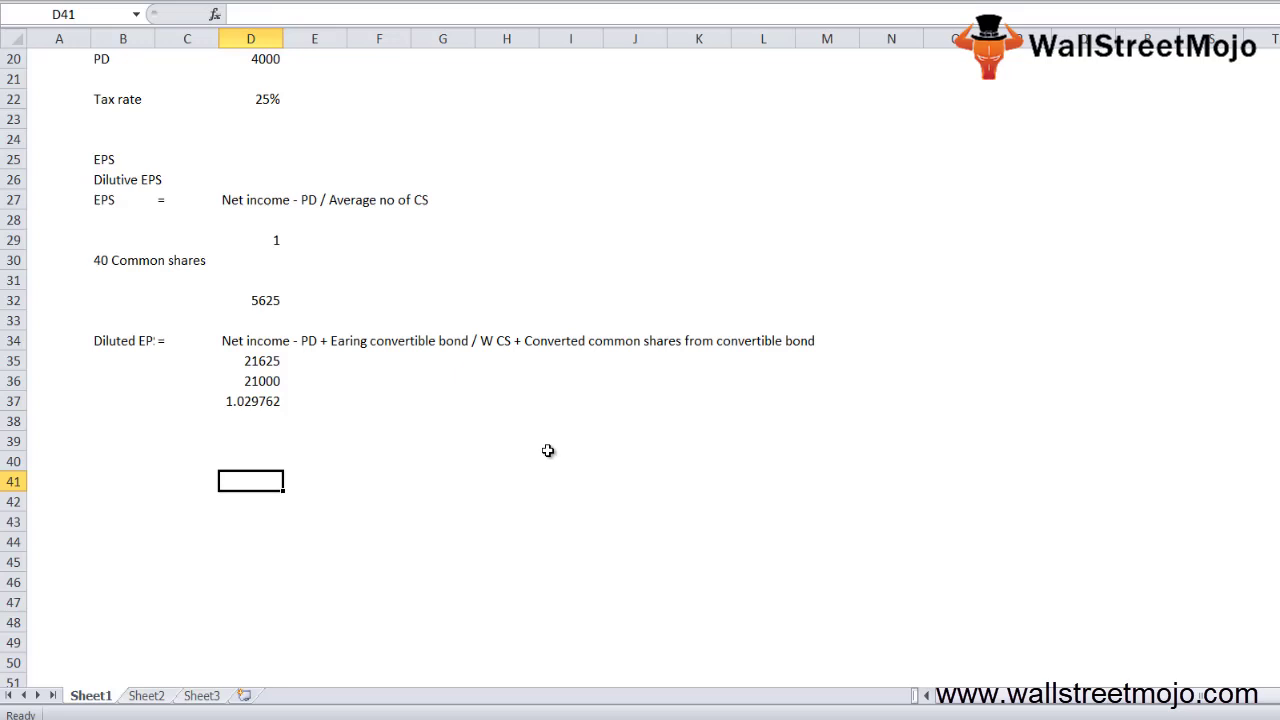
{"action": "key", "text": "Down"}
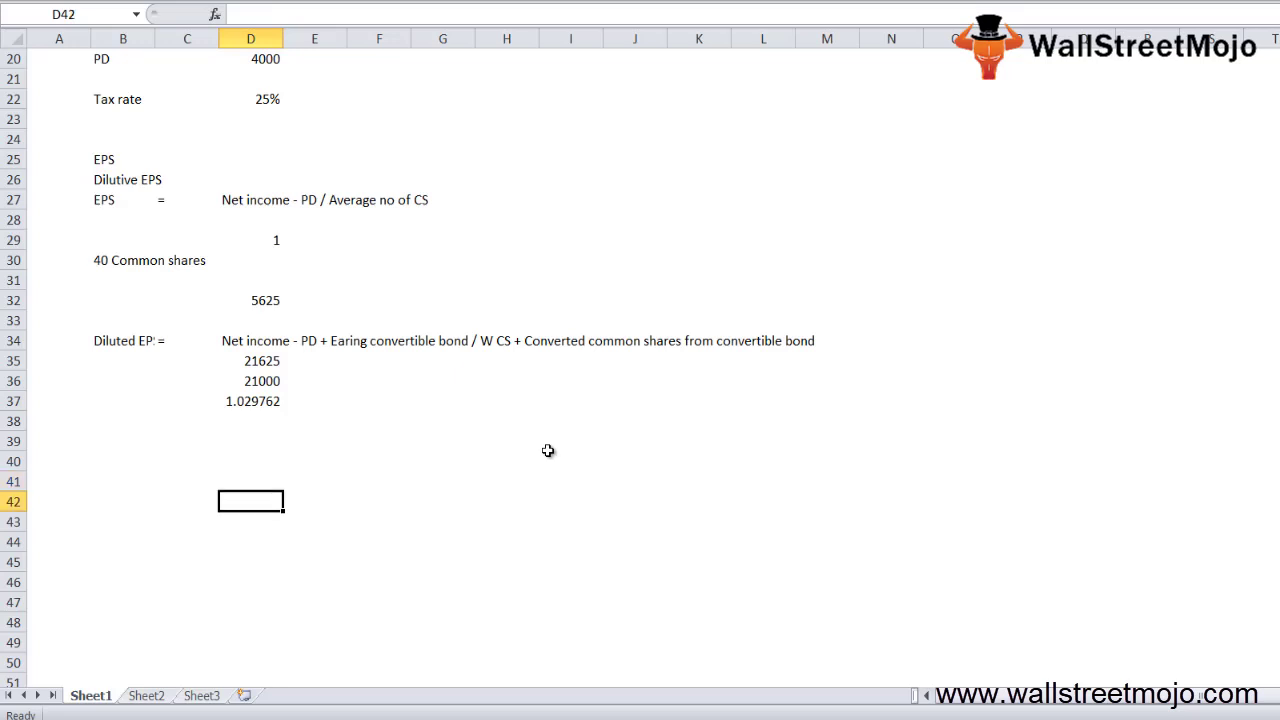
Step: Enter the ratio labels "Convertible pS" in cell D40 and "Con ps" in cell D41
{"action": "key", "text": "Up"}
{"action": "key", "text": "Up"}
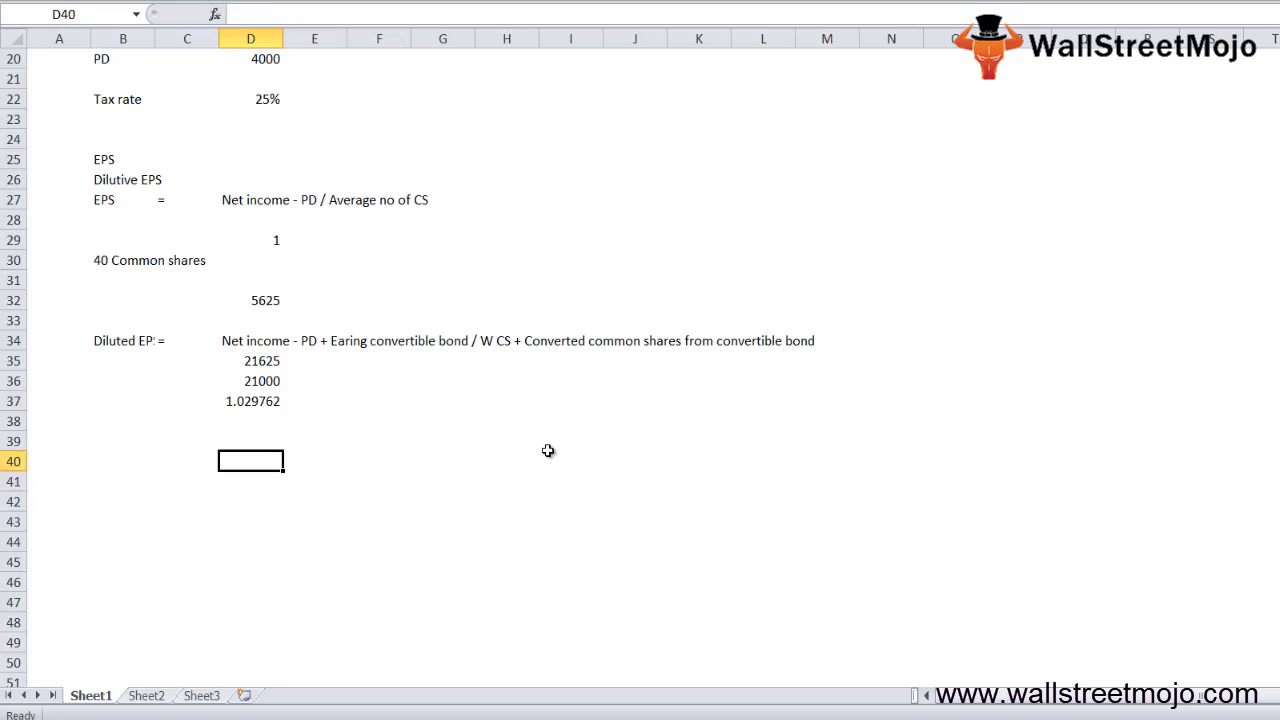
{"action": "type", "text": "Convert"}
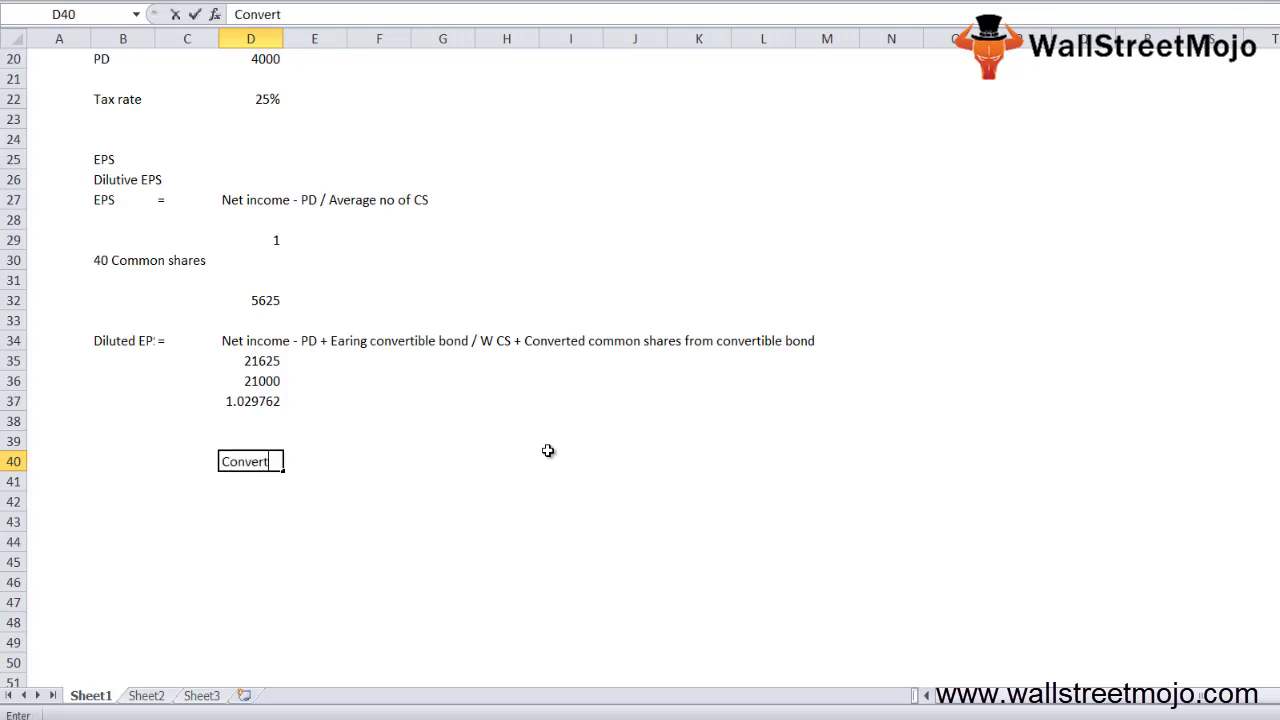
{"action": "type", "text": "ible pS"}
{"action": "key", "text": "Return"}
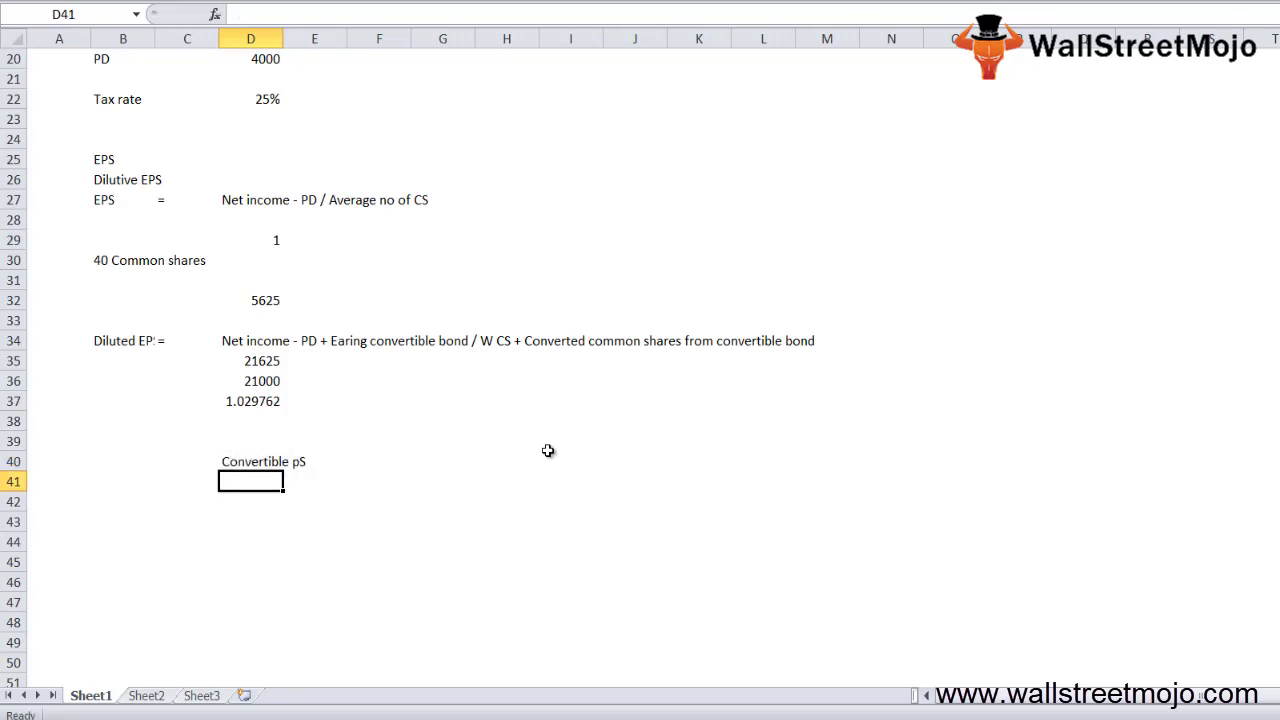
{"action": "type", "text": "Con ps"}
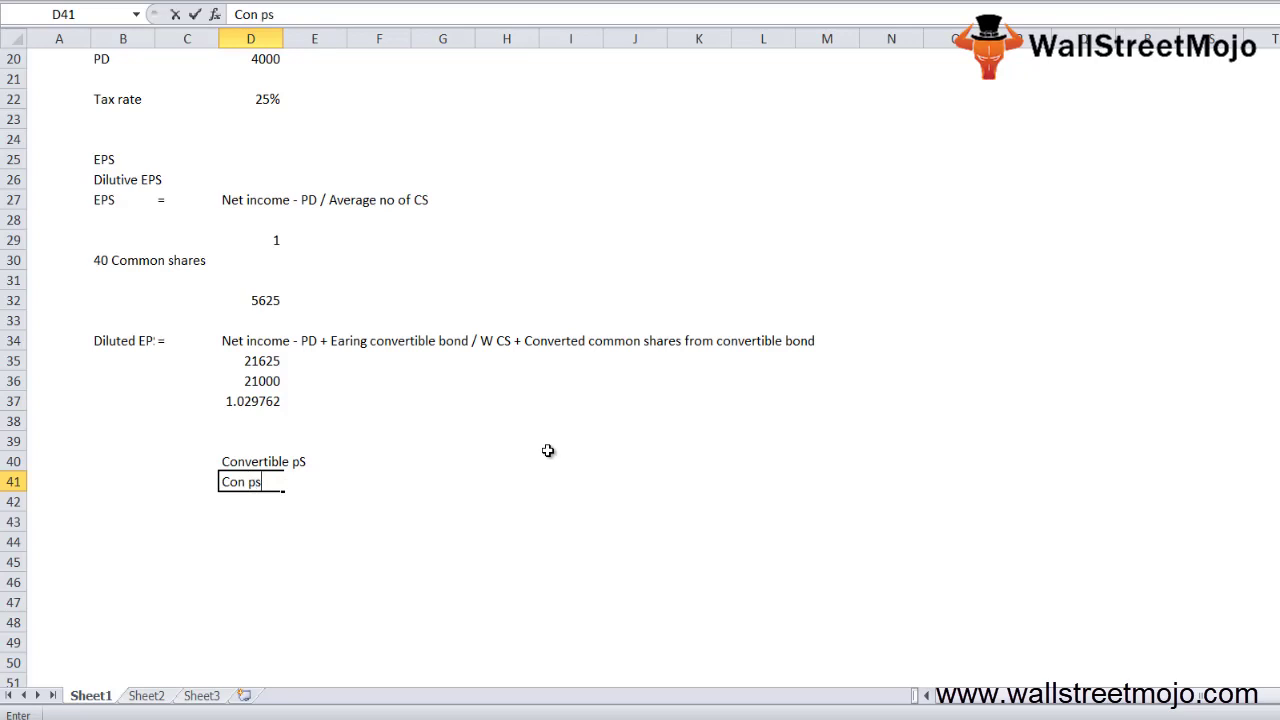
{"action": "key", "text": "Return"}
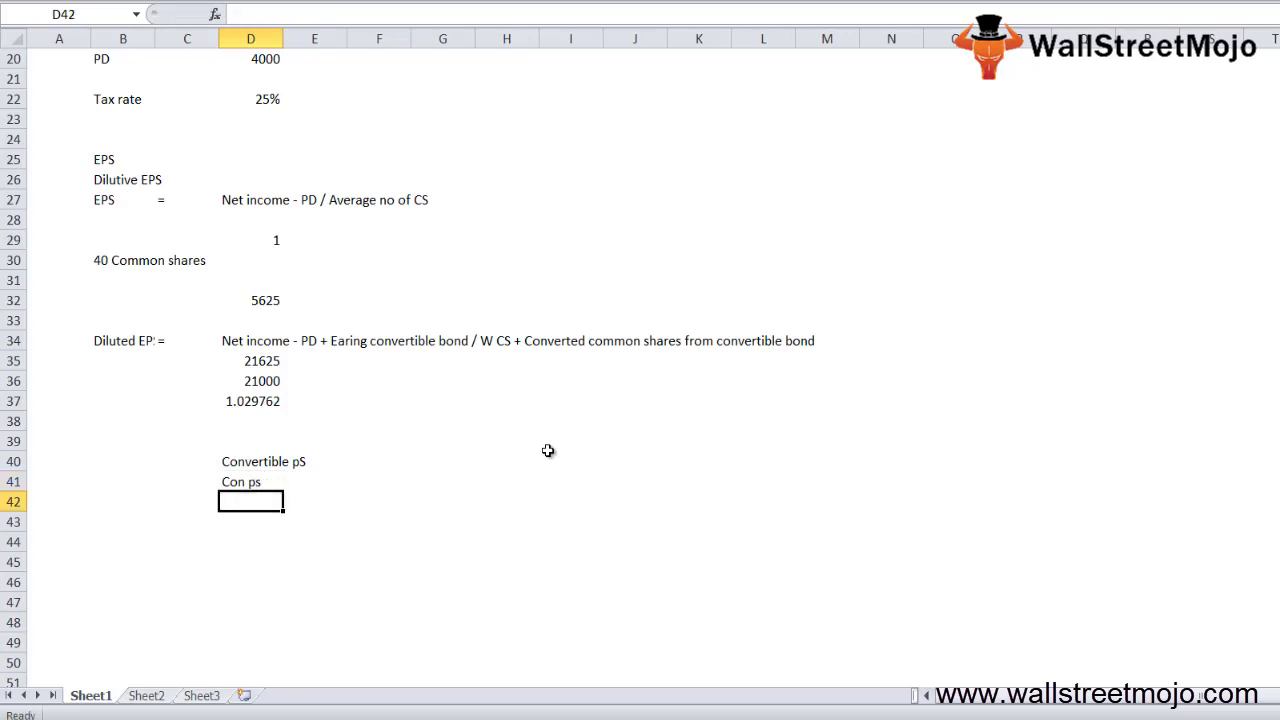
Step: Enter the comparison "< BEPS" in cell F40 beside the convertible preferred stock ratio
{"action": "key", "text": "Up"}
{"action": "key", "text": "Up"}
{"action": "key", "text": "shift+Down"}
{"action": "key", "text": "Right"}
{"action": "key", "text": "Right"}
{"action": "key", "text": "Right"}
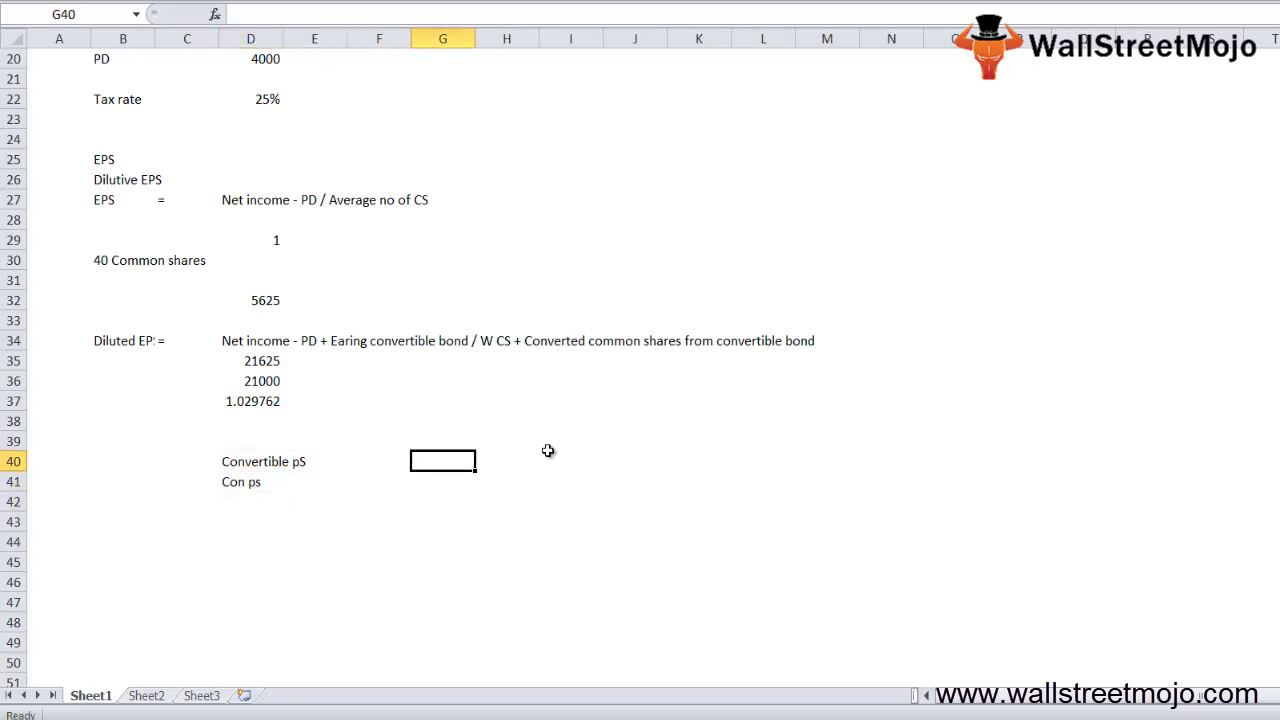
{"action": "key", "text": "Left"}
{"action": "type", "text": "<"}
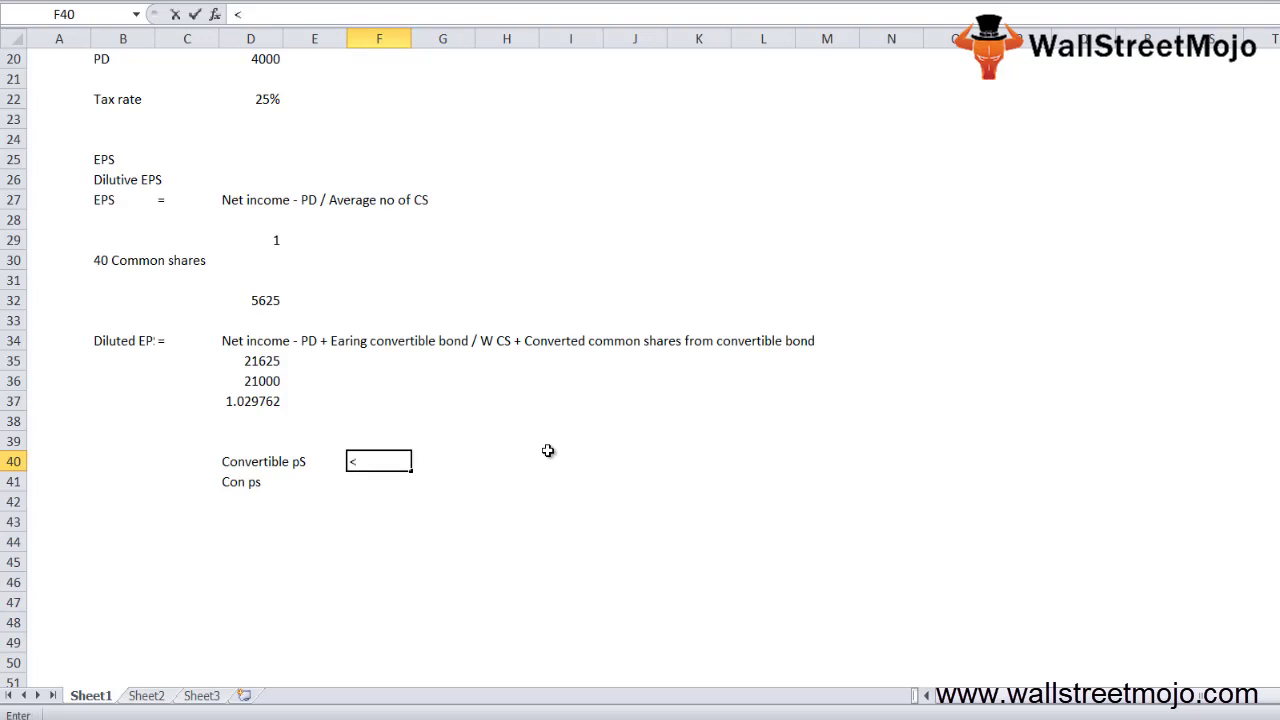
{"action": "type", "text": " BEPS"}
{"action": "key", "text": "ctrl+Return"}
Step: Enter "Dilutive" in cell G40 as the outcome of the < BEPS condition
{"action": "key", "text": "shift+space"}
{"action": "key", "text": "shift+Down"}
{"action": "key", "text": "shift+Down"}
{"action": "key", "text": "shift+Down"}
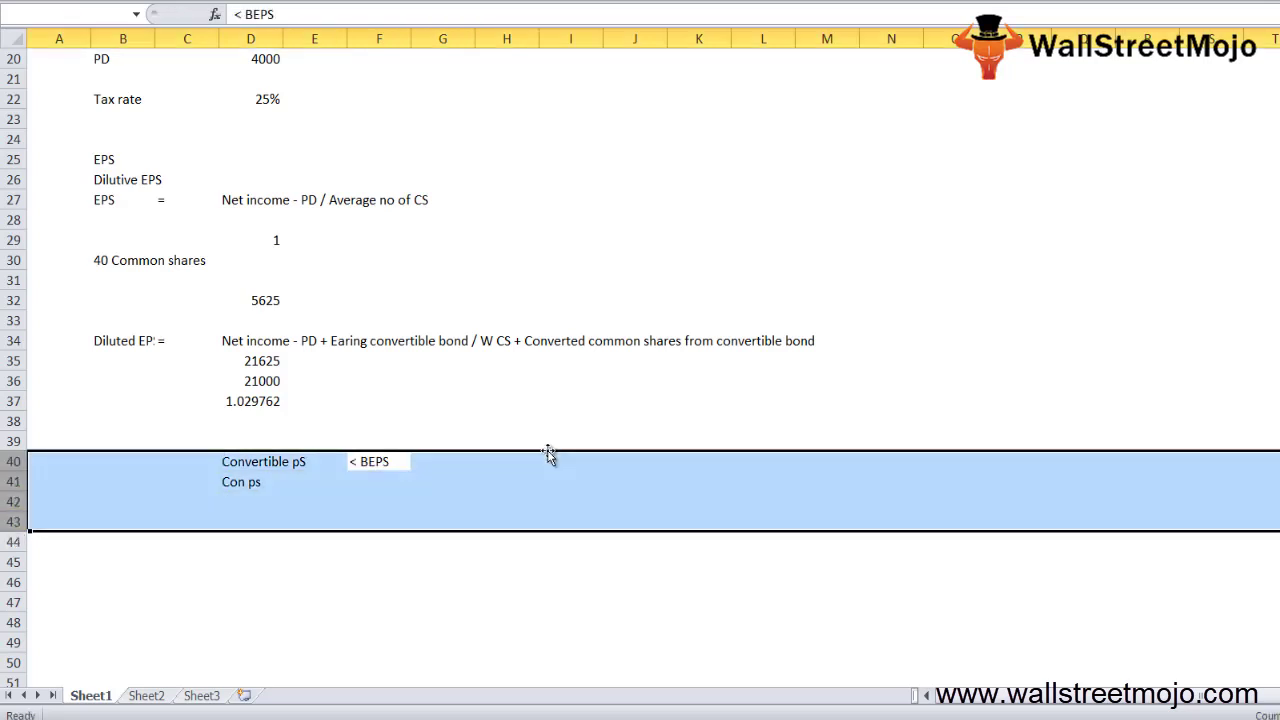
{"action": "left_click", "coordinate": [537, 455]}
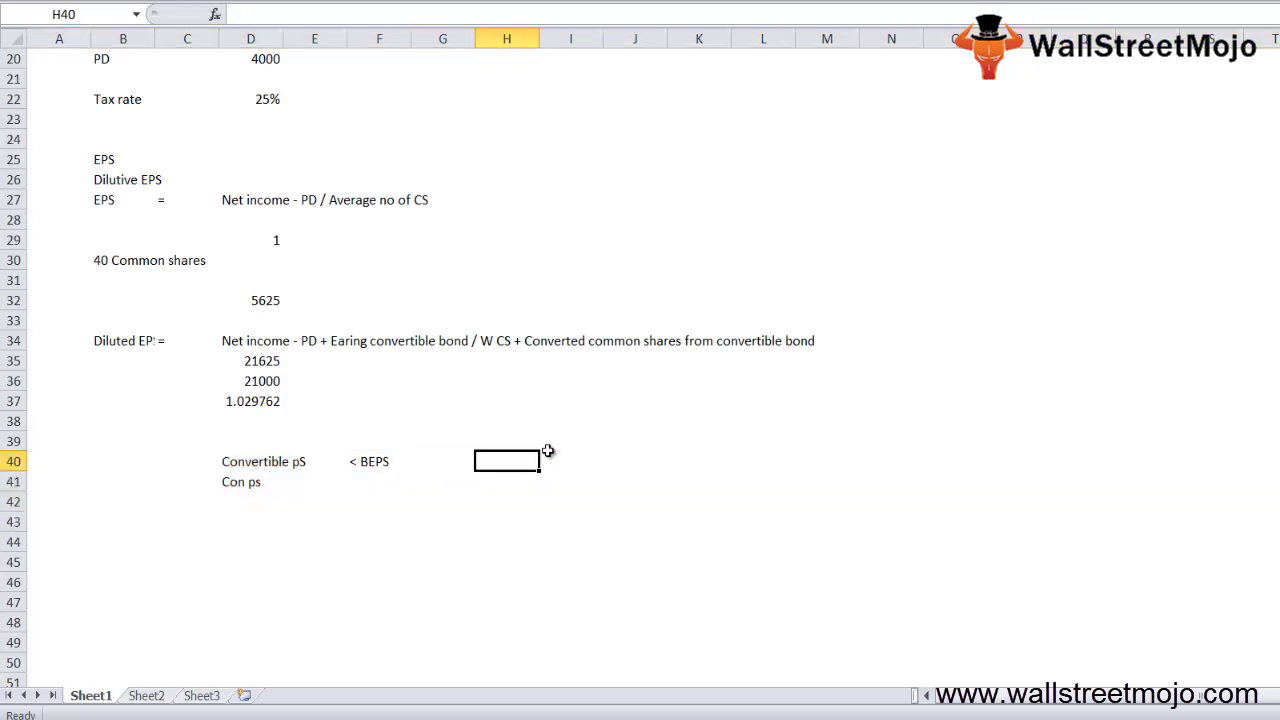
{"action": "key", "text": "Left"}
{"action": "type", "text": "Di"}
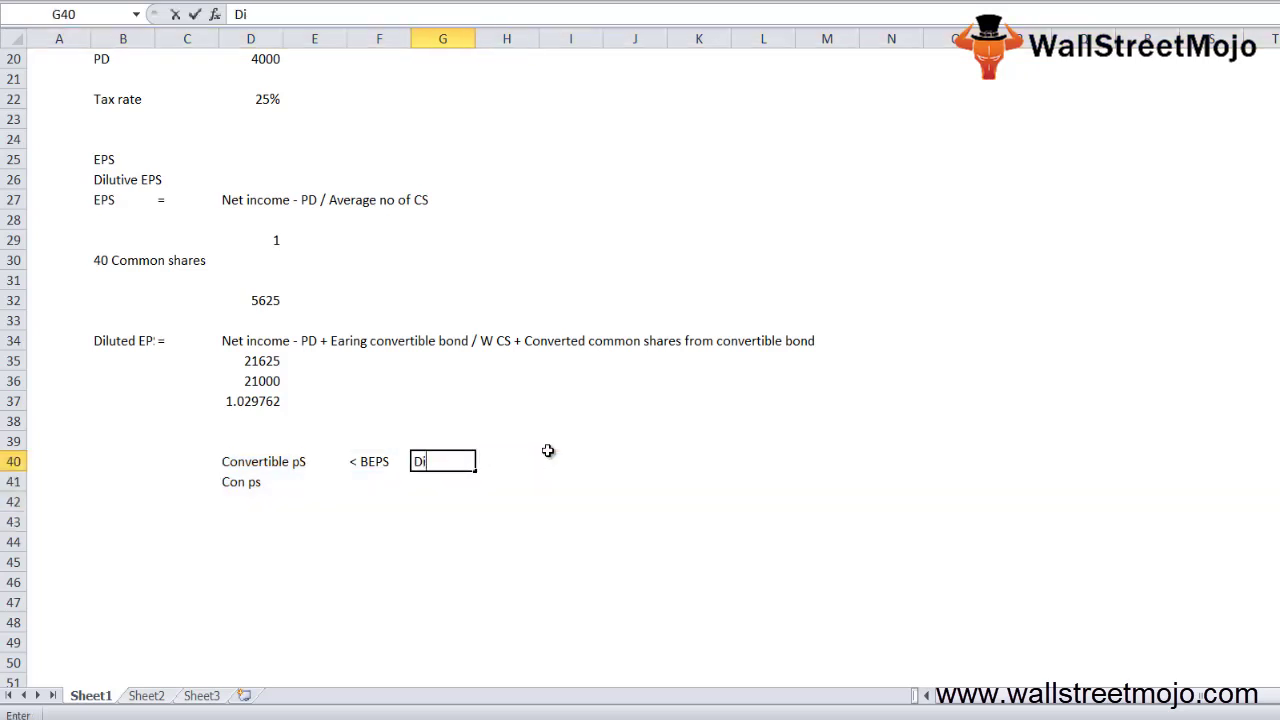
{"action": "type", "text": "lutive"}
{"action": "key", "text": "Return"}
Step: Review the convertible preferred stock test by selecting whole rows 40 to 43
{"action": "key", "text": "Left"}
{"action": "key", "text": "Left"}
{"action": "key", "text": "Up"}
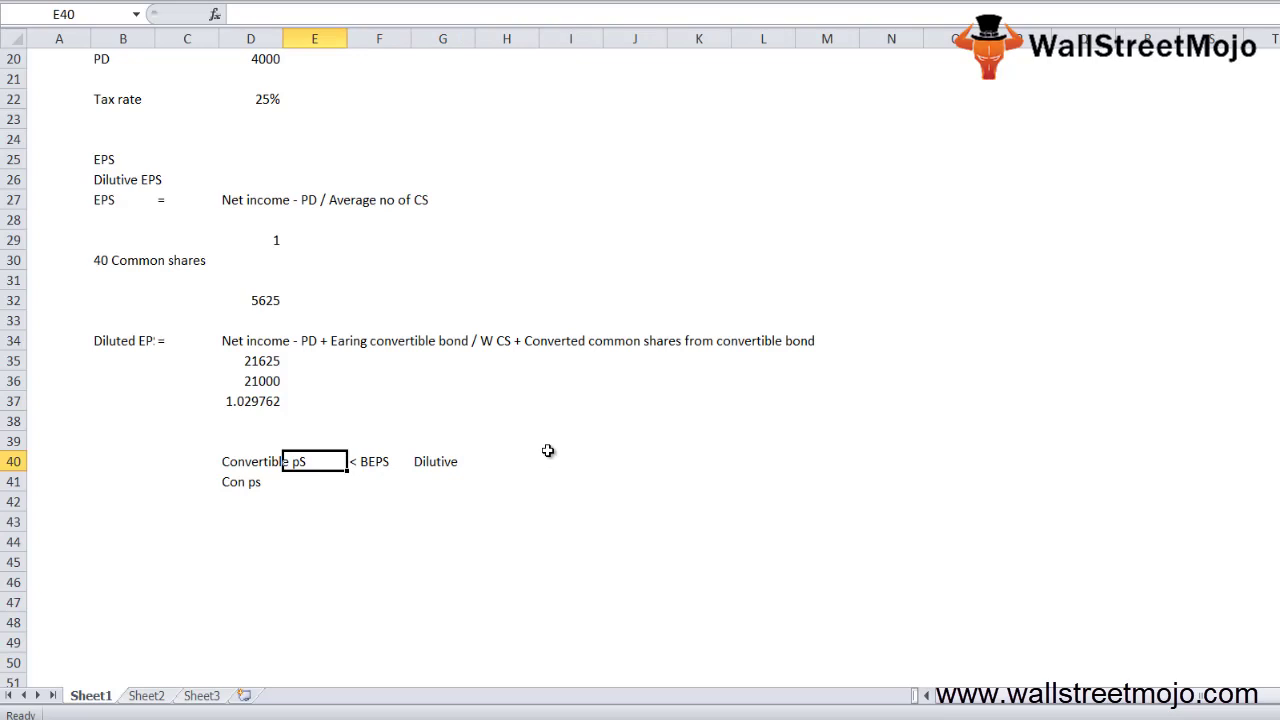
{"action": "key", "text": "shift+space"}
{"action": "key", "text": "shift+Down"}
{"action": "key", "text": "shift+Down"}
{"action": "key", "text": "shift+Down"}
{"action": "key", "text": "Down"}
{"action": "key", "text": "Down"}
{"action": "key", "text": "Down"}
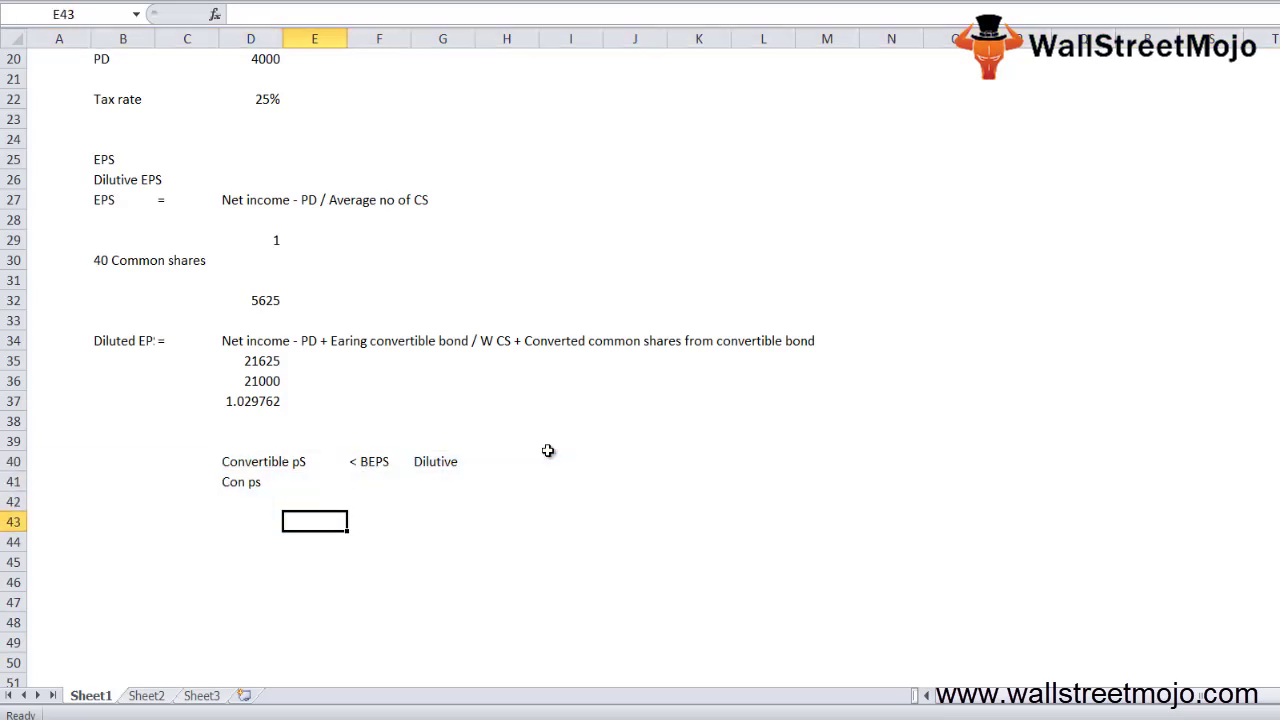
Step: Enter the opposite comparison "> BEPS" in cell F42, below the first condition
{"action": "key", "text": "Up"}
{"action": "key", "text": "Left"}
{"action": "key", "text": "Up"}
{"action": "key", "text": "Up"}
{"action": "key", "text": "shift+Down"}
{"action": "key", "text": "shift+Down"}
{"action": "key", "text": "Right"}
{"action": "key", "text": "Right"}
{"action": "key", "text": "Down"}
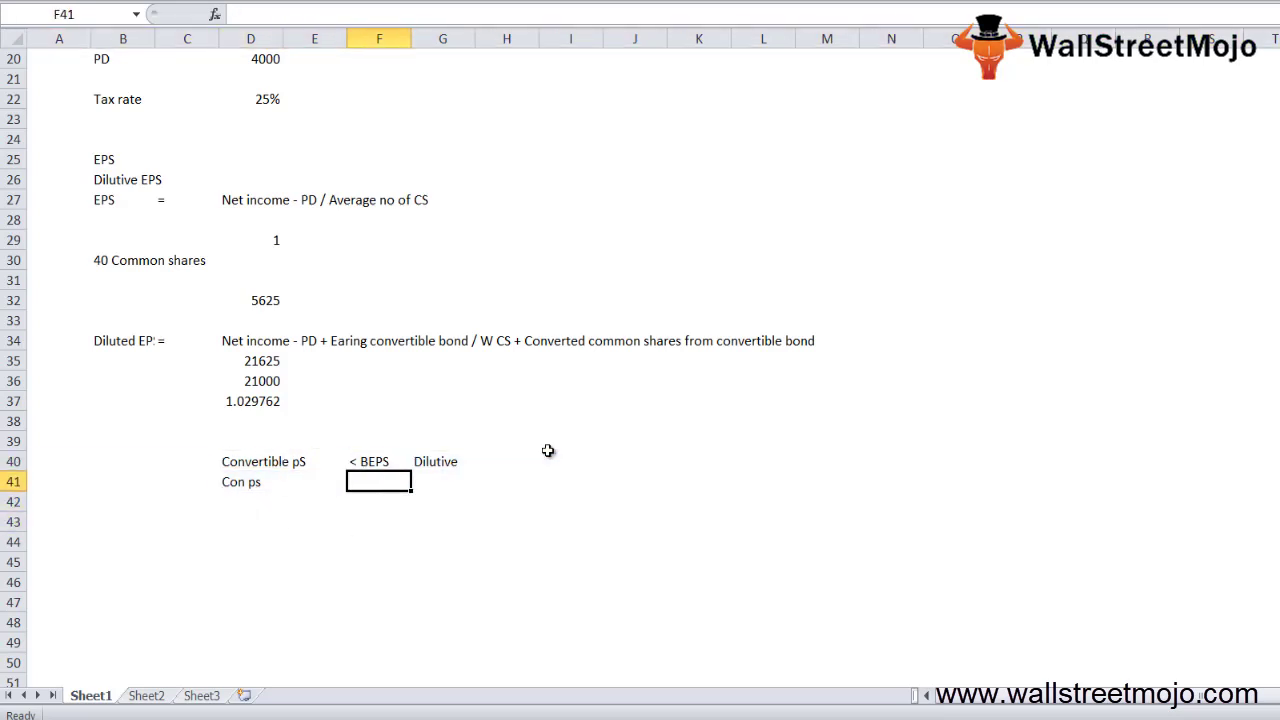
{"action": "key", "text": "Down"}
{"action": "type", "text": ">"}
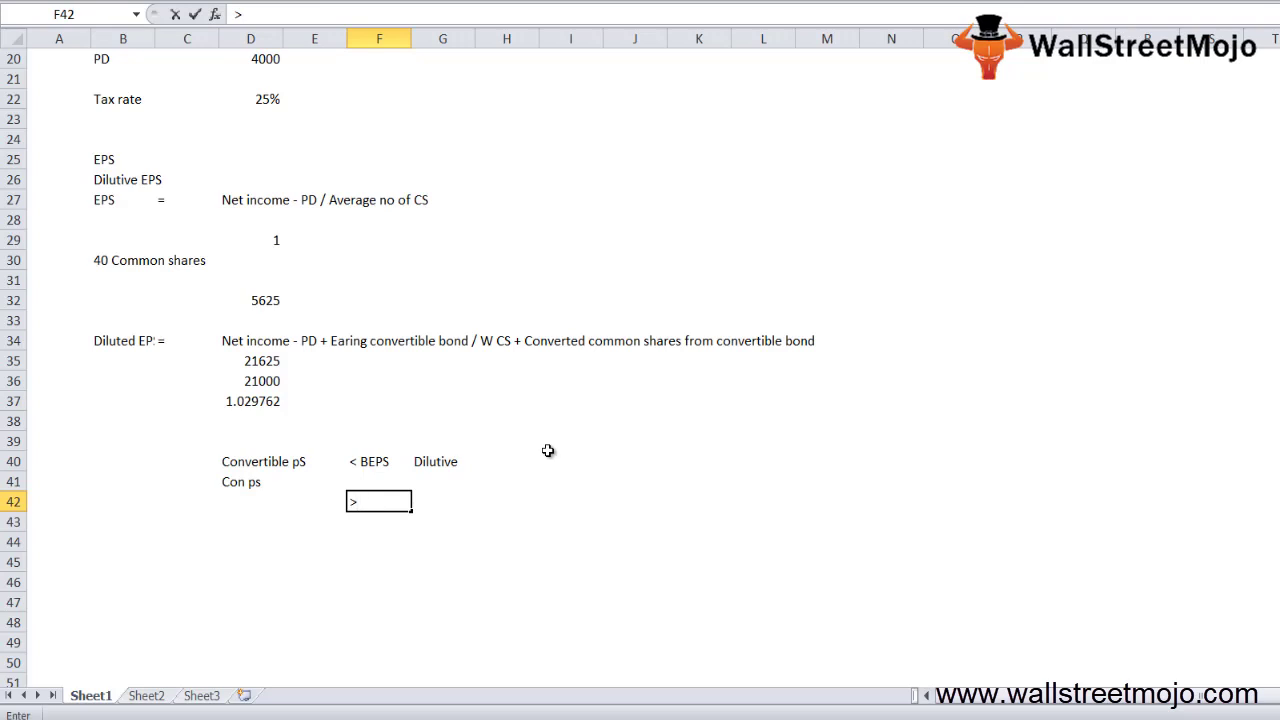
{"action": "type", "text": " BEPS"}
{"action": "key", "text": "Return"}
Step: Enter "Anti dilutive" in cell G42 as the outcome of the > BEPS condition
{"action": "key", "text": "Up"}
{"action": "key", "text": "Right"}
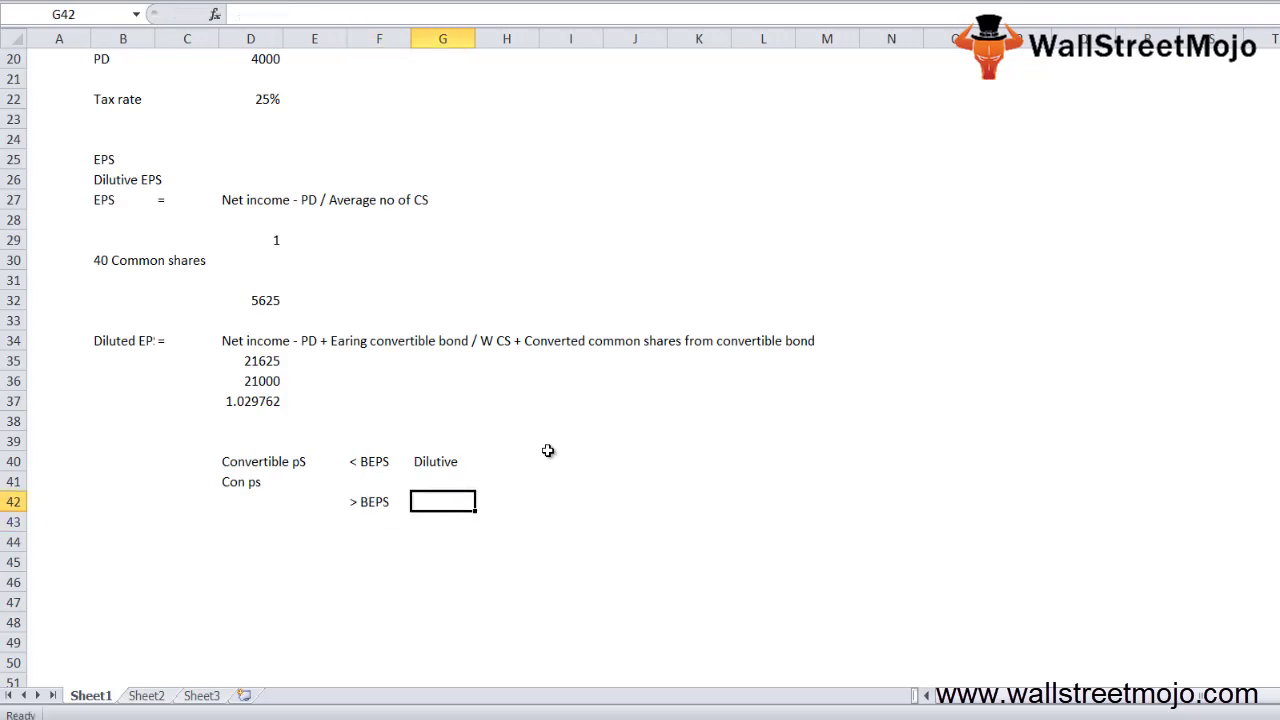
{"action": "type", "text": "Anti dilutive"}
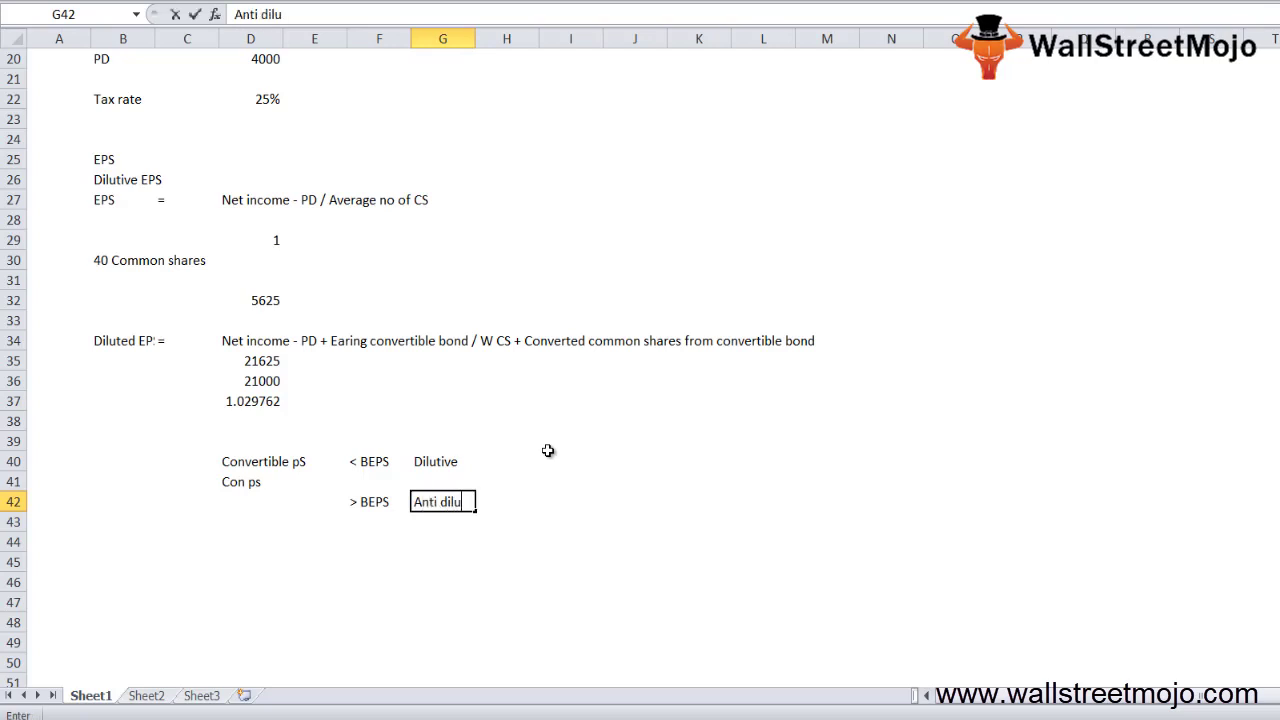
{"action": "key", "text": "Return"}
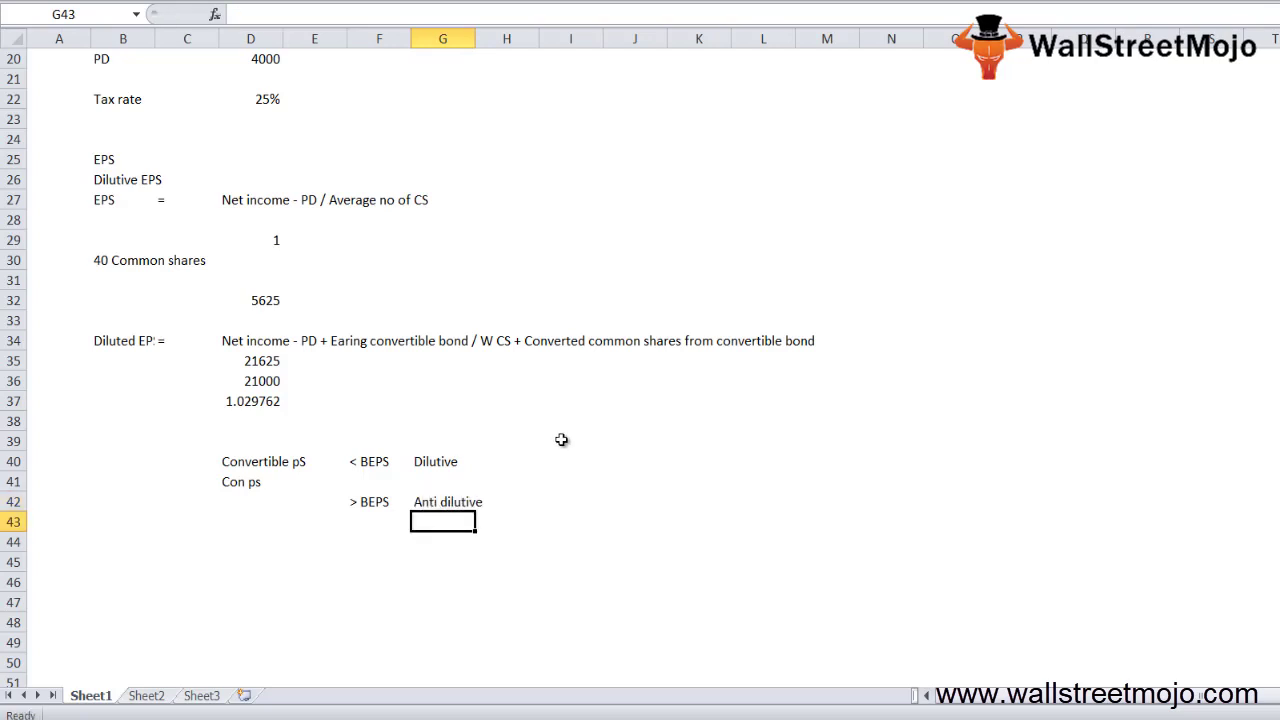
Step: Start a new section below the preferred stock test with the heading "Convertible debt" in cell D47
{"action": "key", "text": "Down"}
{"action": "key", "text": "Down"}
{"action": "key", "text": "Down"}
{"action": "key", "text": "Left"}
{"action": "key", "text": "Left"}
{"action": "key", "text": "Left"}
{"action": "key", "text": "Down"}
{"action": "key", "text": "Left"}
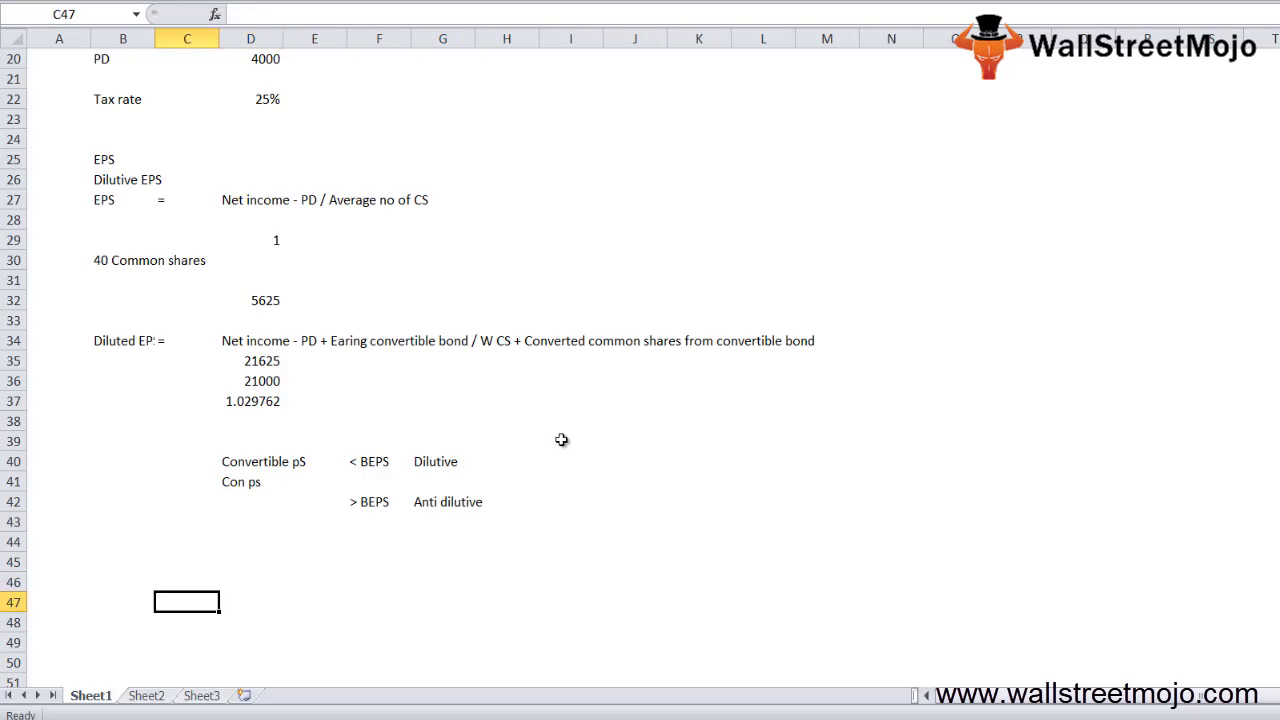
{"action": "key", "text": "Right"}
{"action": "type", "text": "Convert"}
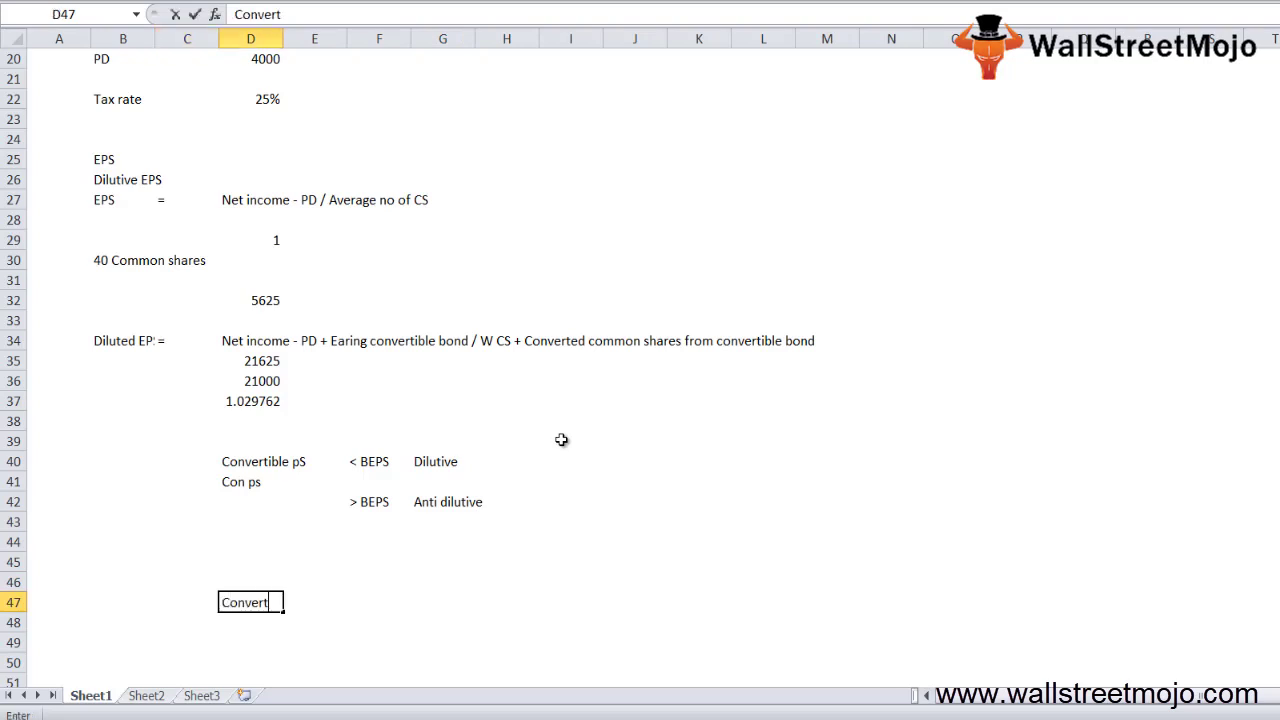
{"action": "type", "text": "ible debt"}
{"action": "key", "text": "Return"}
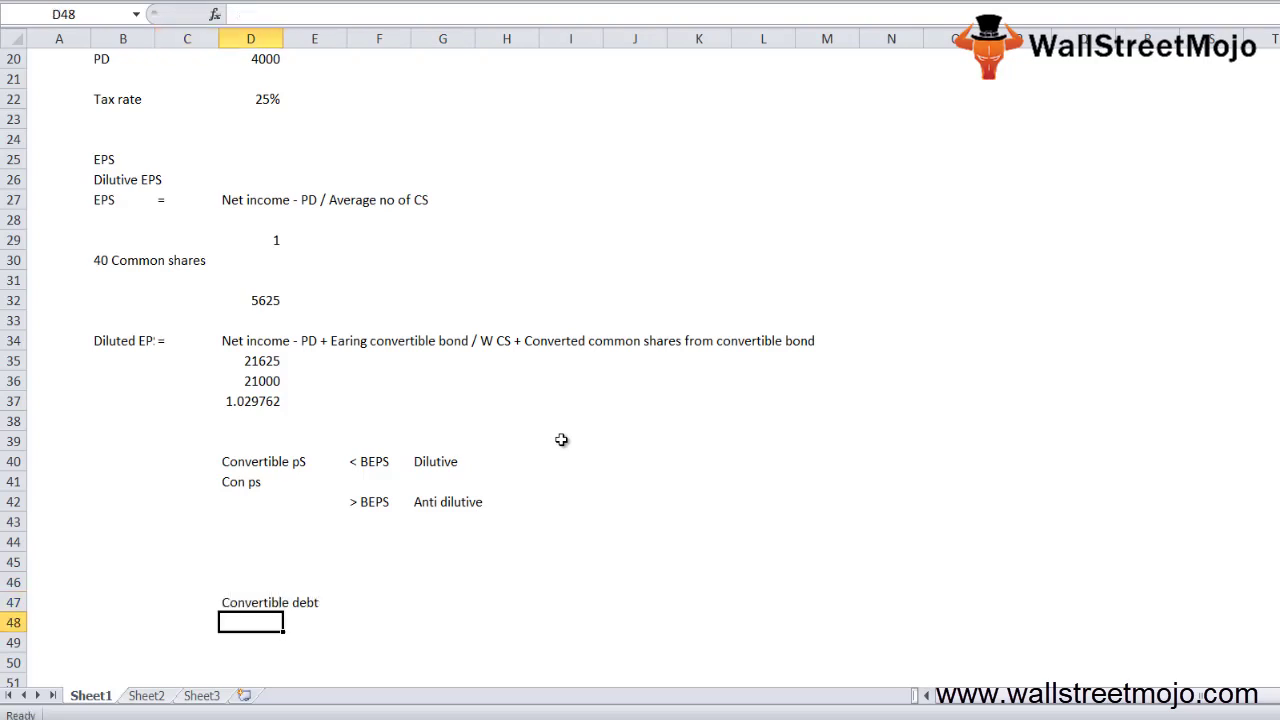
Step: Enter the subheading "Anti dilutive" in cell D49, under the Convertible debt heading
{"action": "key", "text": "Down"}
{"action": "key", "text": "Down"}
{"action": "key", "text": "Down"}
{"action": "key", "text": "Down"}
{"action": "key", "text": "Down"}
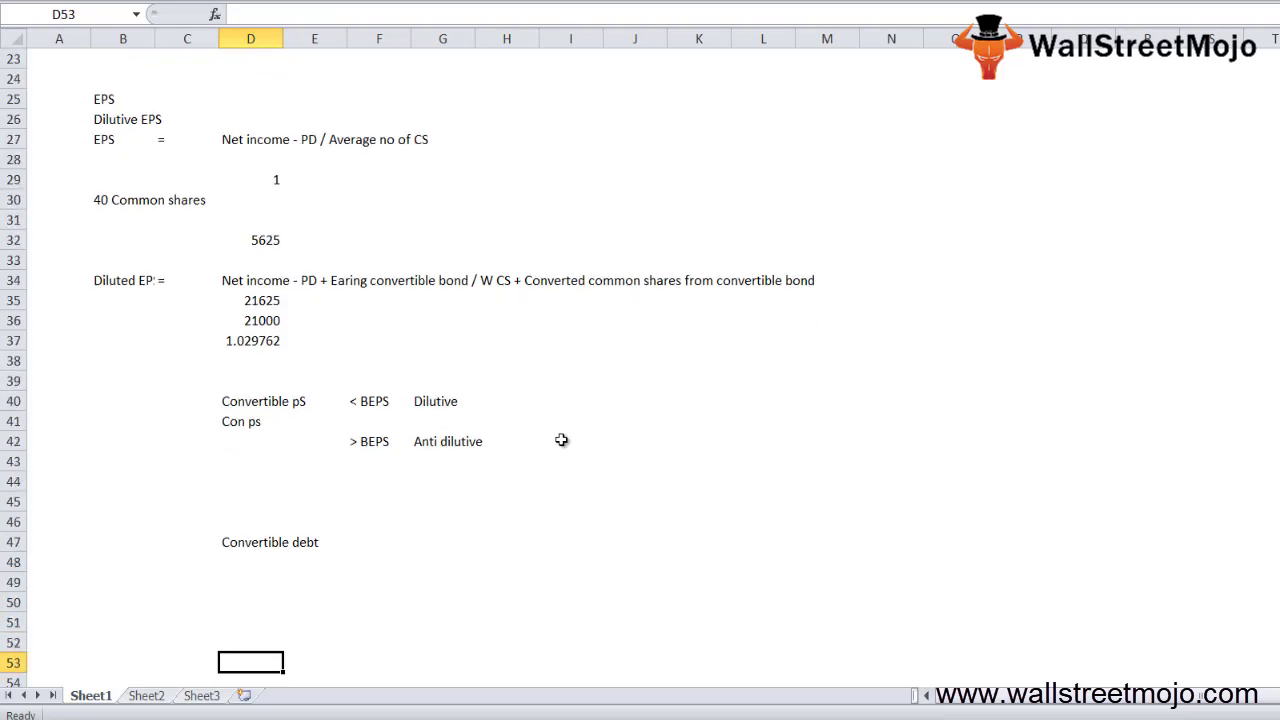
{"action": "key", "text": "Up"}
{"action": "key", "text": "Up"}
{"action": "key", "text": "Up"}
{"action": "key", "text": "Up"}
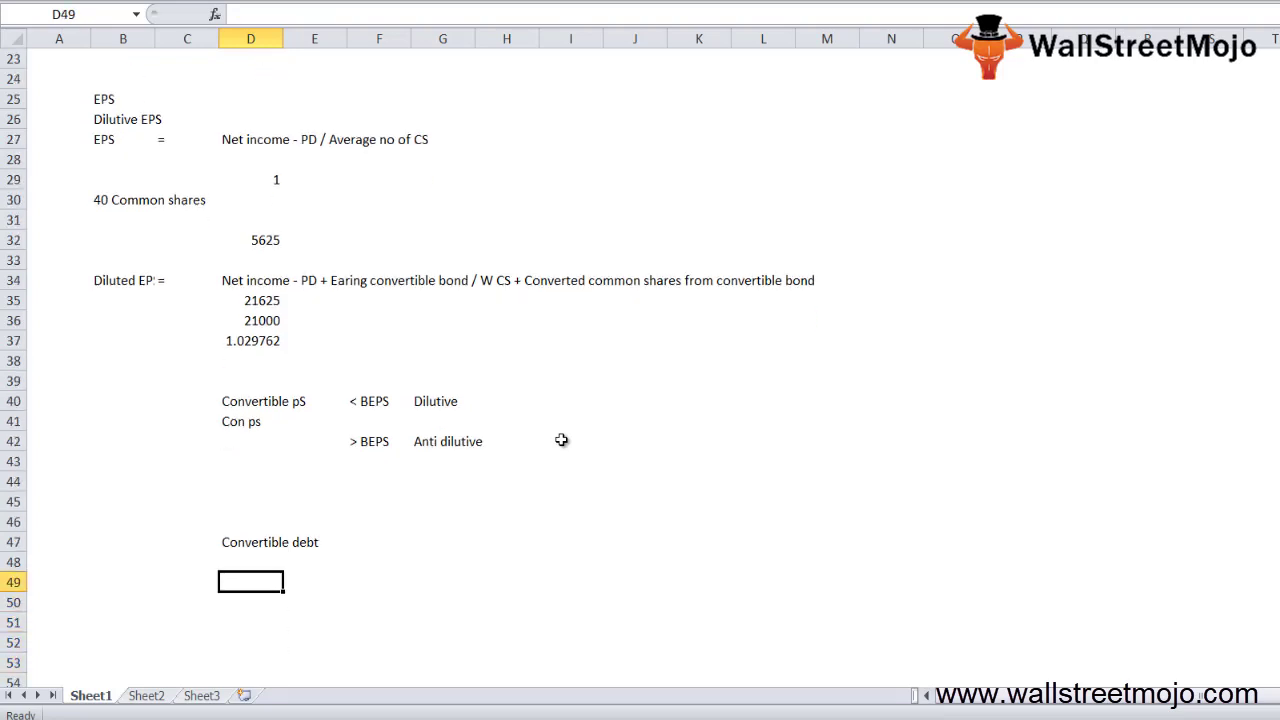
{"action": "type", "text": "Anti "}
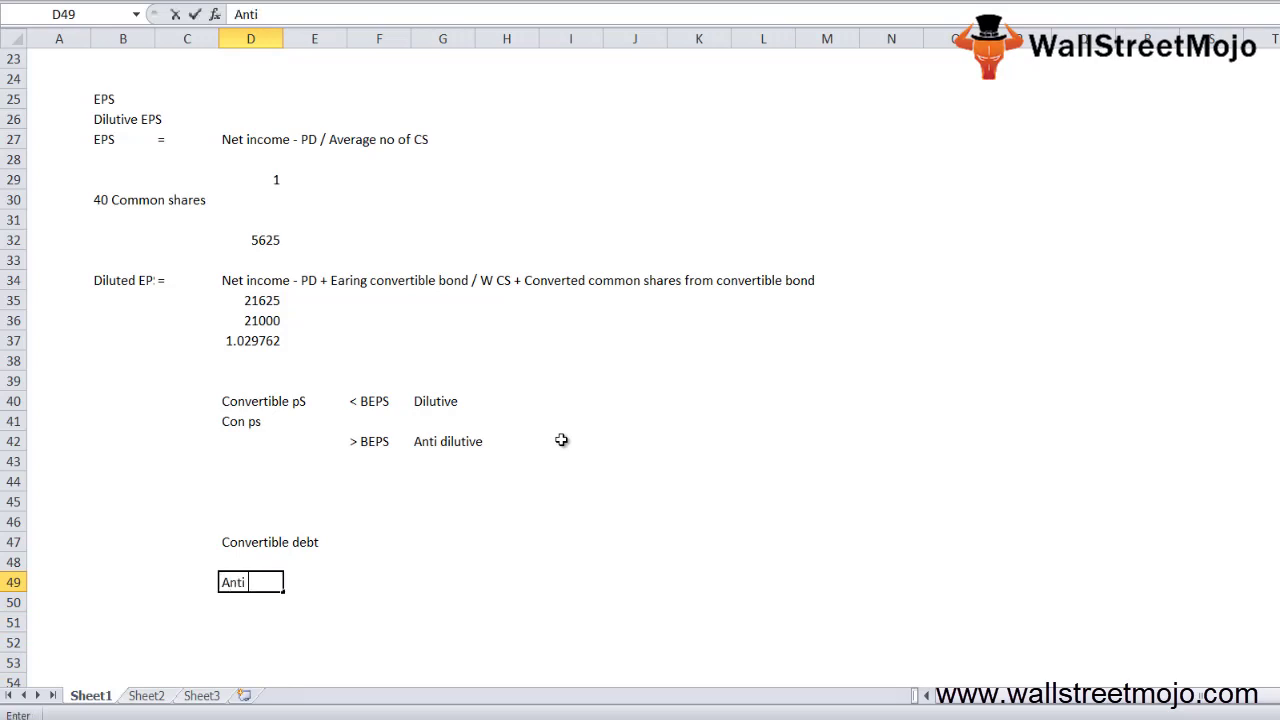
{"action": "type", "text": "dilutive"}
{"action": "key", "text": "Return"}
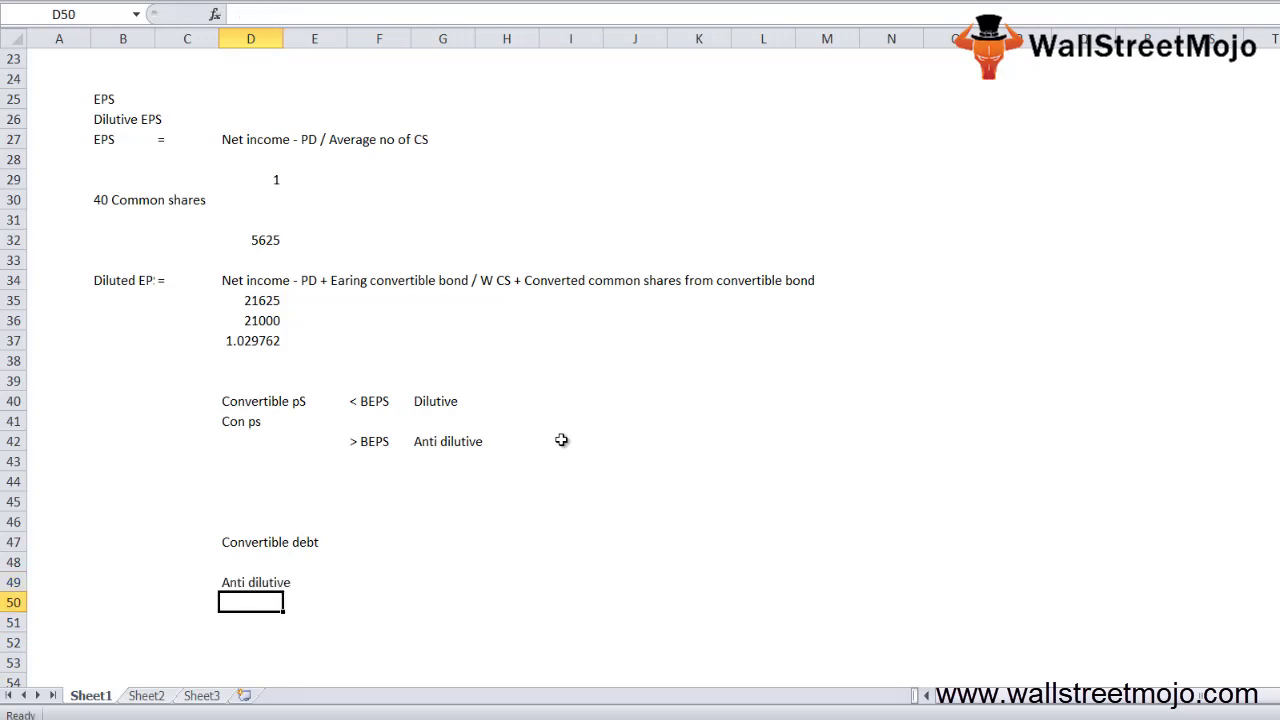
Step: Enter the ratio's numerator "Convertible debt interest * ( 1- Tax rate )" as text in cell D51
{"action": "key", "text": "Down"}
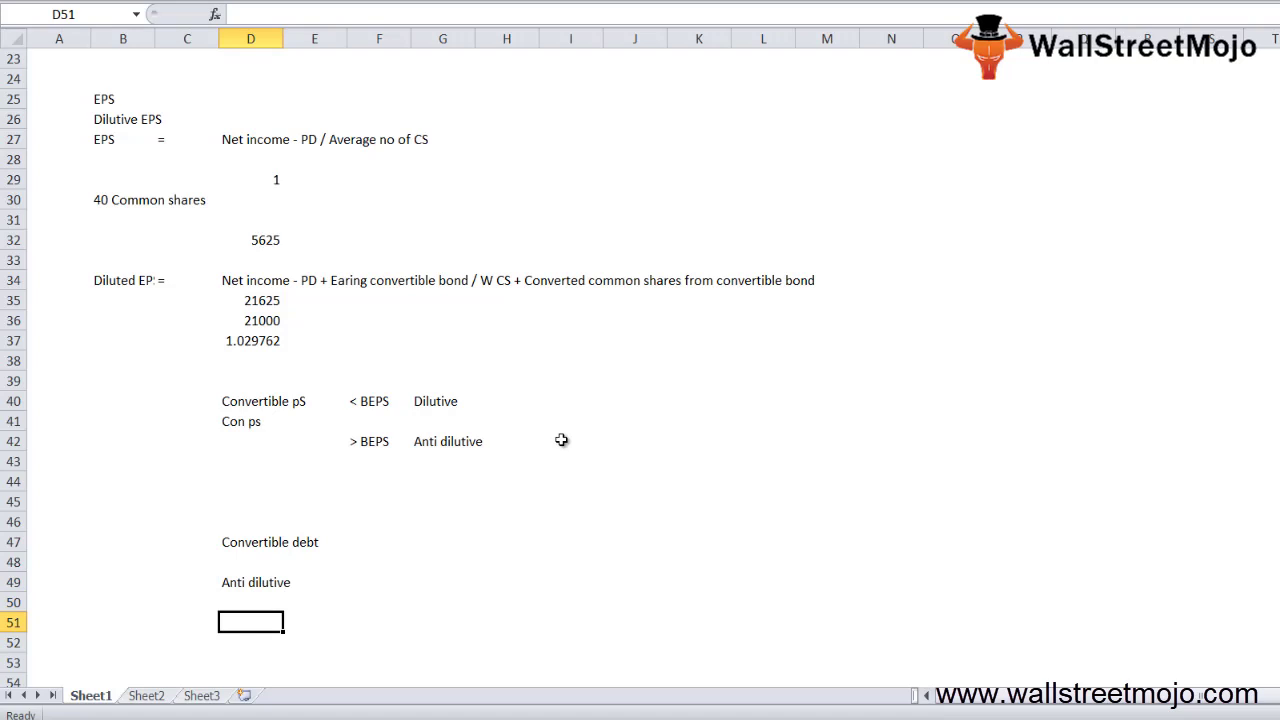
{"action": "key", "text": "Down"}
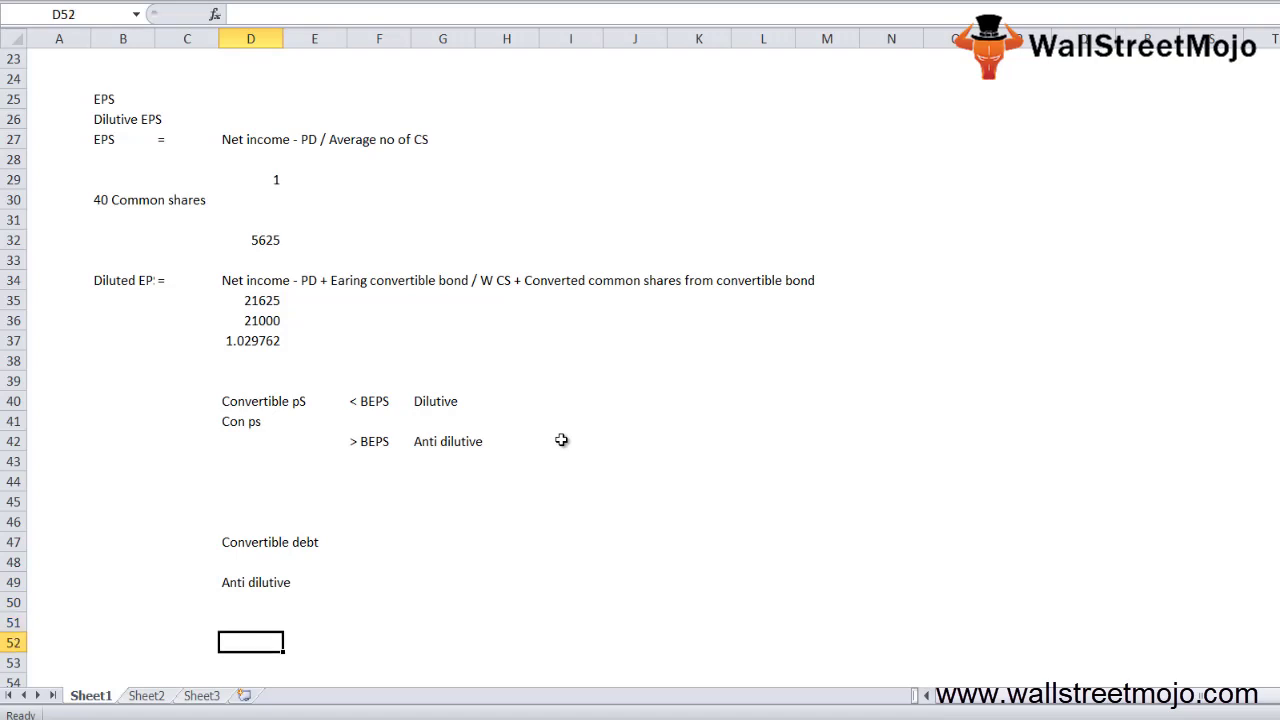
{"action": "key", "text": "Up"}
{"action": "type", "text": "Convertible "}
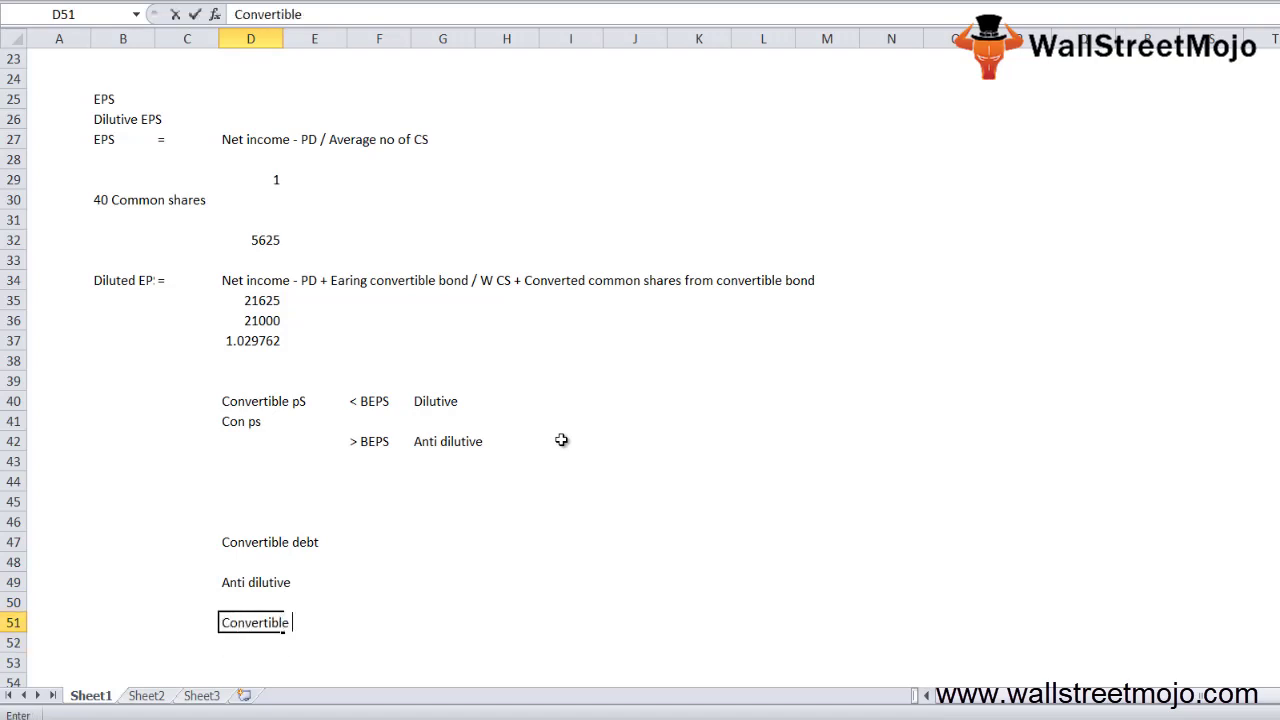
{"action": "type", "text": "debt interest *"}
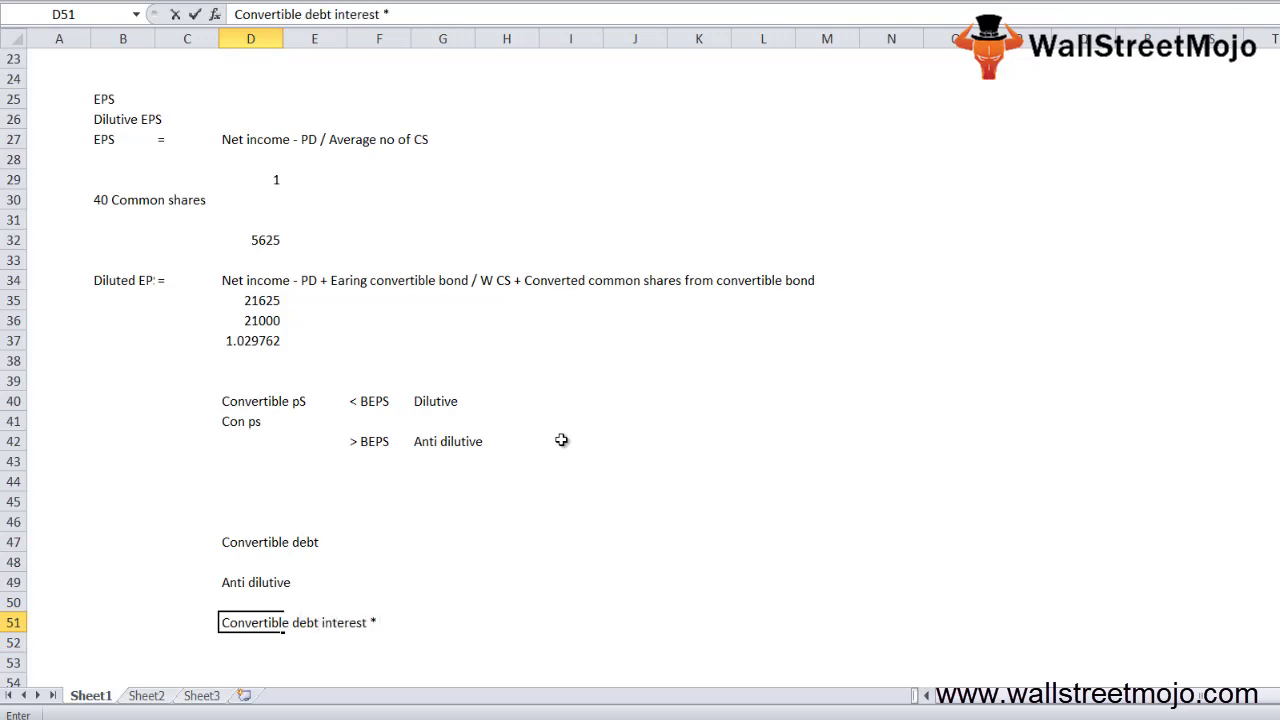
{"action": "type", "text": " ( 1- Tax rate )"}
{"action": "key", "text": "Return"}
Step: Enter the ratio's denominator "Convertible debt shares" as text in cell D52
{"action": "type", "text": "Convert"}
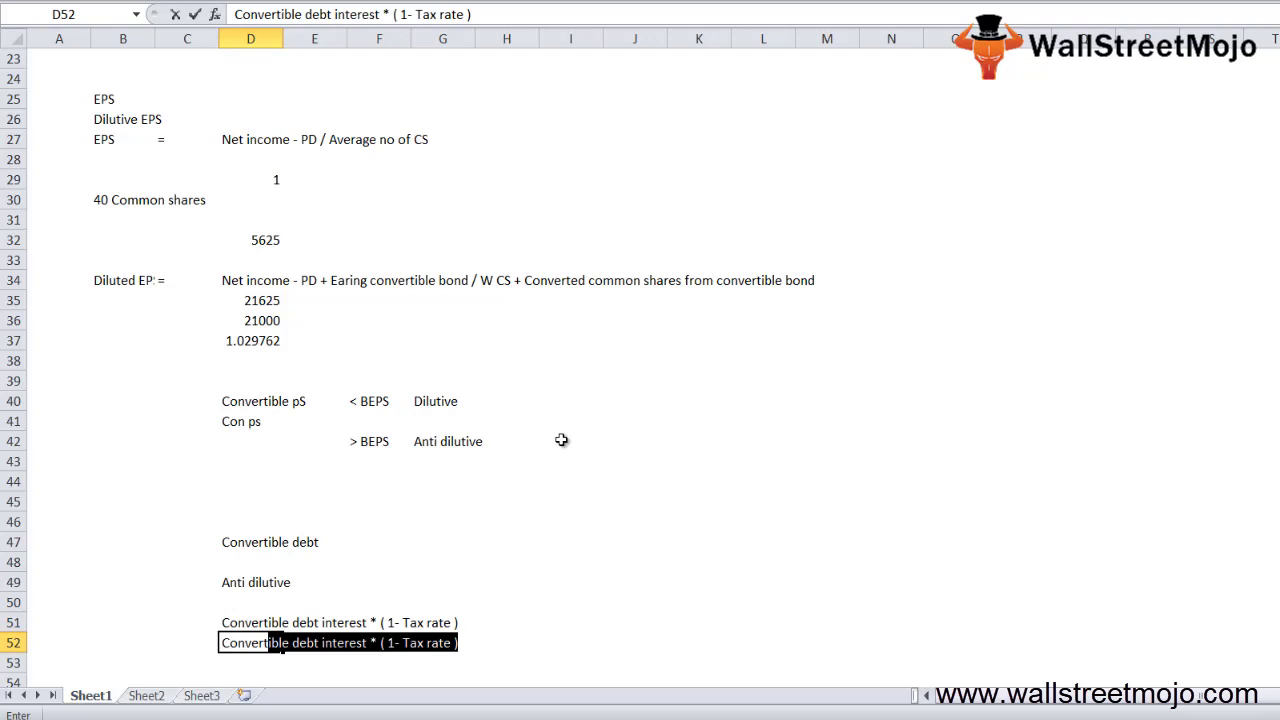
{"action": "type", "text": "ible shares"}
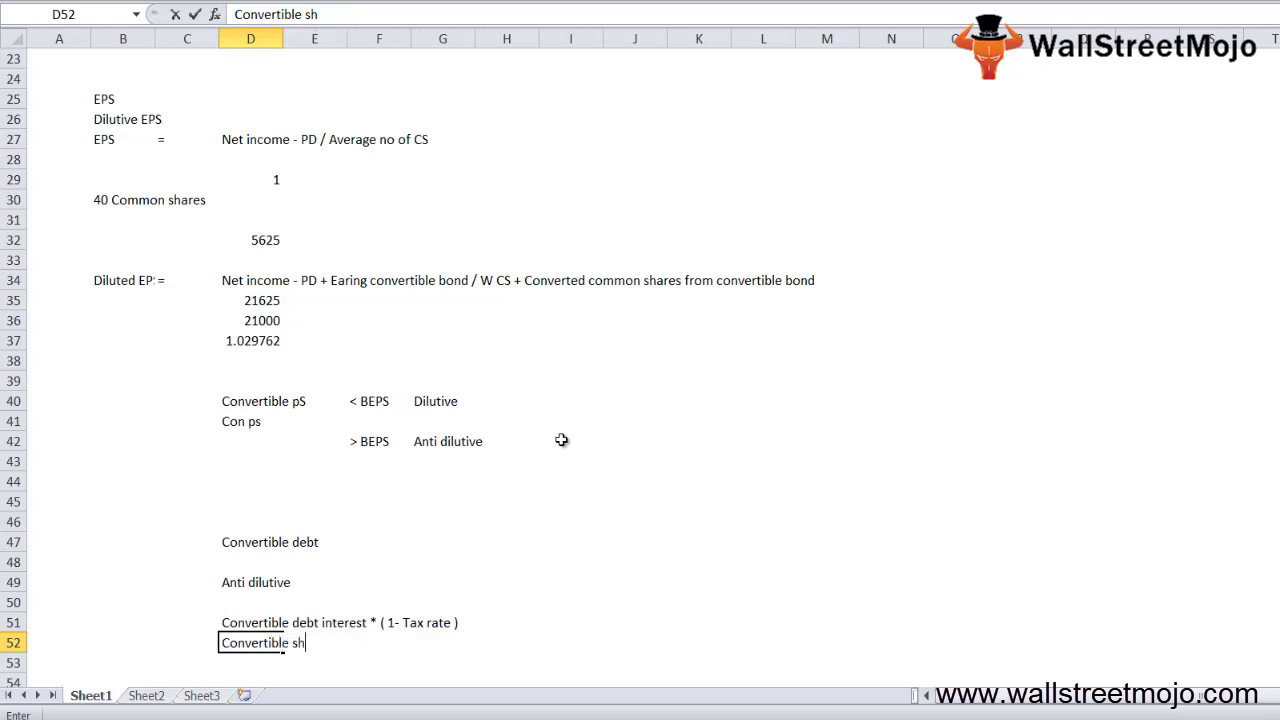
{"action": "key", "text": "BackSpace"}
{"action": "key", "text": "BackSpace"}
{"action": "key", "text": "BackSpace"}
{"action": "key", "text": "BackSpace"}
{"action": "key", "text": "BackSpace"}
{"action": "key", "text": "BackSpace"}
{"action": "type", "text": "debt sa"}
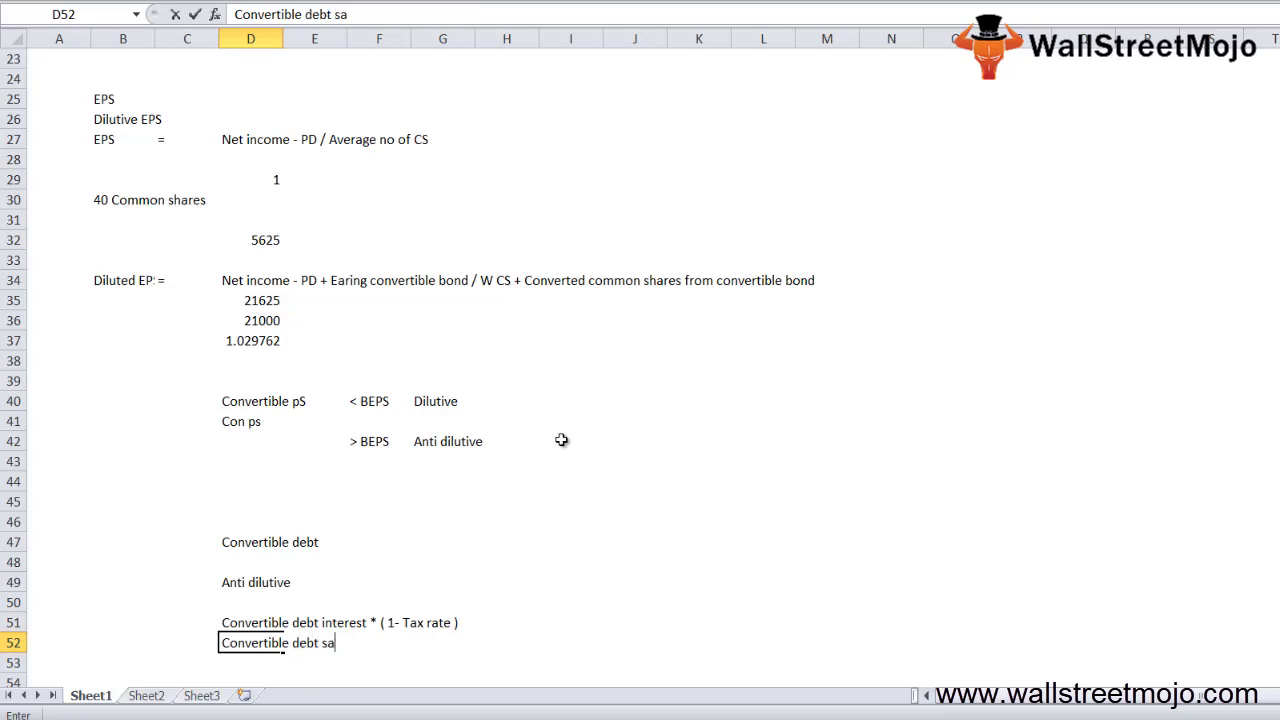
{"action": "key", "text": "BackSpace"}
{"action": "type", "text": "ha"}
{"action": "type", "text": "res"}
{"action": "key", "text": "Return"}
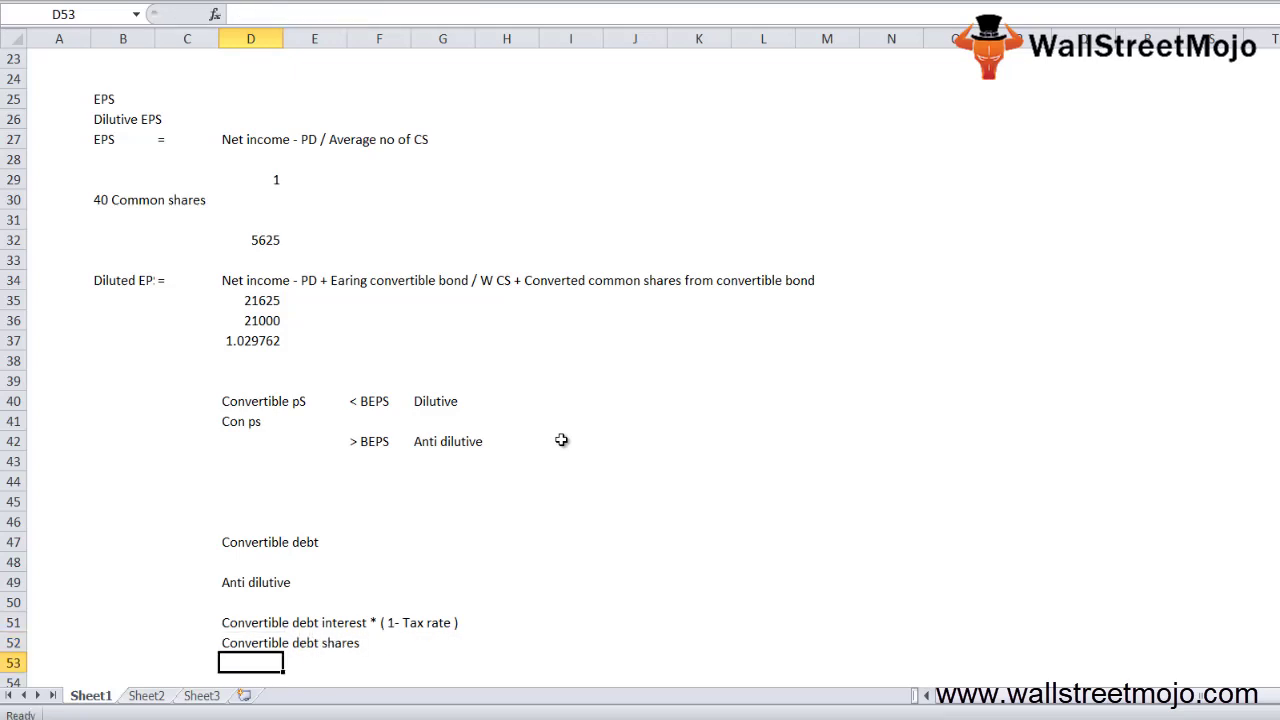
Step: Enter the convertible debt test condition "Ratio < BEPS" in cell D54 and move to cell F54
{"action": "key", "text": "Down"}
{"action": "key", "text": "Down"}
{"action": "key", "text": "Down"}
{"action": "key", "text": "Down"}
{"action": "key", "text": "Down"}
{"action": "key", "text": "Down"}
{"action": "key", "text": "Down"}
{"action": "key", "text": "Down"}
{"action": "key", "text": "Up"}
{"action": "key", "text": "Up"}
{"action": "key", "text": "Up"}
{"action": "key", "text": "Up"}
{"action": "key", "text": "Up"}
{"action": "key", "text": "Up"}
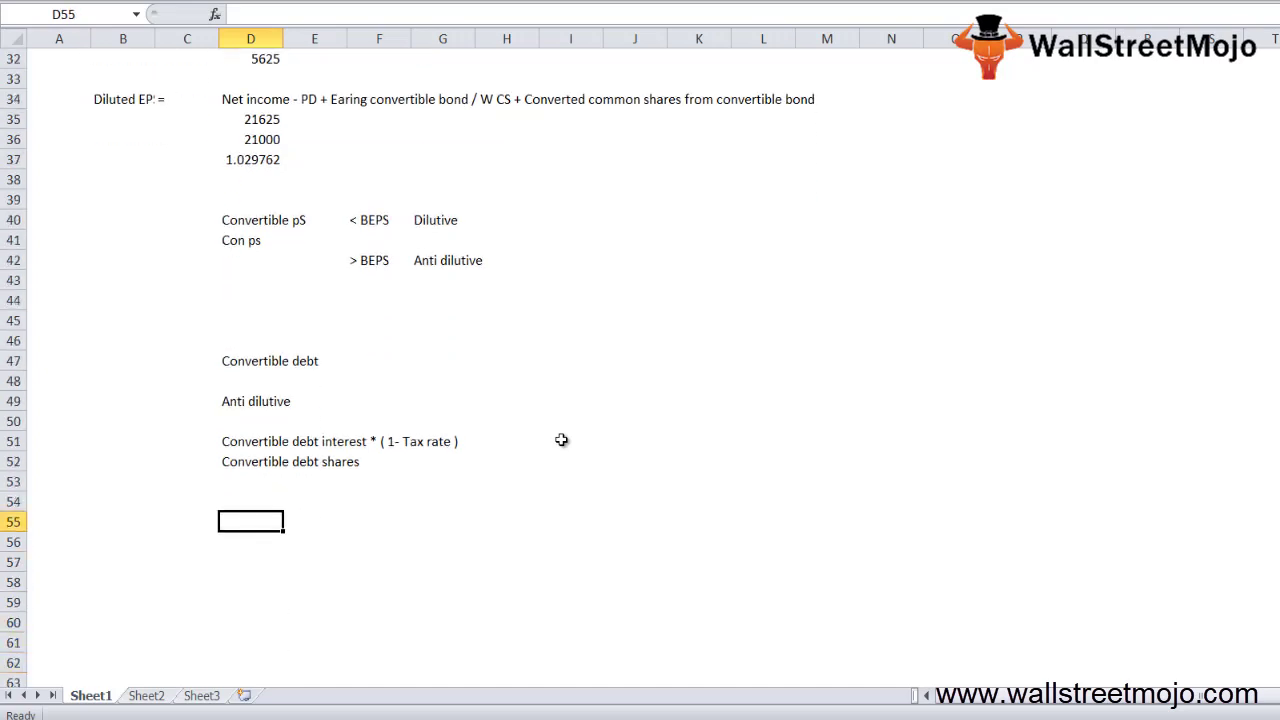
{"action": "key", "text": "Up"}
{"action": "type", "text": "Ratio < BEPS"}
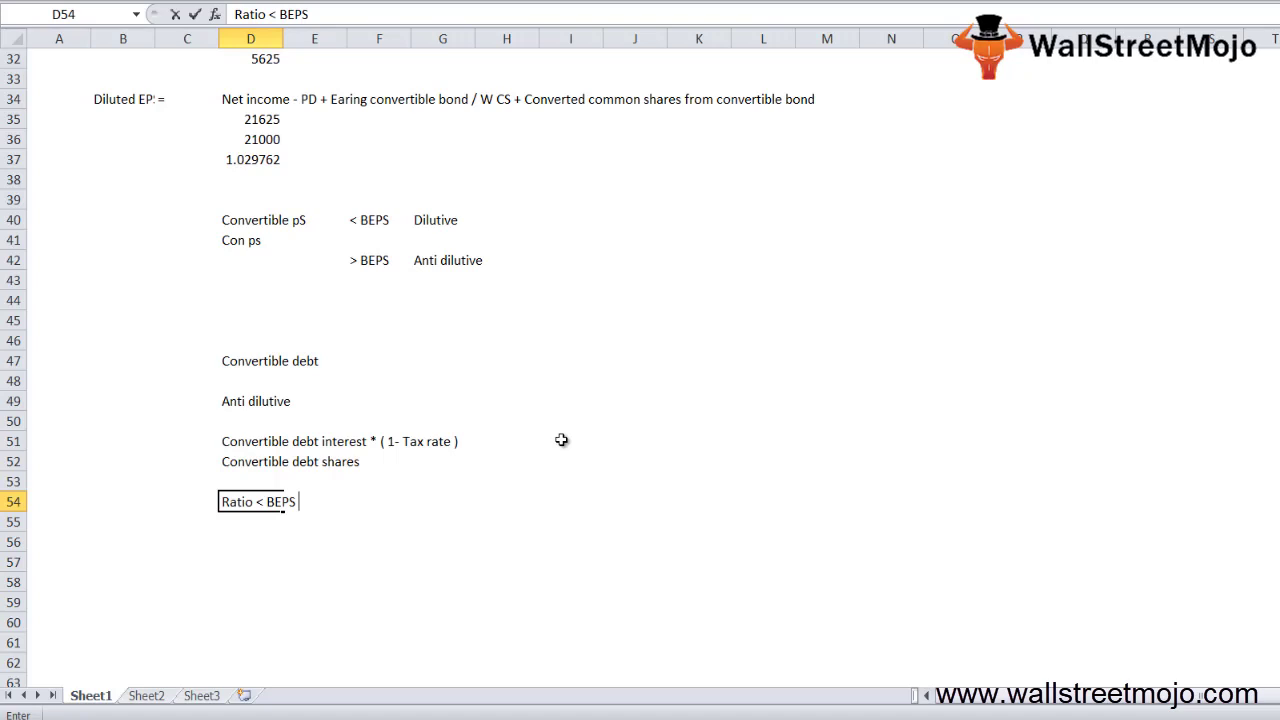
{"action": "key", "text": "Right"}
{"action": "key", "text": "Right"}
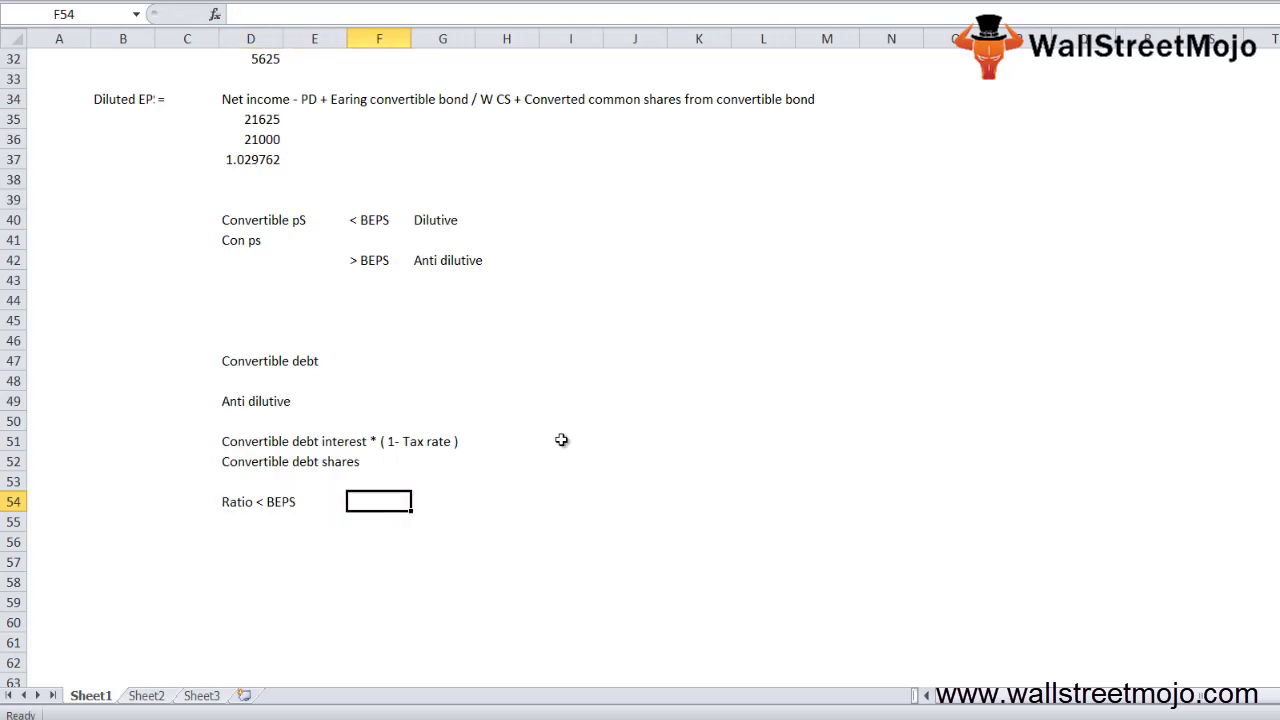
Step: Label the "Ratio < BEPS" case "Dilutive sec" in cell F54 and enter the opposite condition "Ratio > BEPS" in cell D56
{"action": "type", "text": "Dilutive sec"}
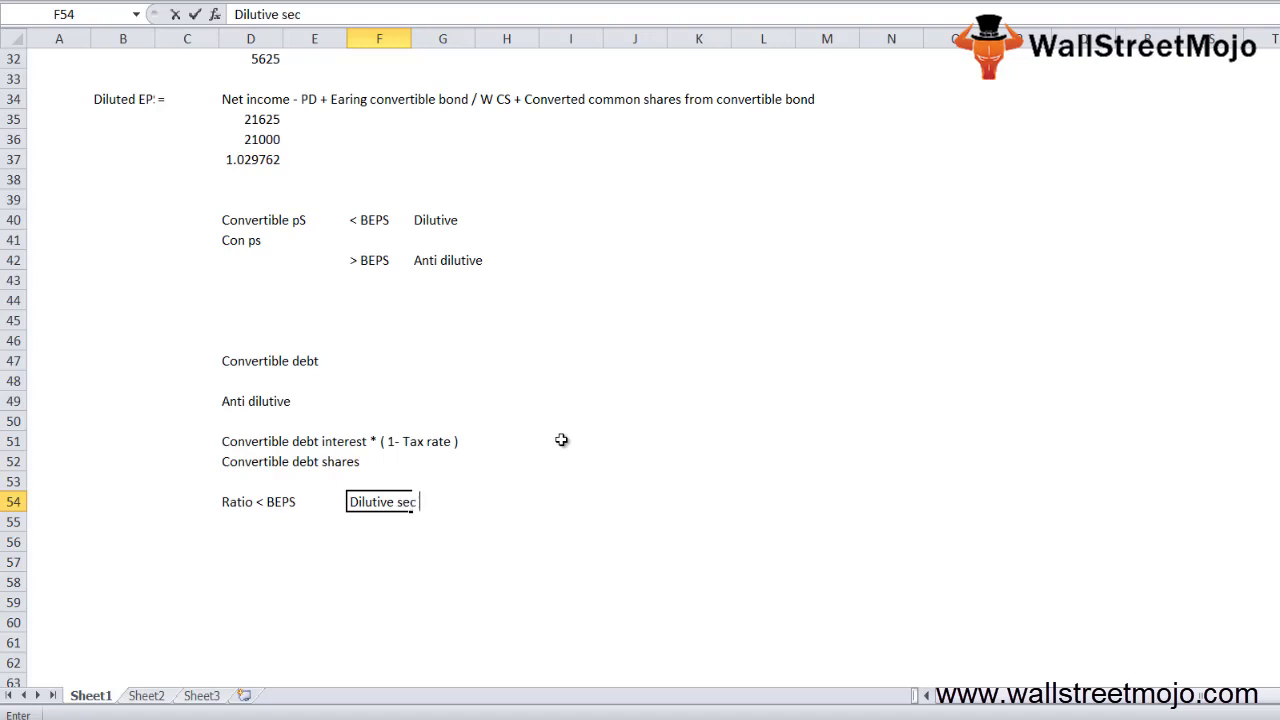
{"action": "key", "text": "Return"}
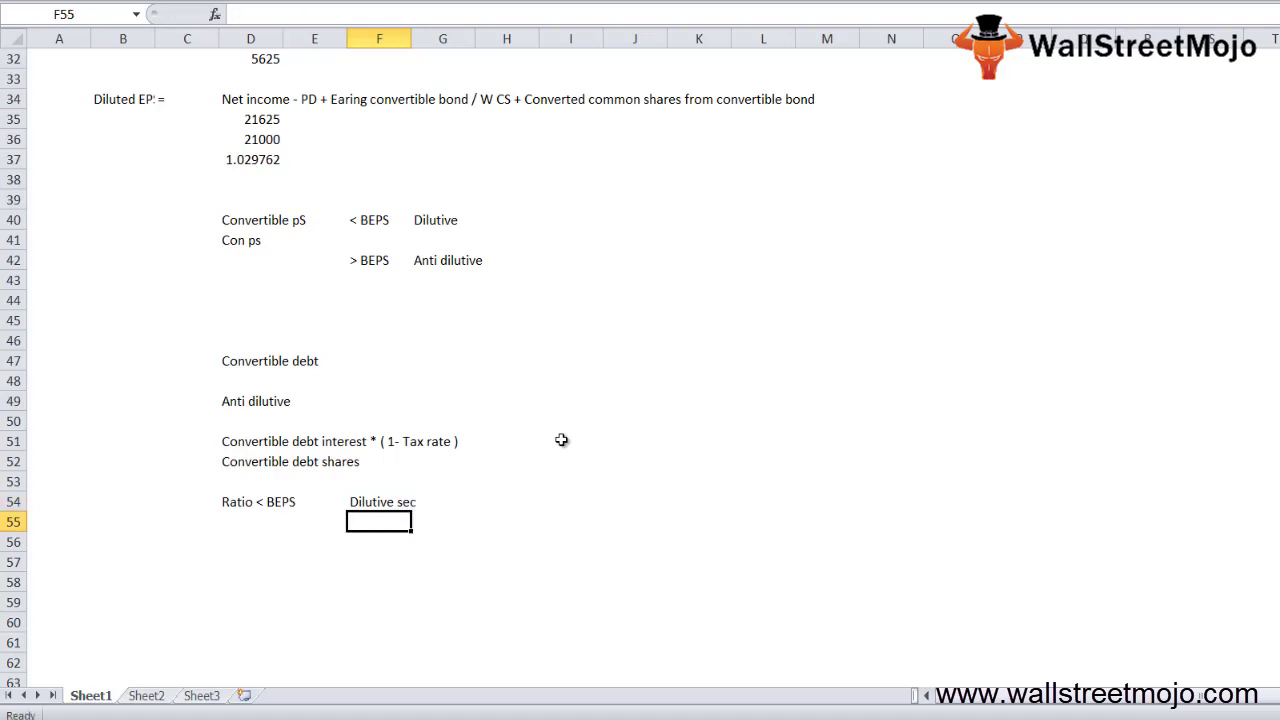
{"action": "key", "text": "Right"}
{"action": "key", "text": "Left"}
{"action": "key", "text": "Left"}
{"action": "key", "text": "Left"}
{"action": "key", "text": "Down"}
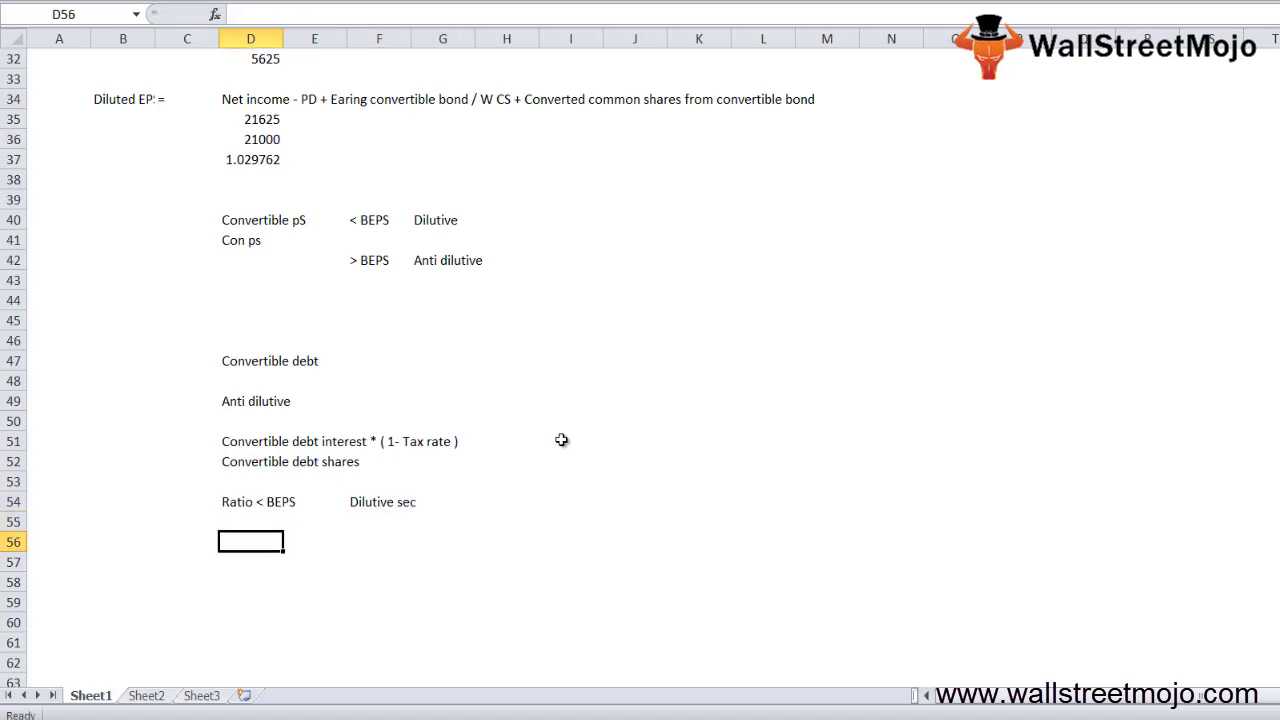
{"action": "type", "text": "Ratio"}
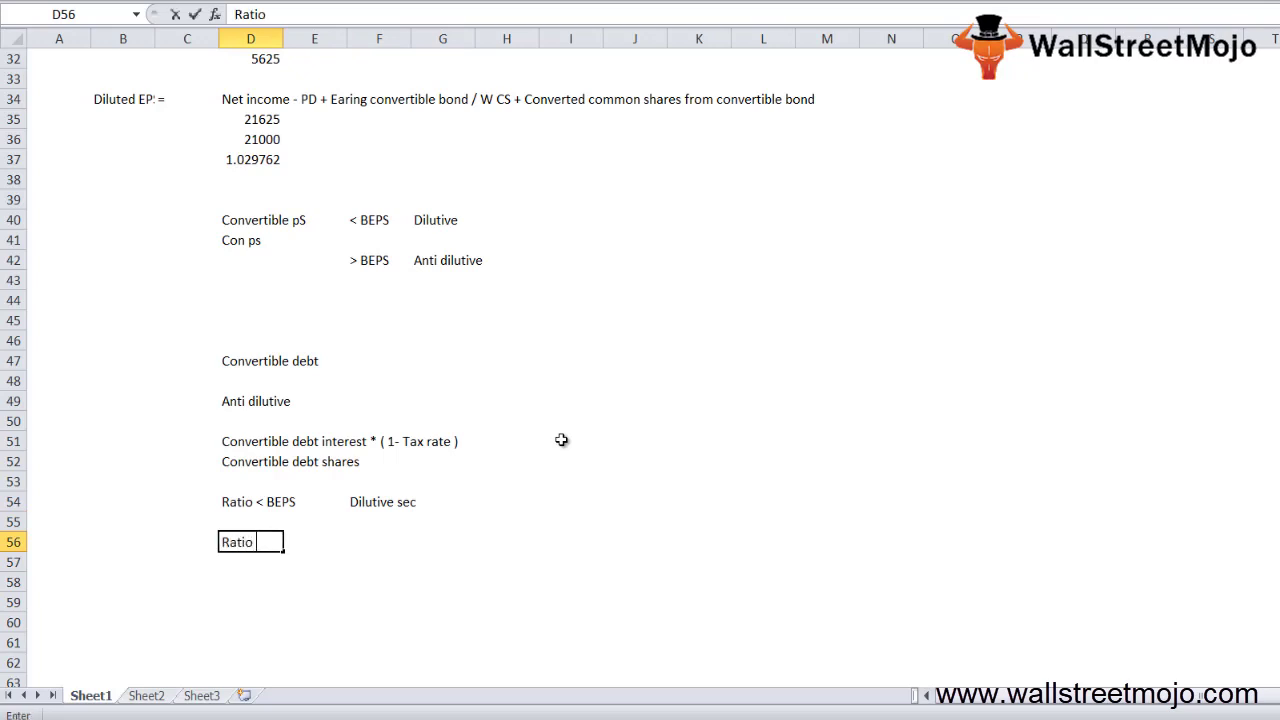
{"action": "type", "text": " > BEPS"}
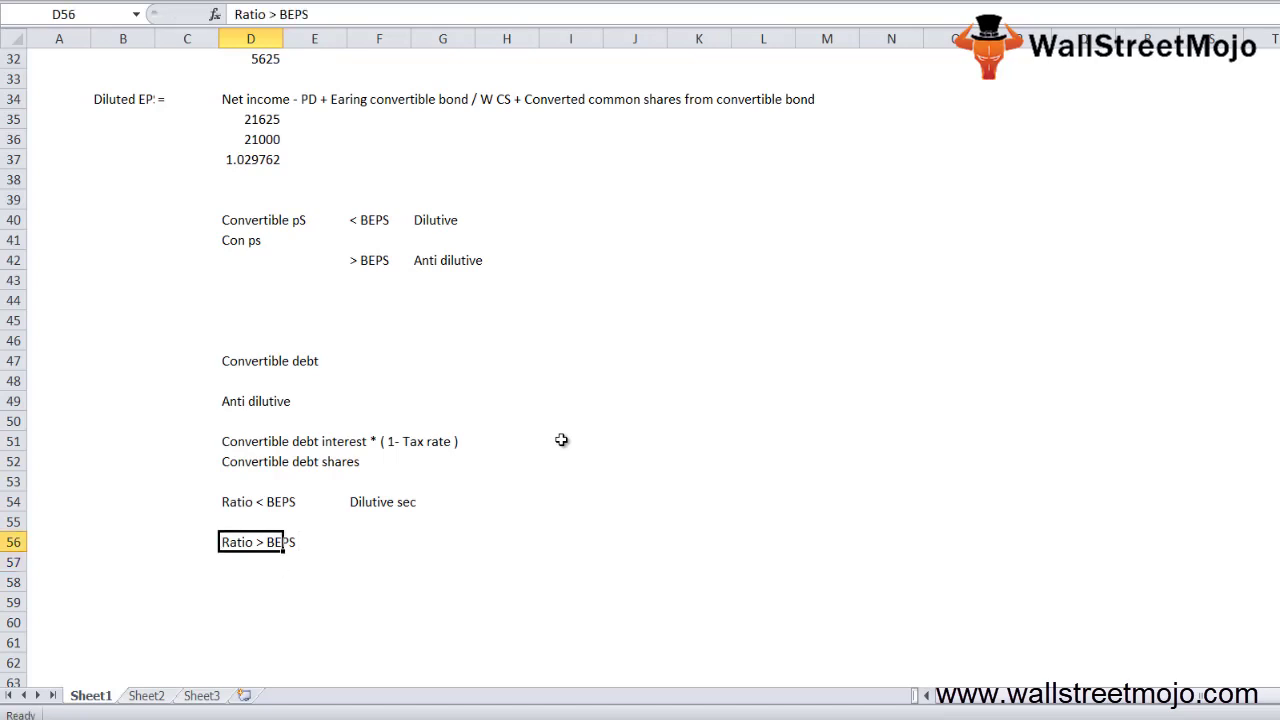
Step: Enter the classification "anti dilutive sec" in cell F56, beside the "Ratio > BEPS" condition
{"action": "key", "text": "Right"}
{"action": "key", "text": "Right"}
{"action": "type", "text": "Di"}
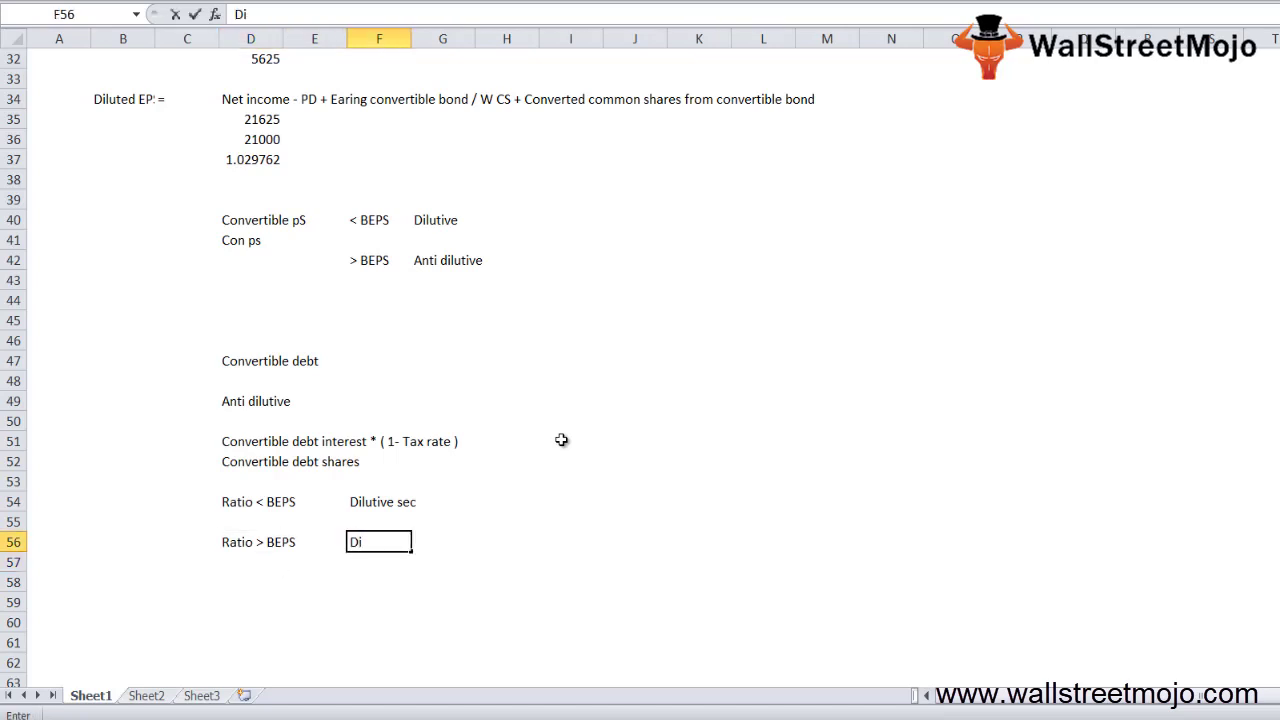
{"action": "key", "text": "BackSpace"}
{"action": "key", "text": "BackSpace"}
{"action": "type", "text": "anti dilutive sec"}
{"action": "key", "text": "Return"}
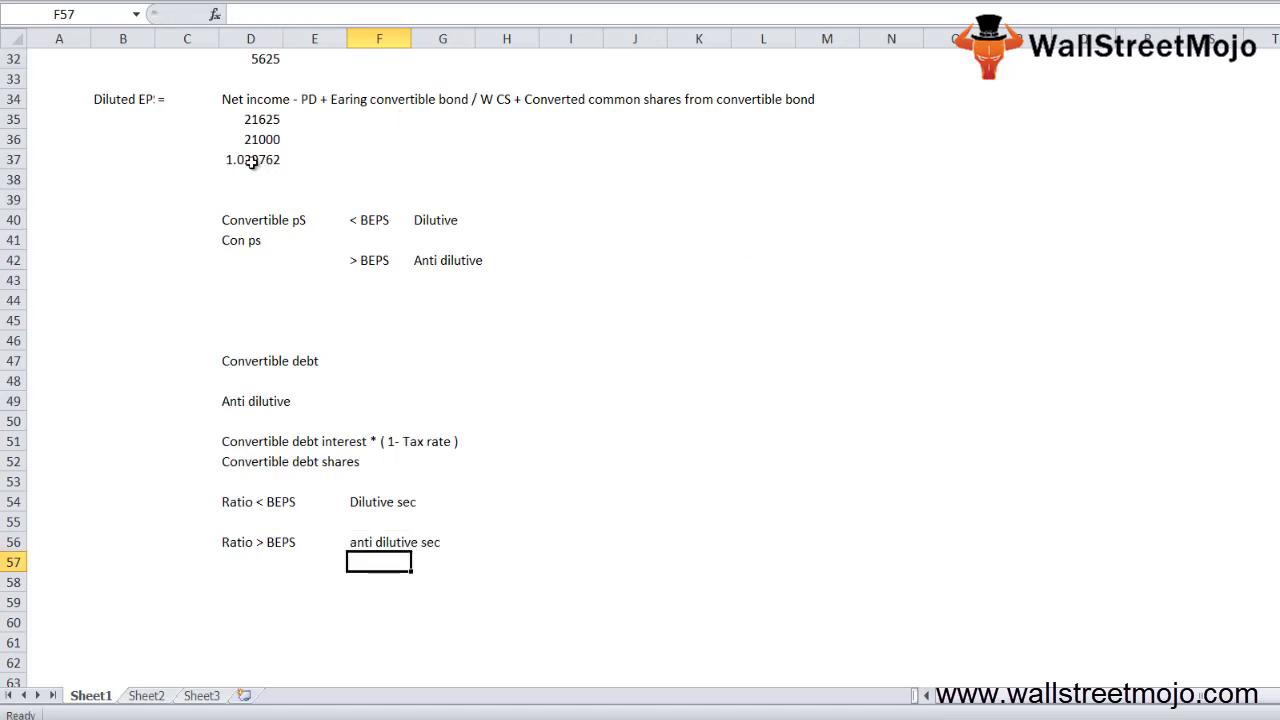
Step: Highlight the block from cell C37 across the convertible preferred stock test notes for review
{"action": "left_click_drag", "start_coordinate": [213, 160], "coordinate": [514, 430]}
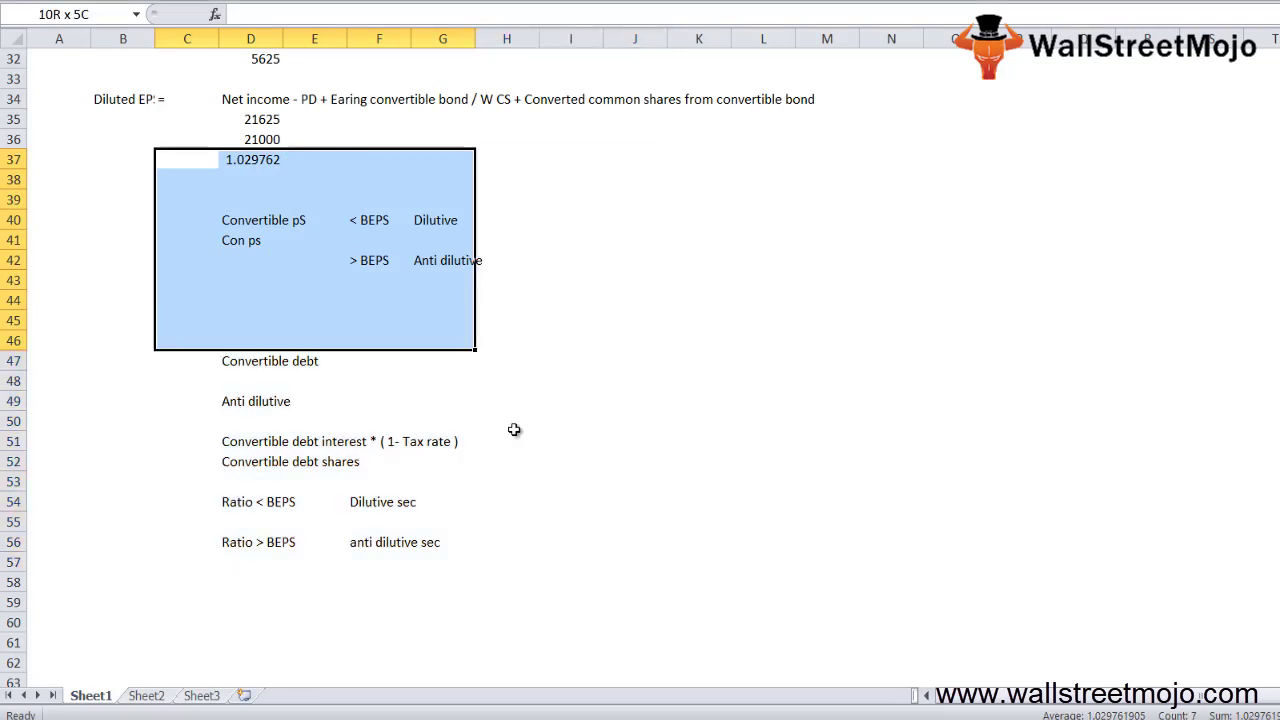